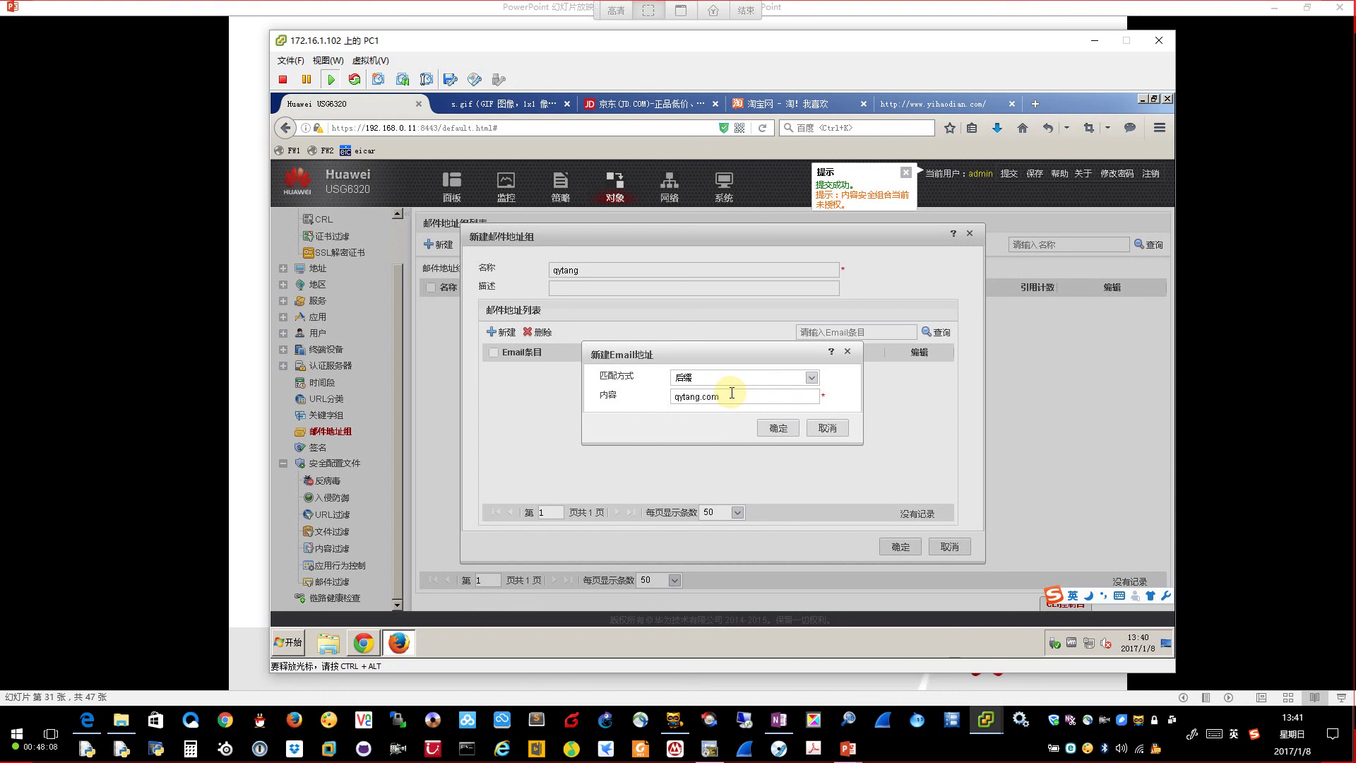
Step: Save the qytang.com suffix entry and the qytang mail address group
click(776, 428)
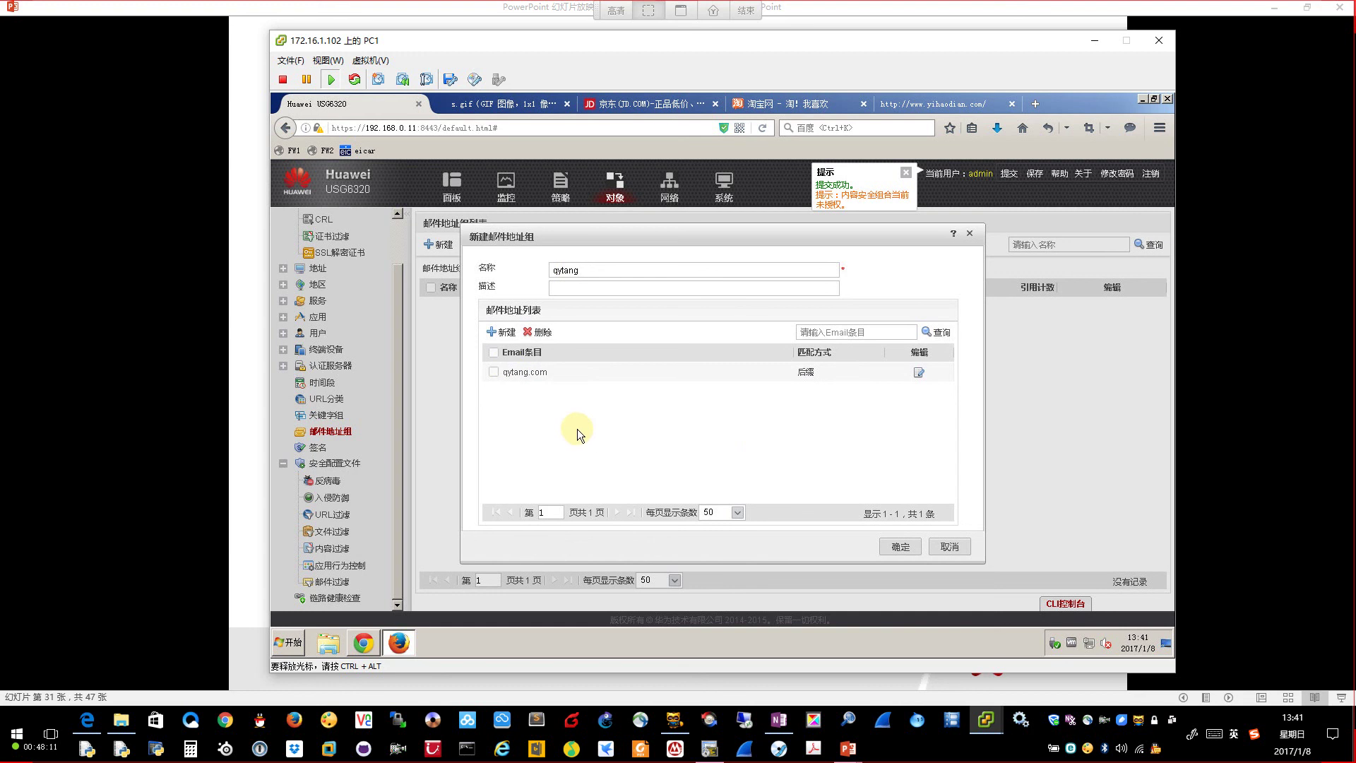
click(911, 548)
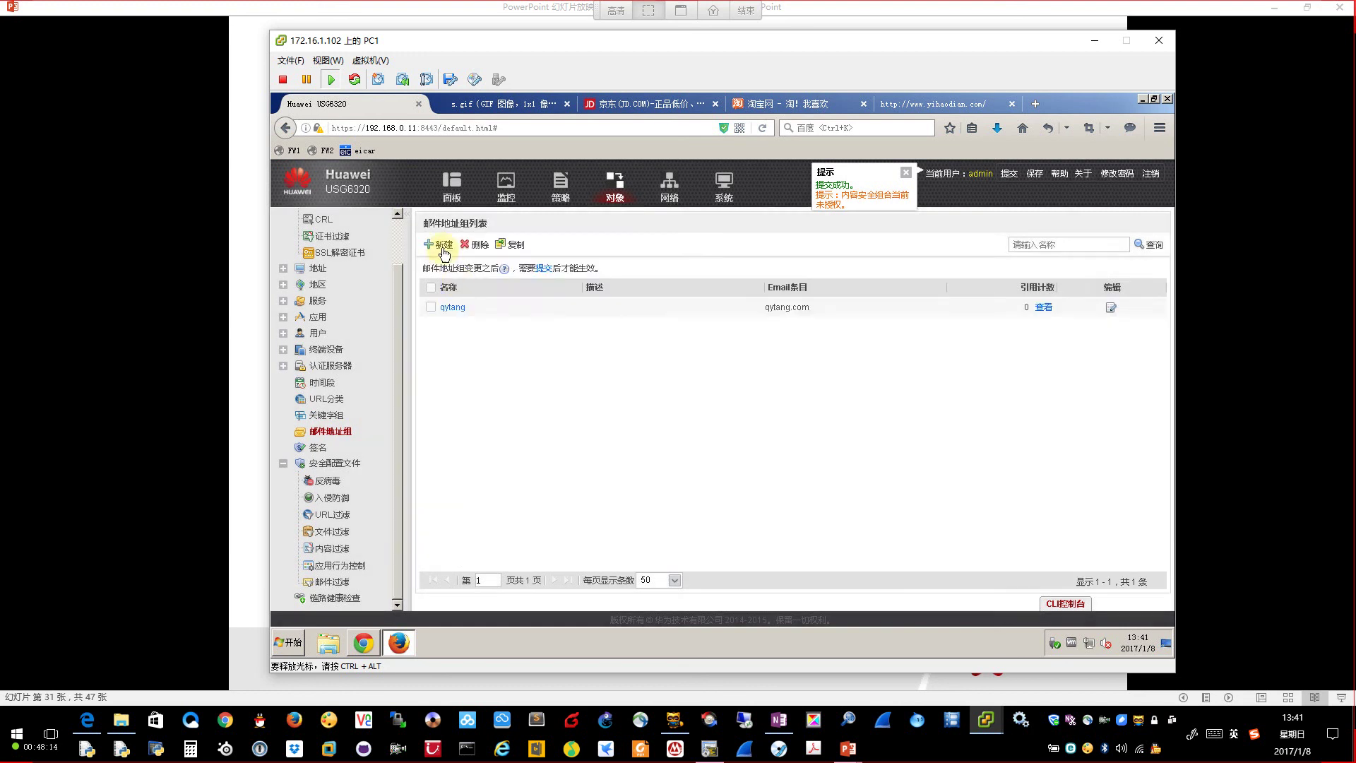
Step: Create a mail address group named huawei containing a suffix-match (后缀) email entry huawei.com
click(439, 244)
text(huawei)
click(503, 332)
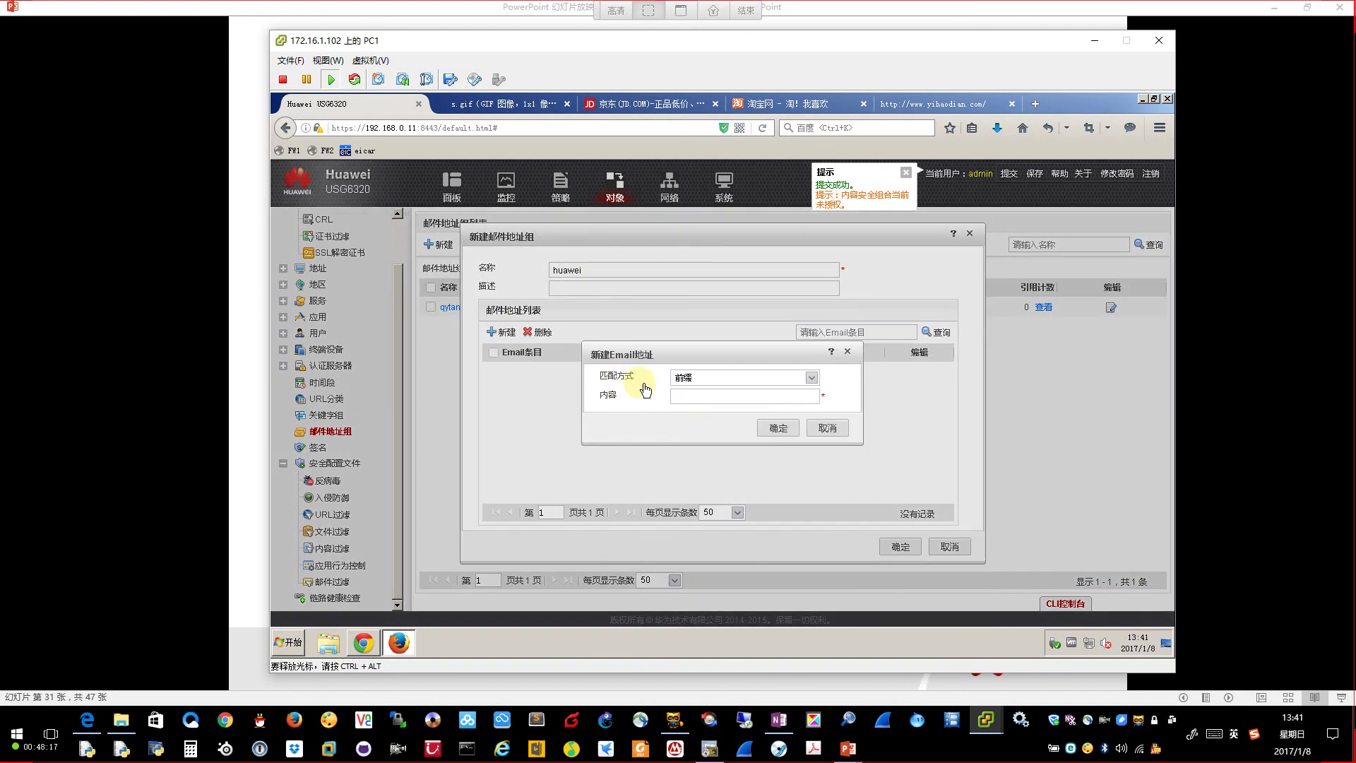
click(702, 377)
click(706, 399)
click(697, 399)
text(huawei)
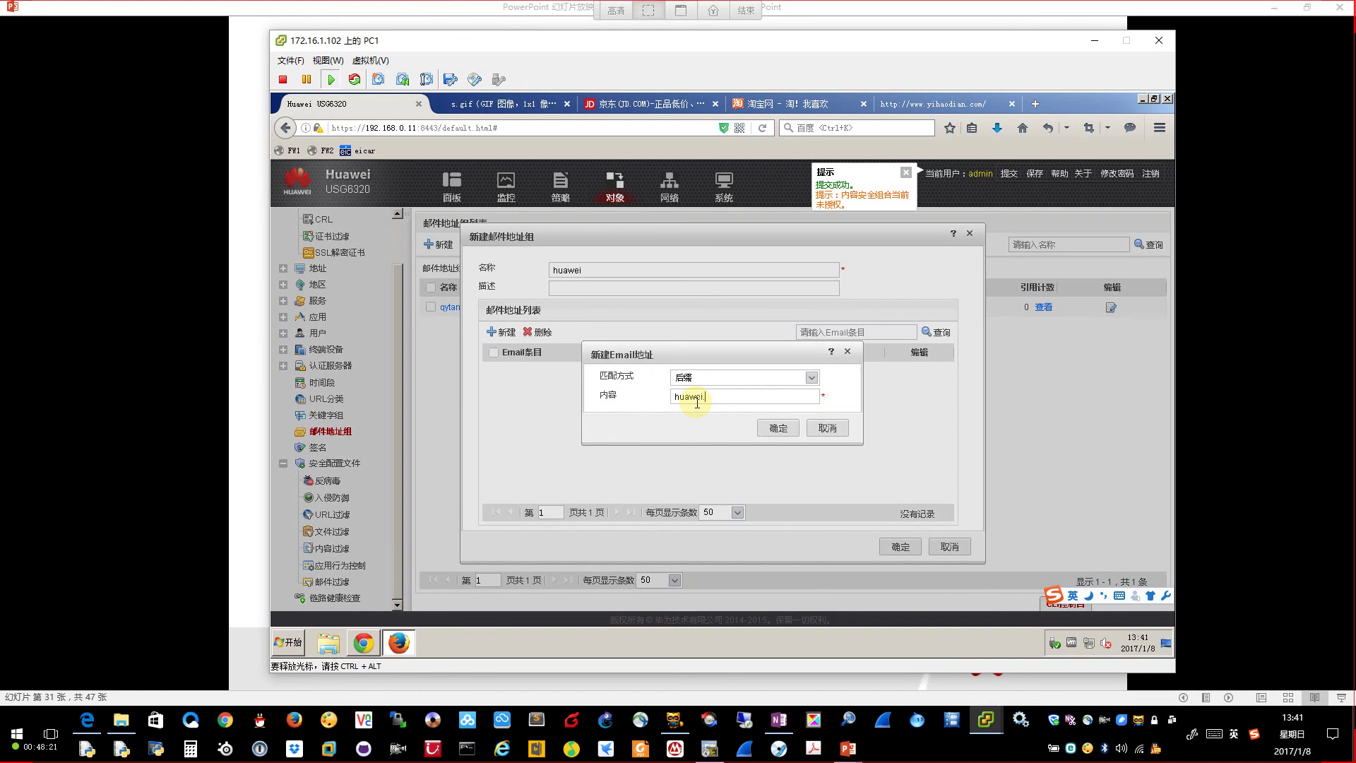
click(778, 428)
click(900, 546)
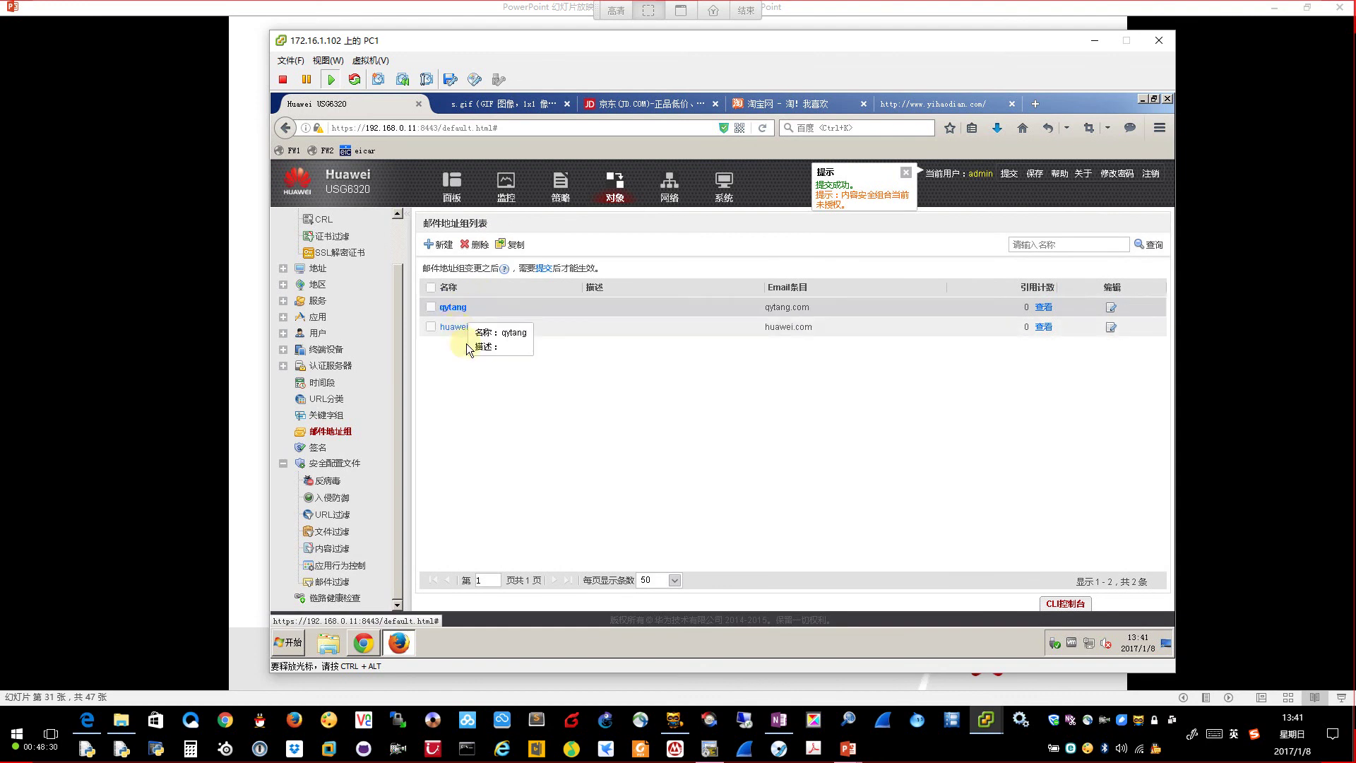
Step: Open the mail filtering (邮件过滤) security profiles
click(337, 586)
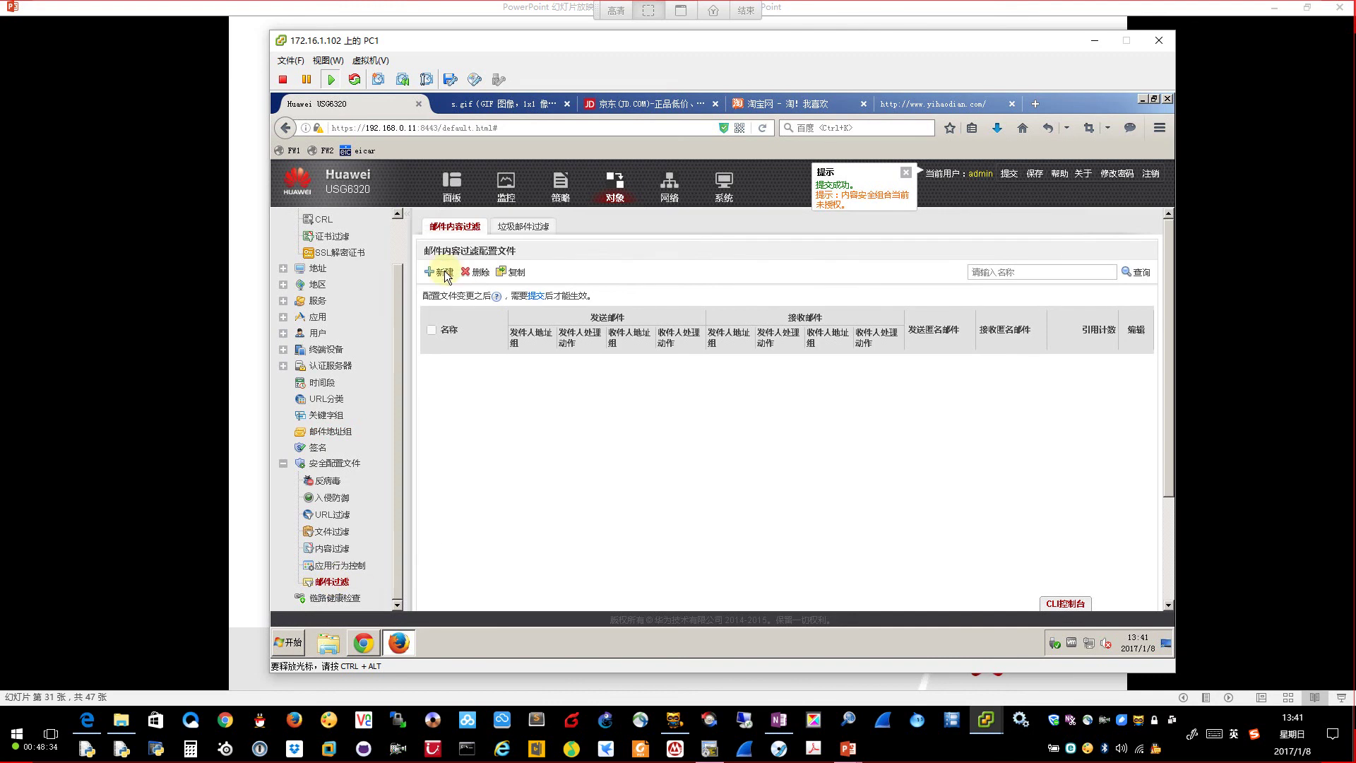
click(445, 272)
drag(603, 235, 619, 239)
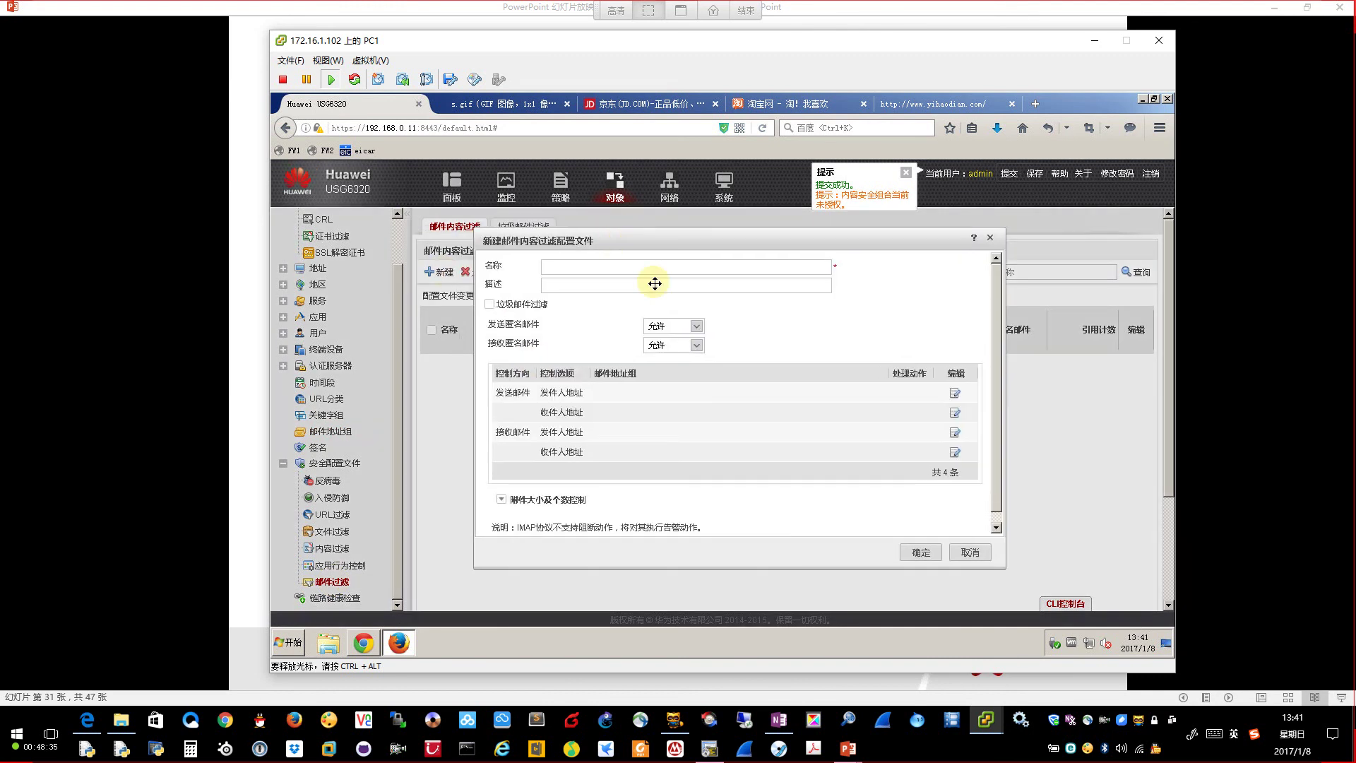
click(990, 239)
Step: Enable spam mail filtering (垃圾邮件过滤) and set its primary DNS server to 114.114.114.114
click(521, 226)
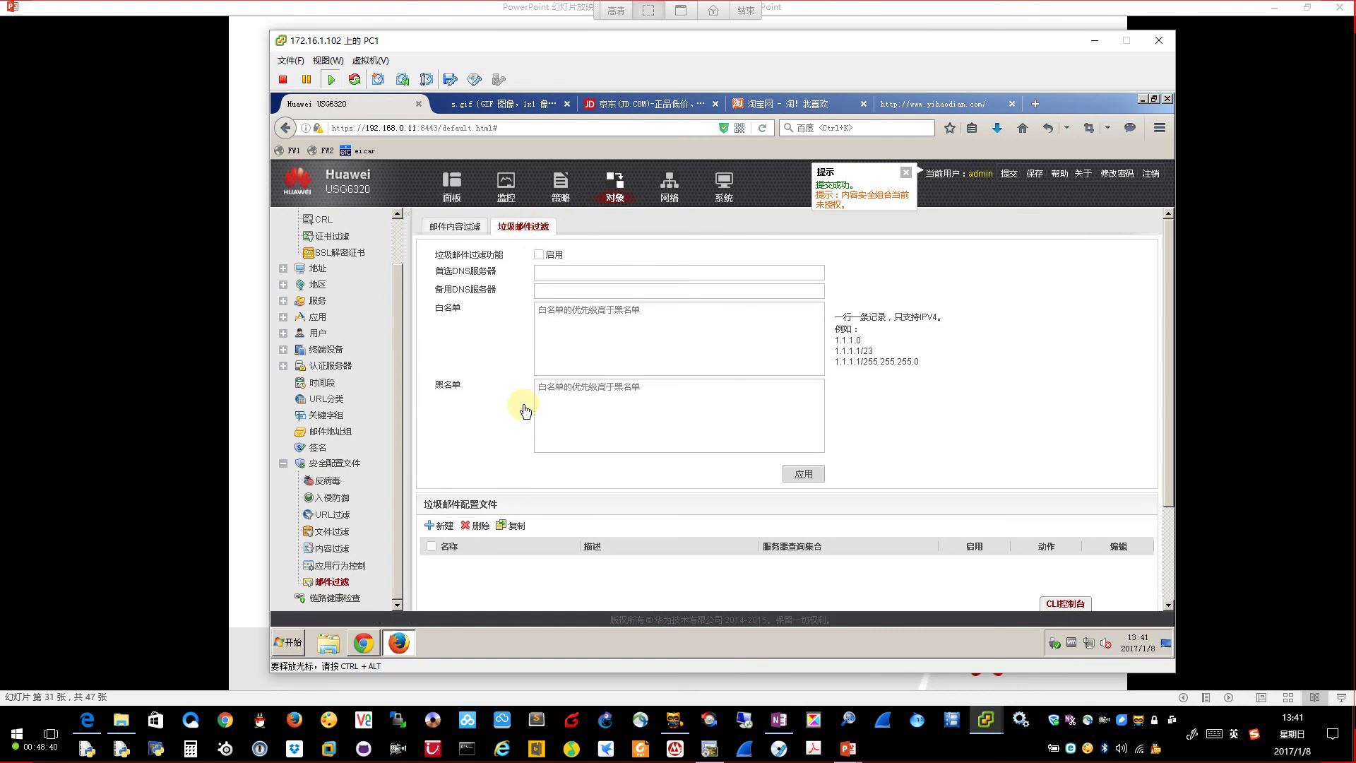
click(538, 255)
click(561, 274)
text(114.11)
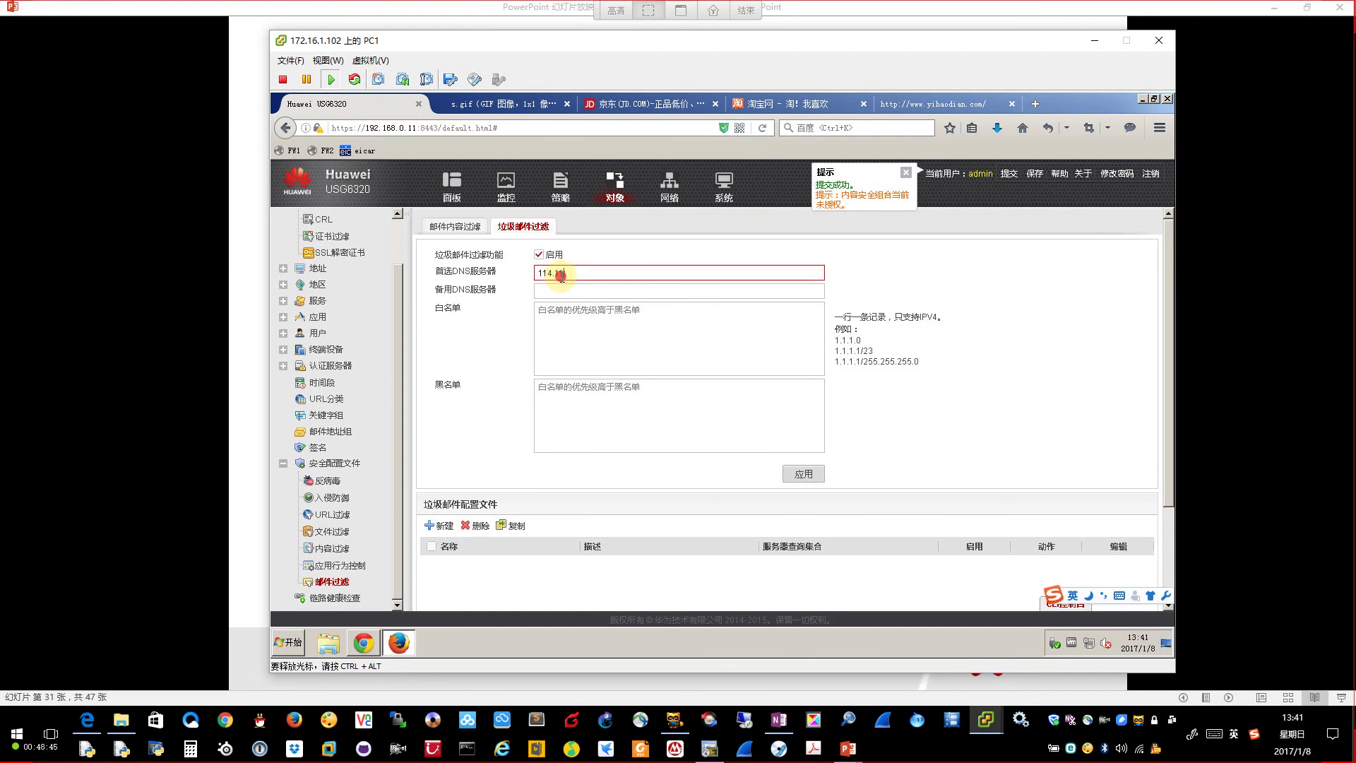
text(4.114.114)
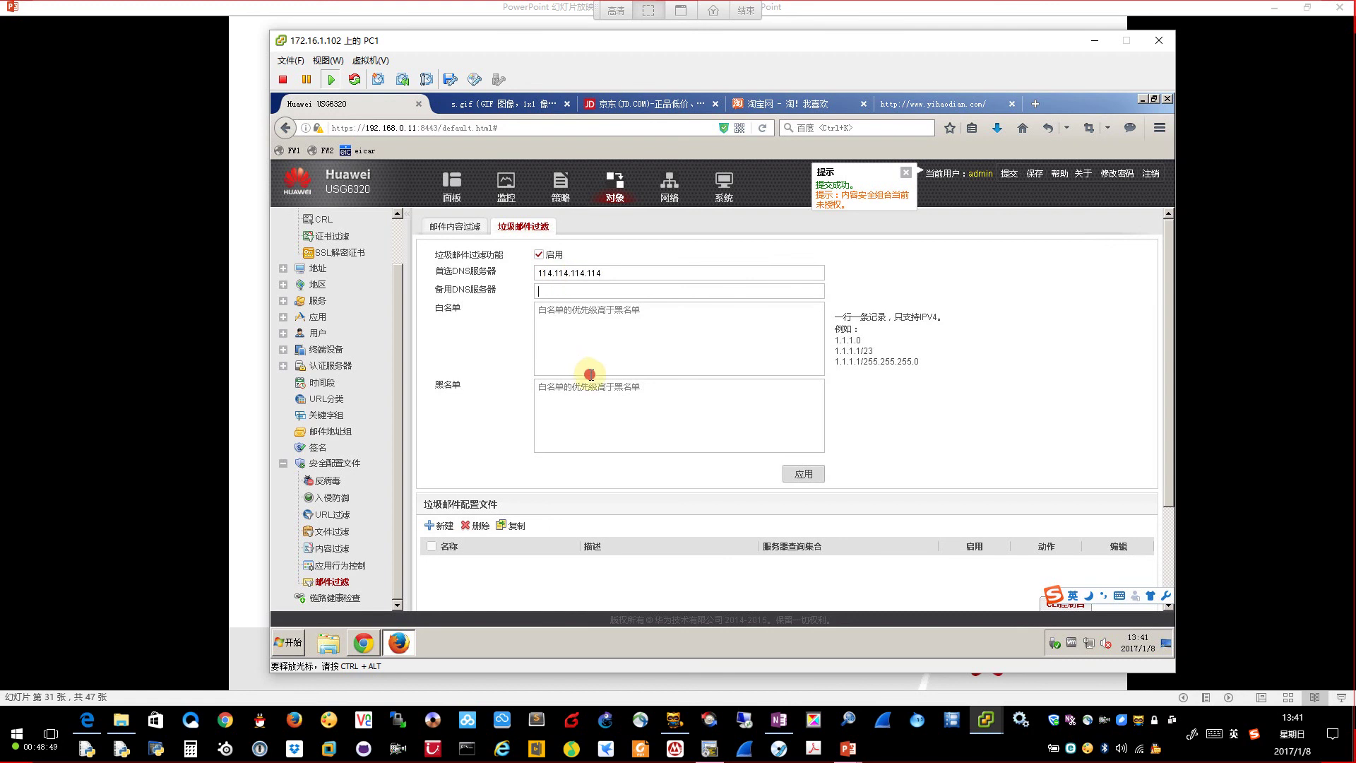
Step: Add 1.1.1.1 to the spam filter whitelist and 2.2.2.2 to the blacklist, and apply the settings
click(591, 329)
text(1.1.)
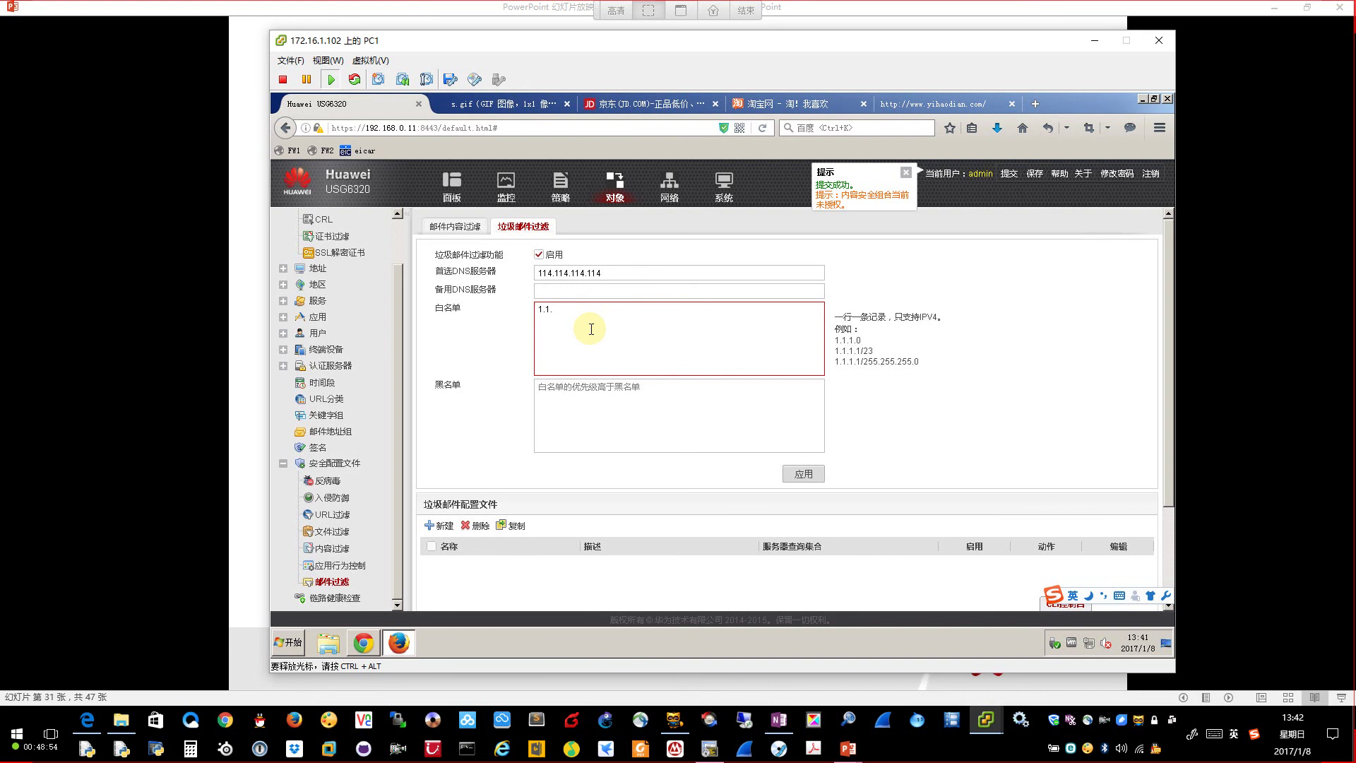
text(1.1)
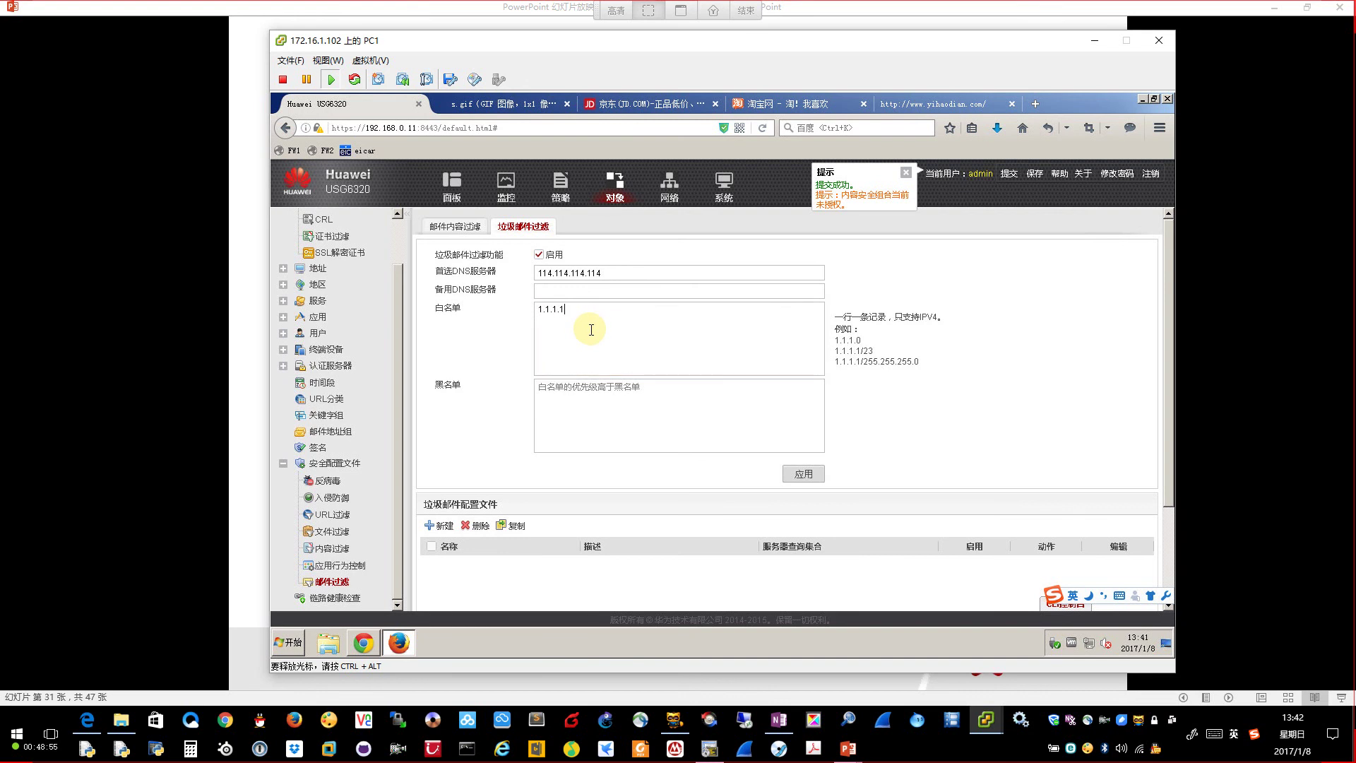
click(593, 392)
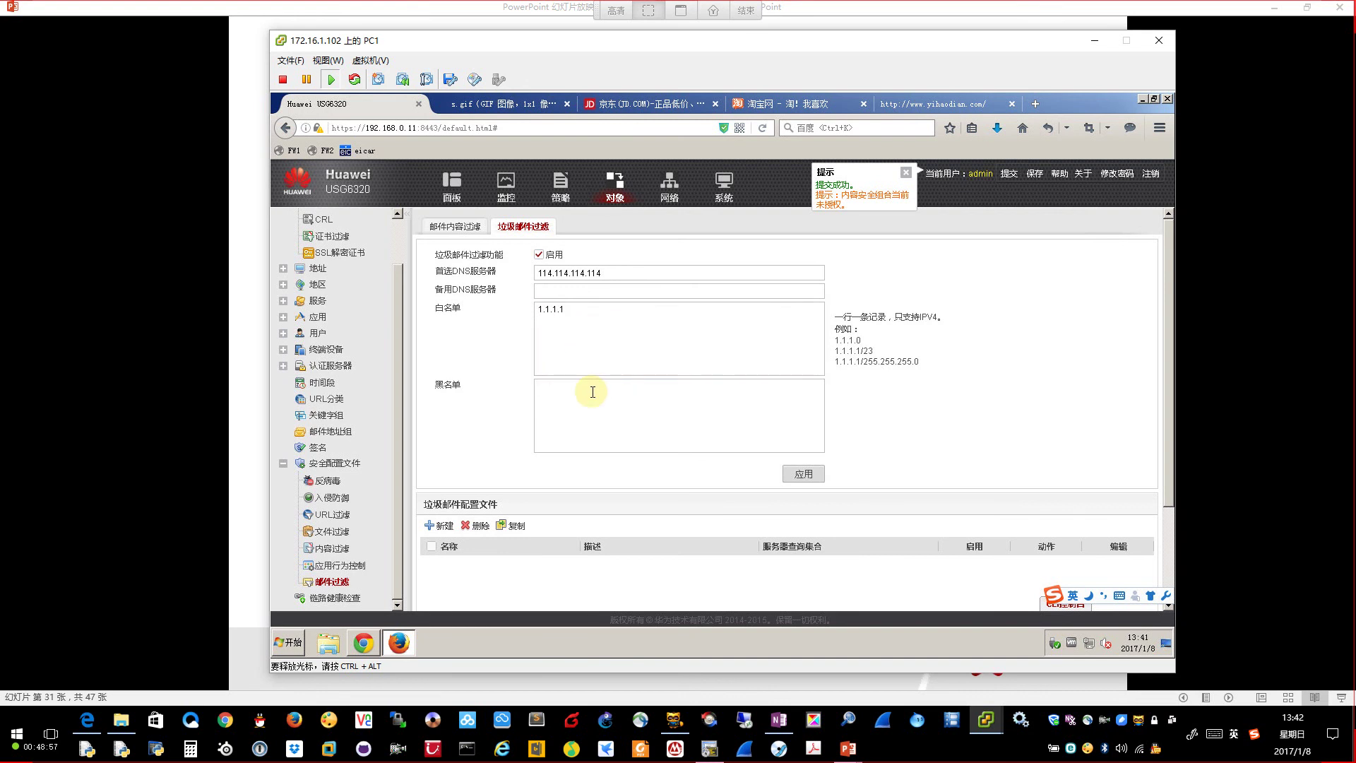
text(2.2.2.2)
click(798, 475)
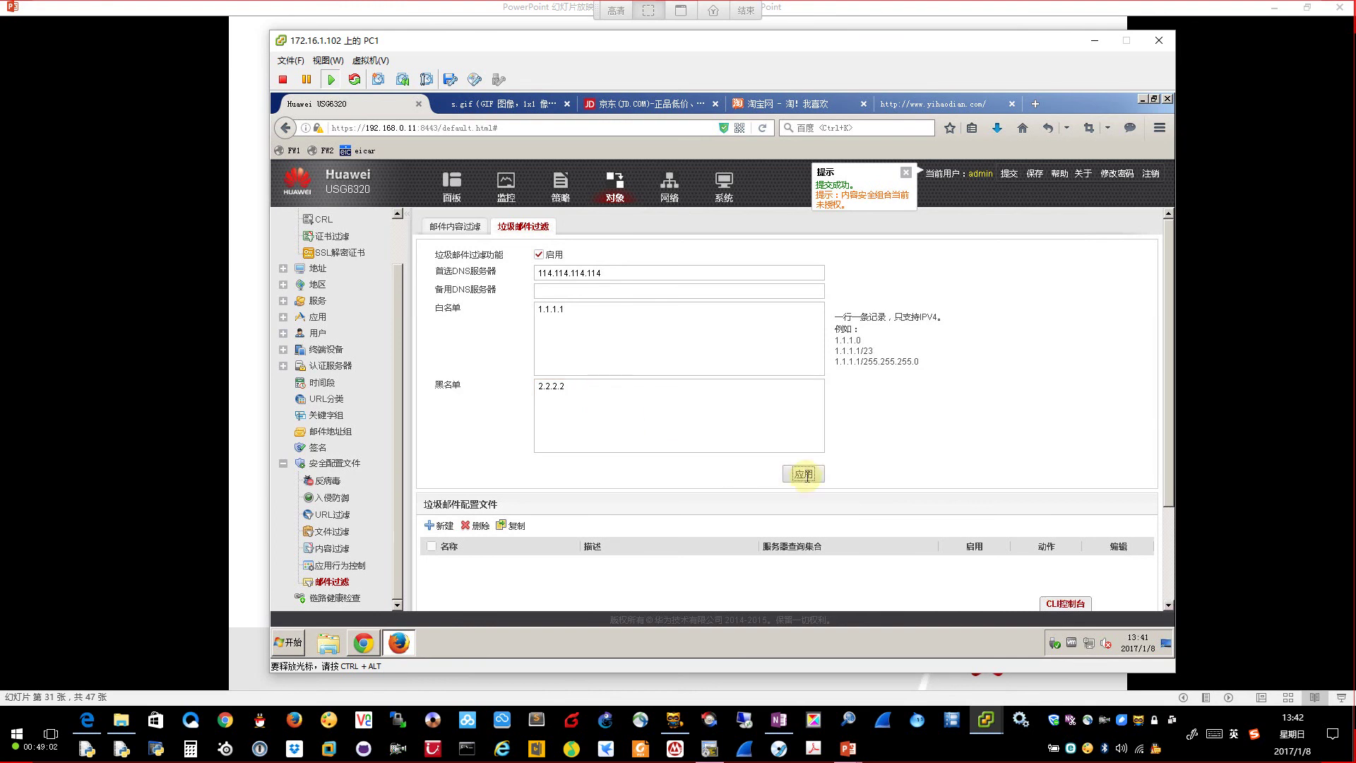
click(822, 469)
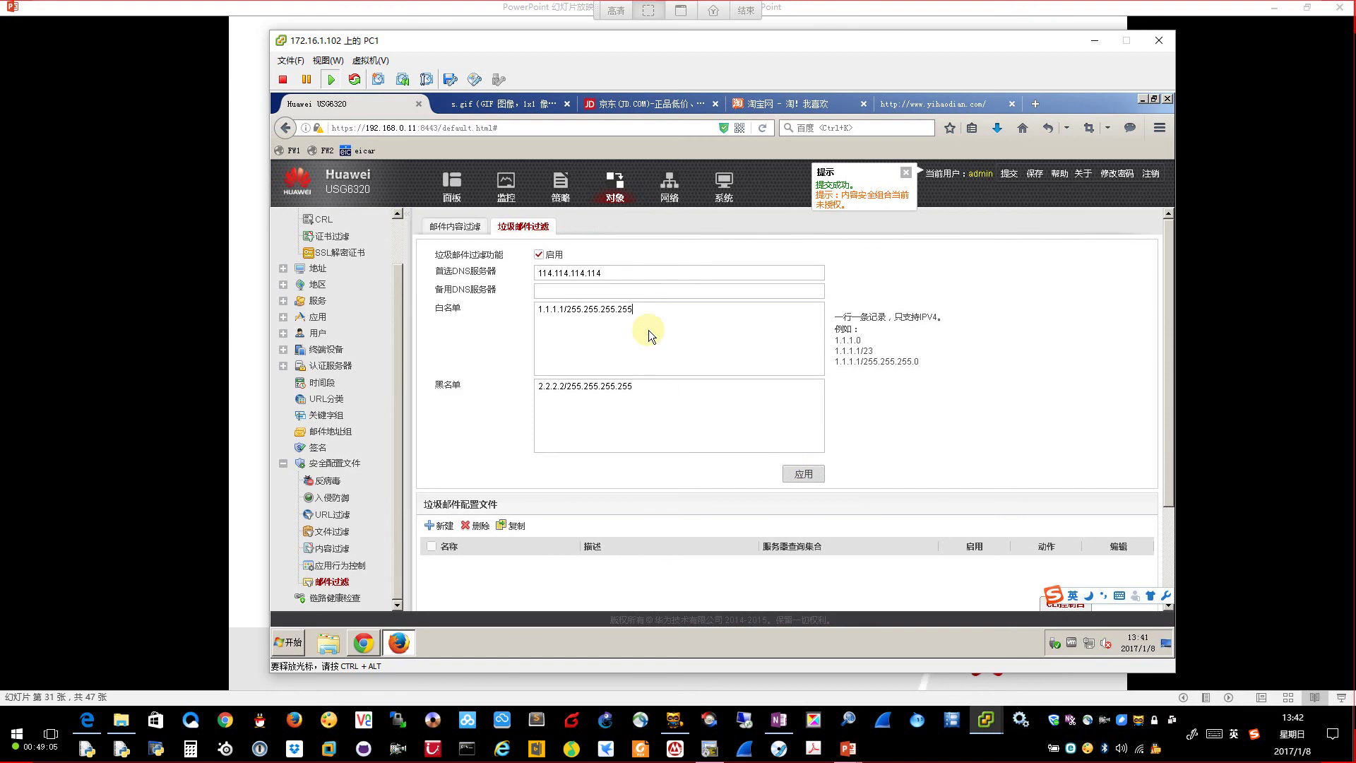
Step: Open the form for a new spam mail profile (垃圾邮件配置文件)
click(658, 410)
click(629, 275)
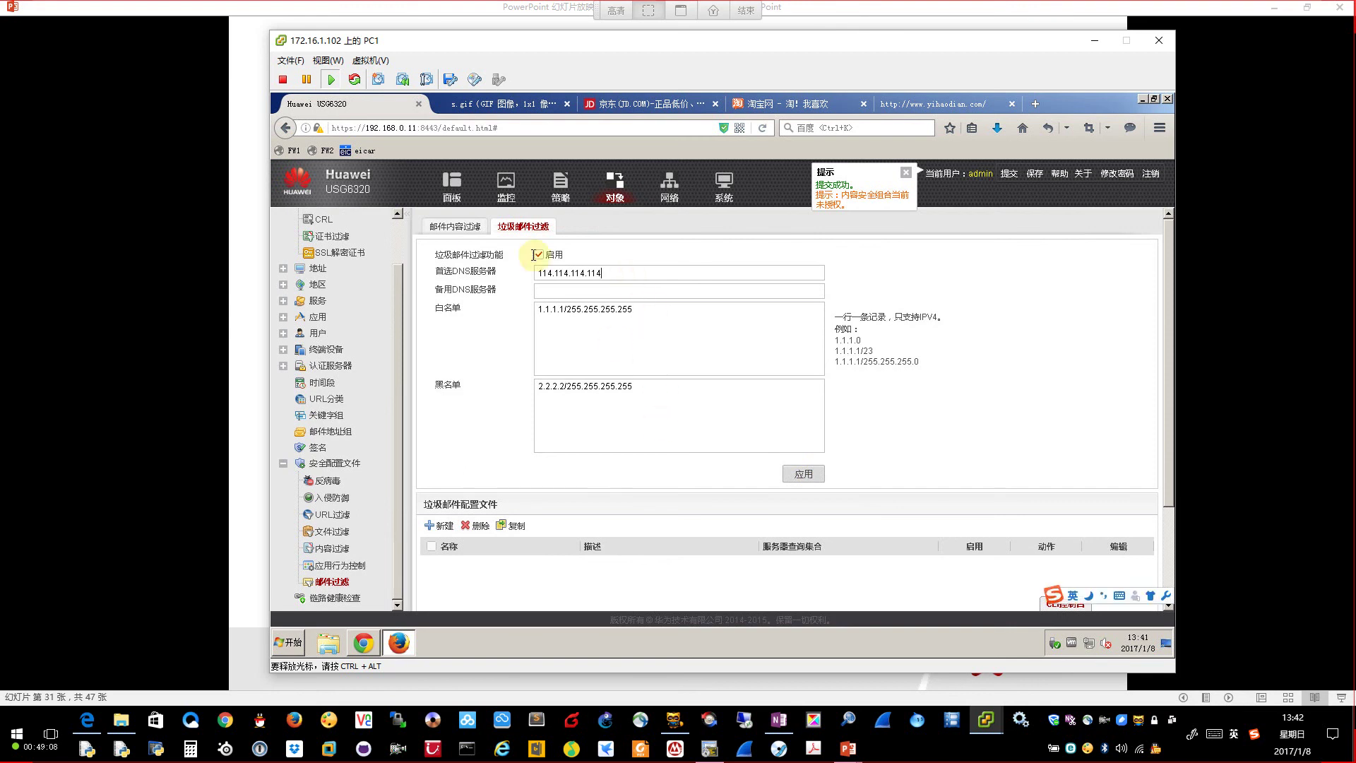
scroll(652, 540, down, 2)
scroll(652, 539, down, 2)
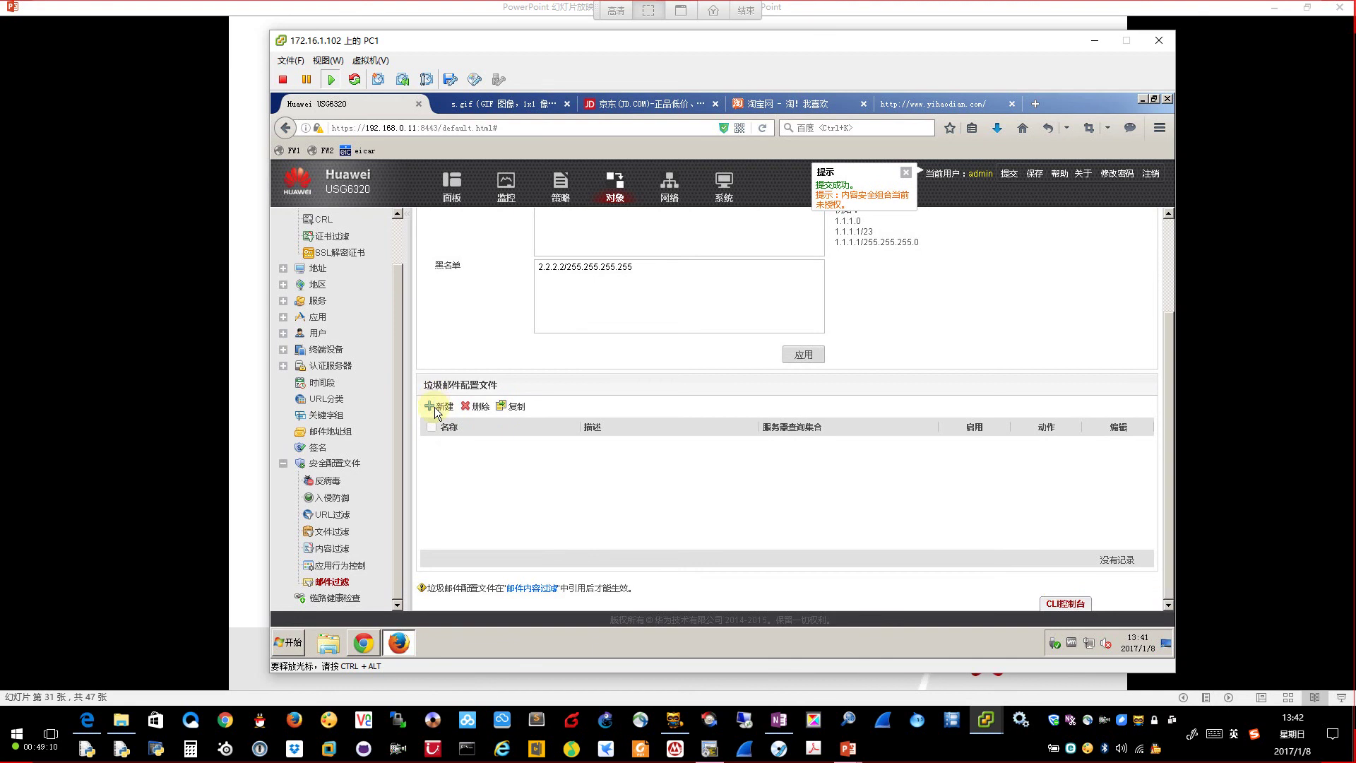
click(436, 406)
Step: Compare the new spam mail profile form with the PowerPoint slides on RBL blacklists and applying spam filtering
click(1197, 401)
click(1059, 484)
click(1060, 487)
click(1059, 491)
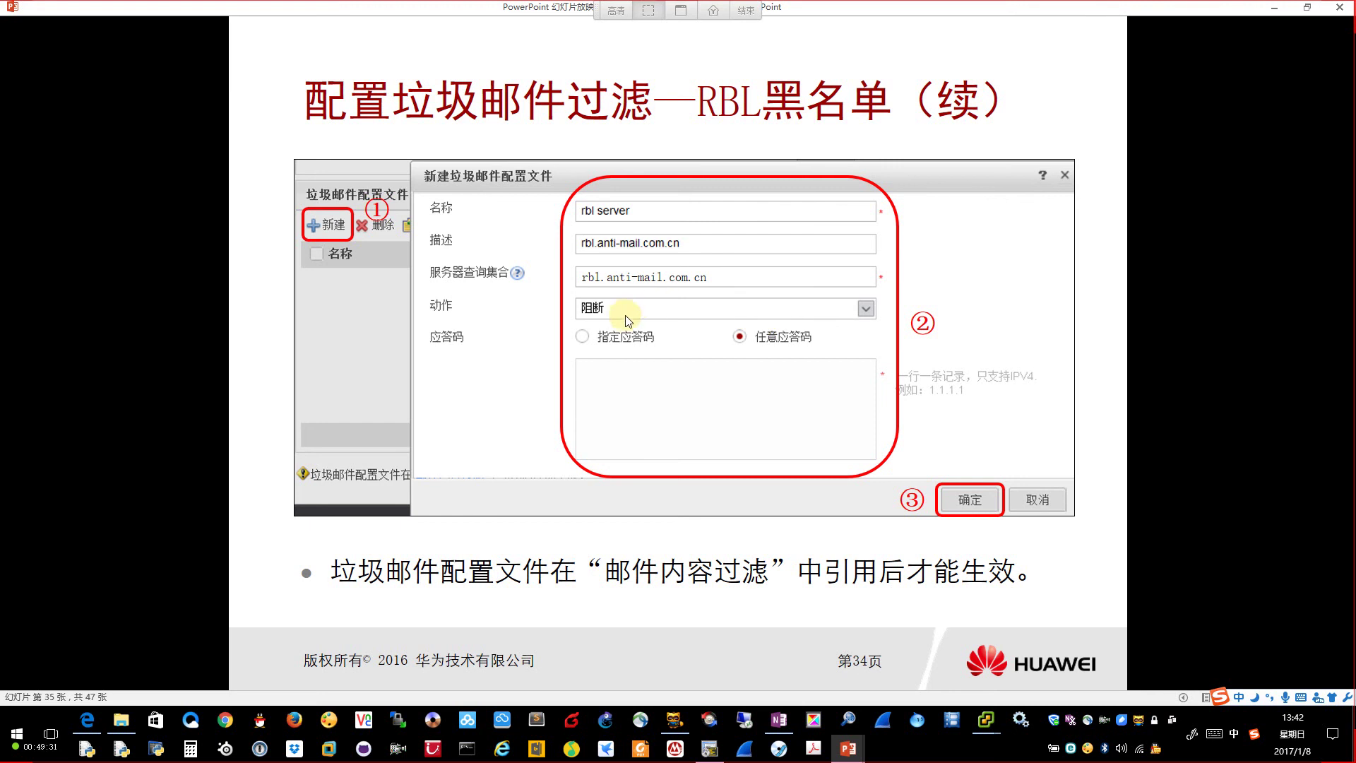
key(alt+Tab)
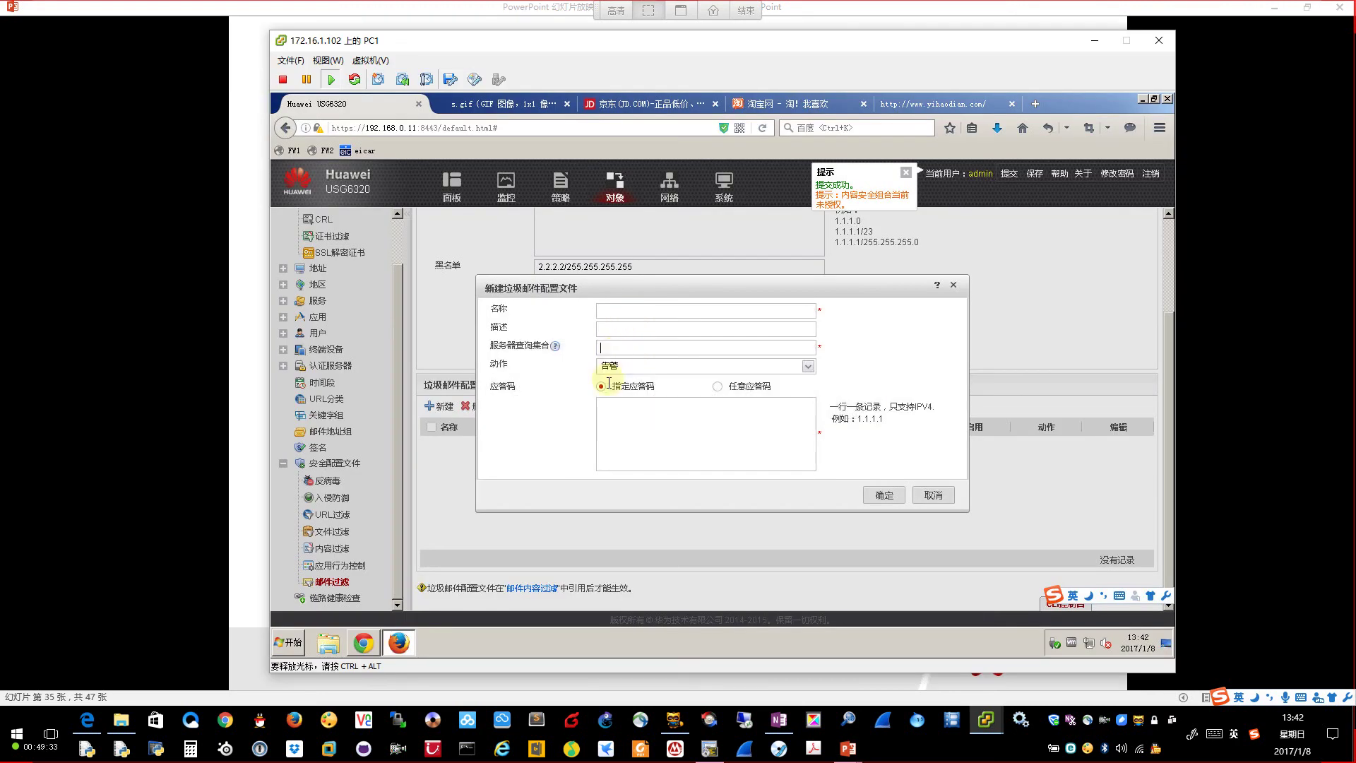
key(ctrl+alt)
key(alt+Tab)
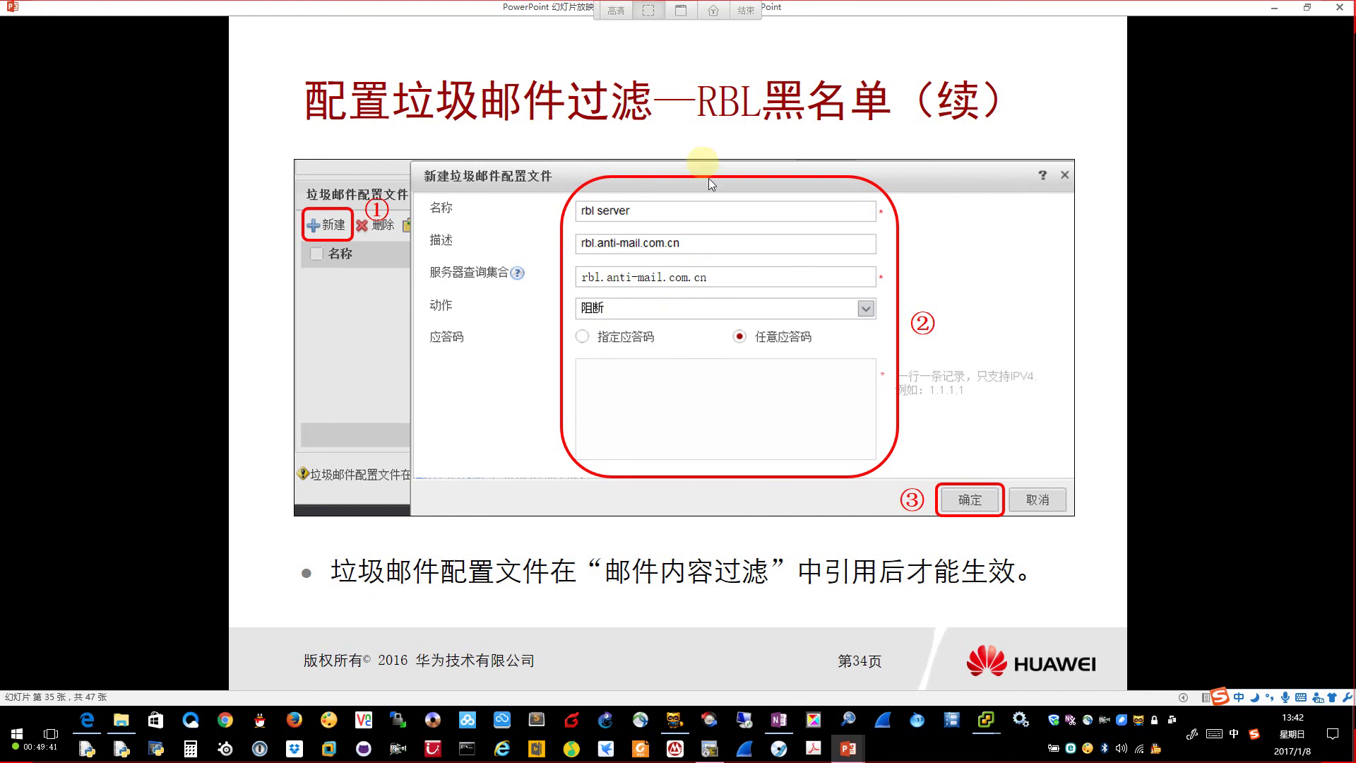
click(594, 326)
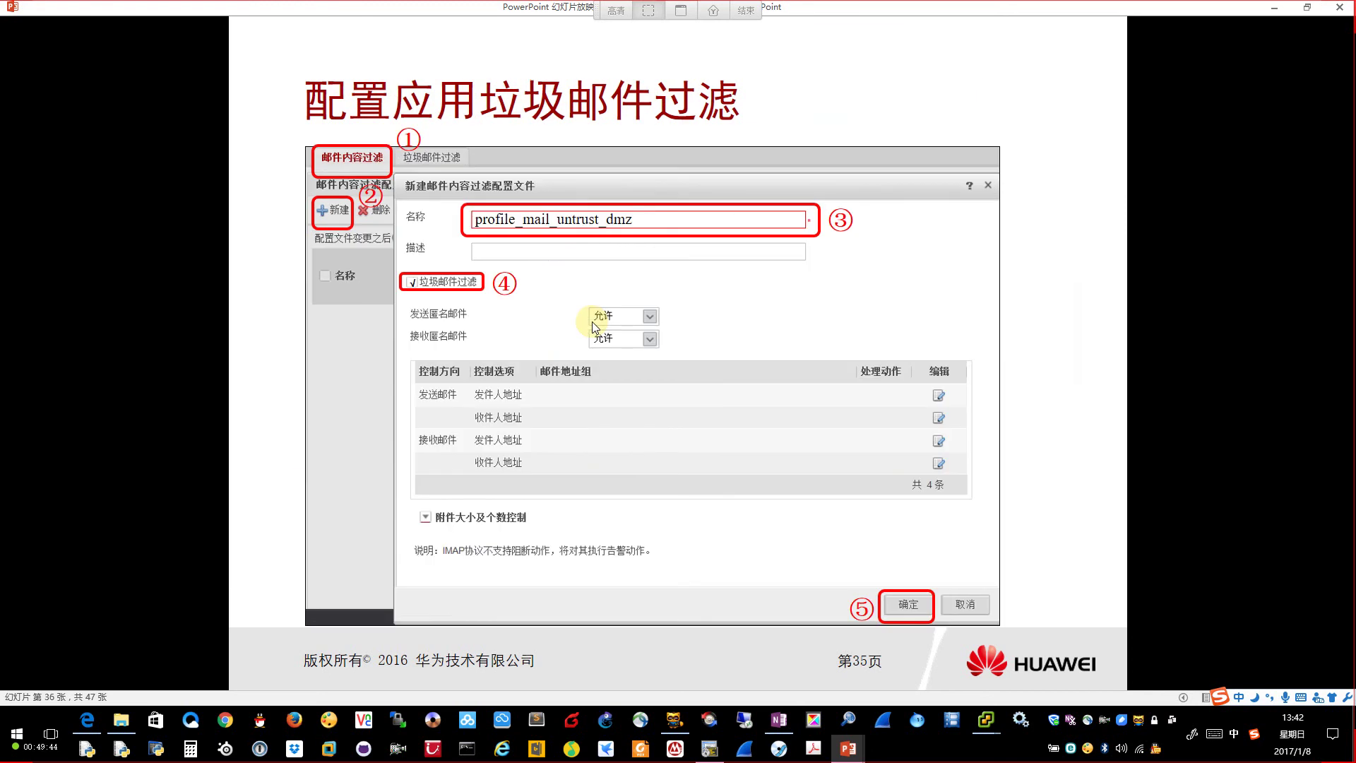
key(alt+Tab)
click(883, 494)
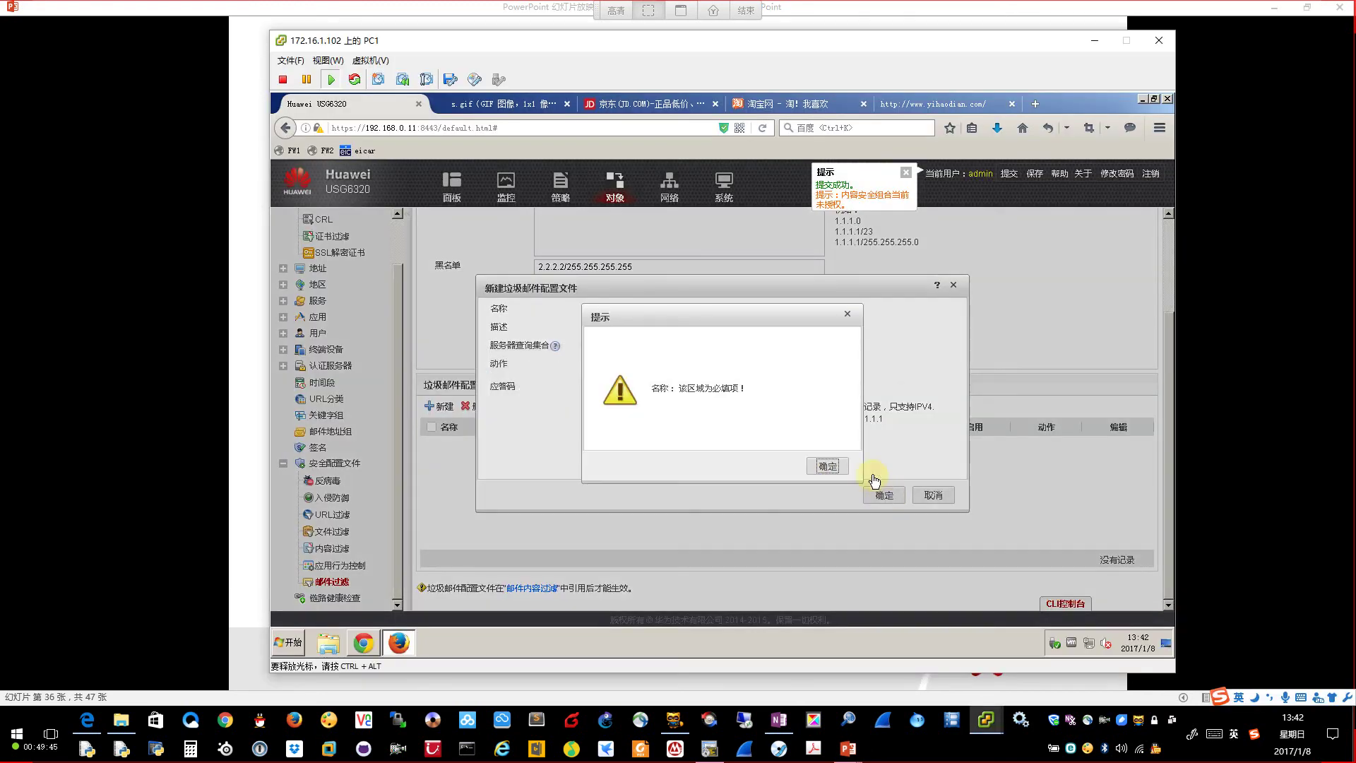
click(830, 466)
click(933, 495)
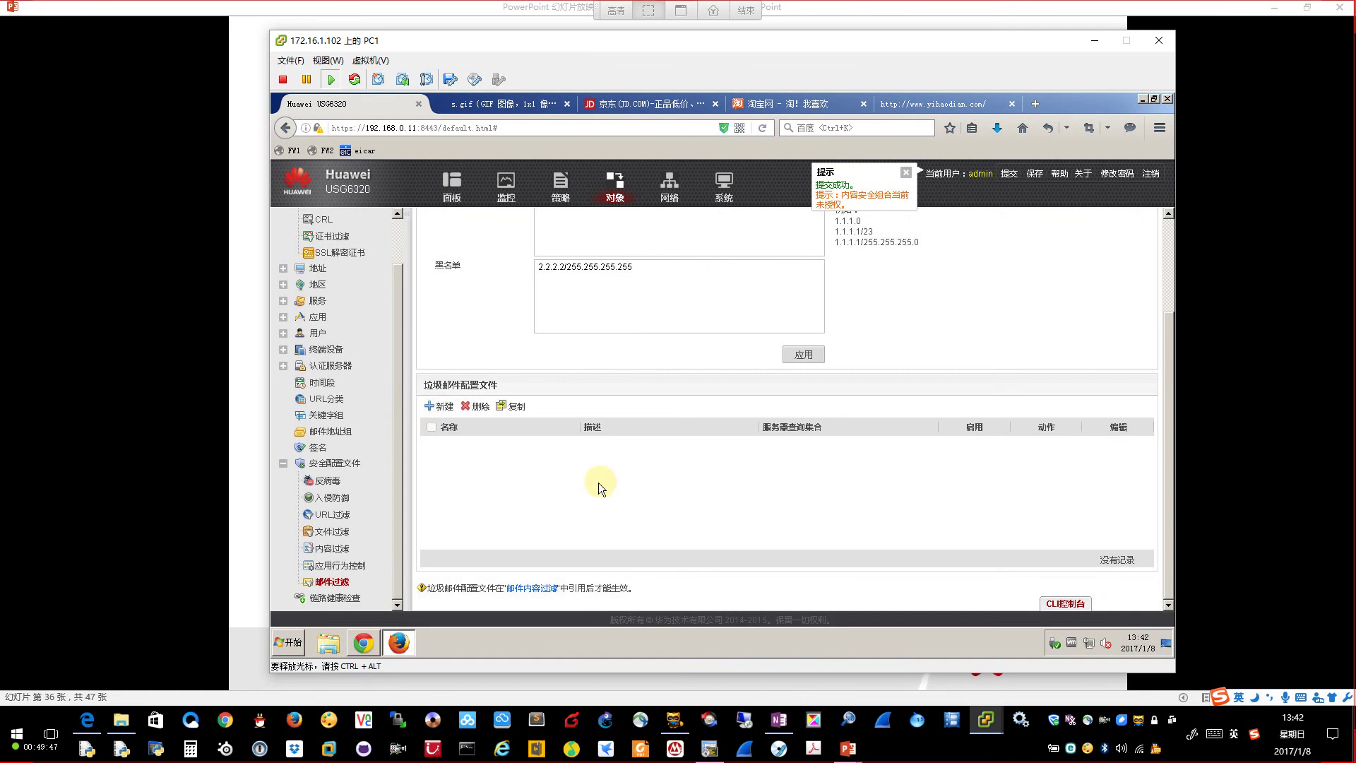
click(439, 407)
click(933, 494)
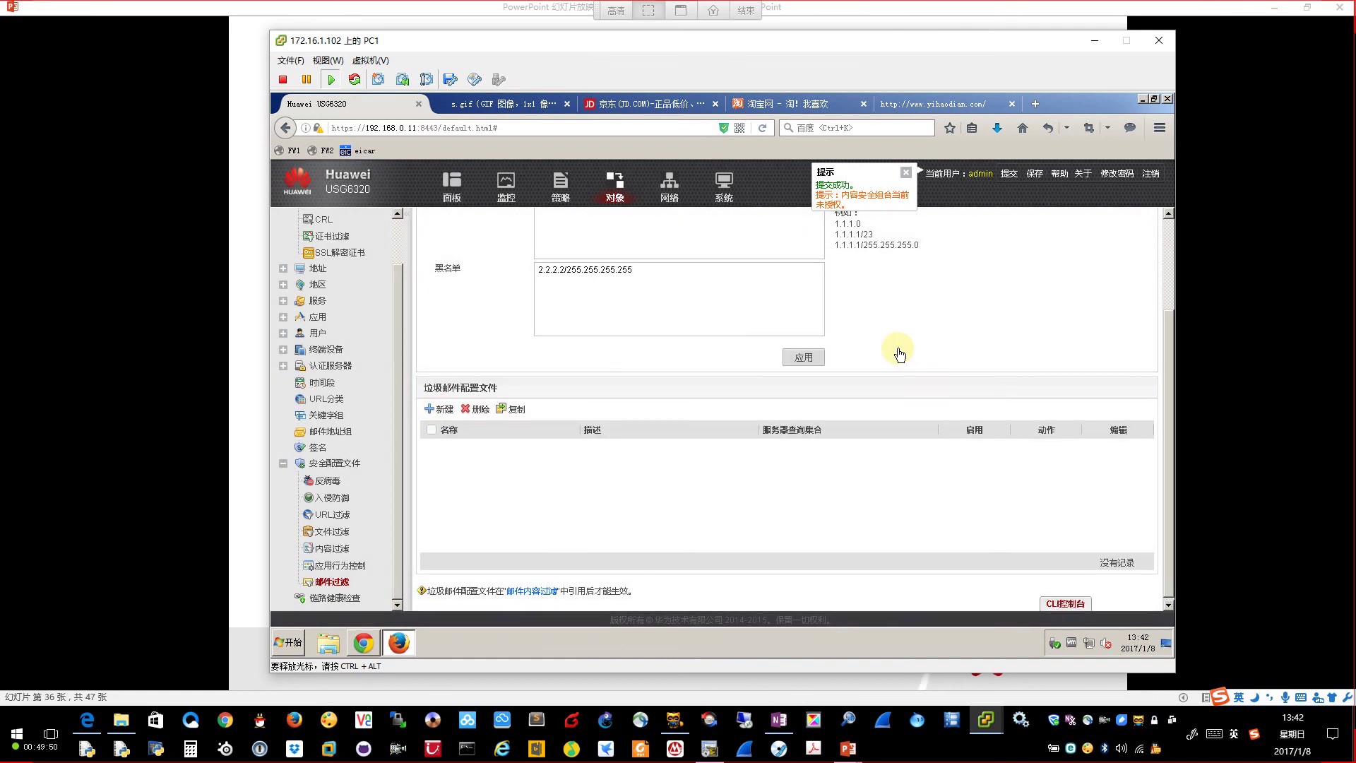
Step: Review the spam filter's enable setting, primary DNS server, whitelist, blacklist and spam mail profile list
scroll(897, 349, up, 3)
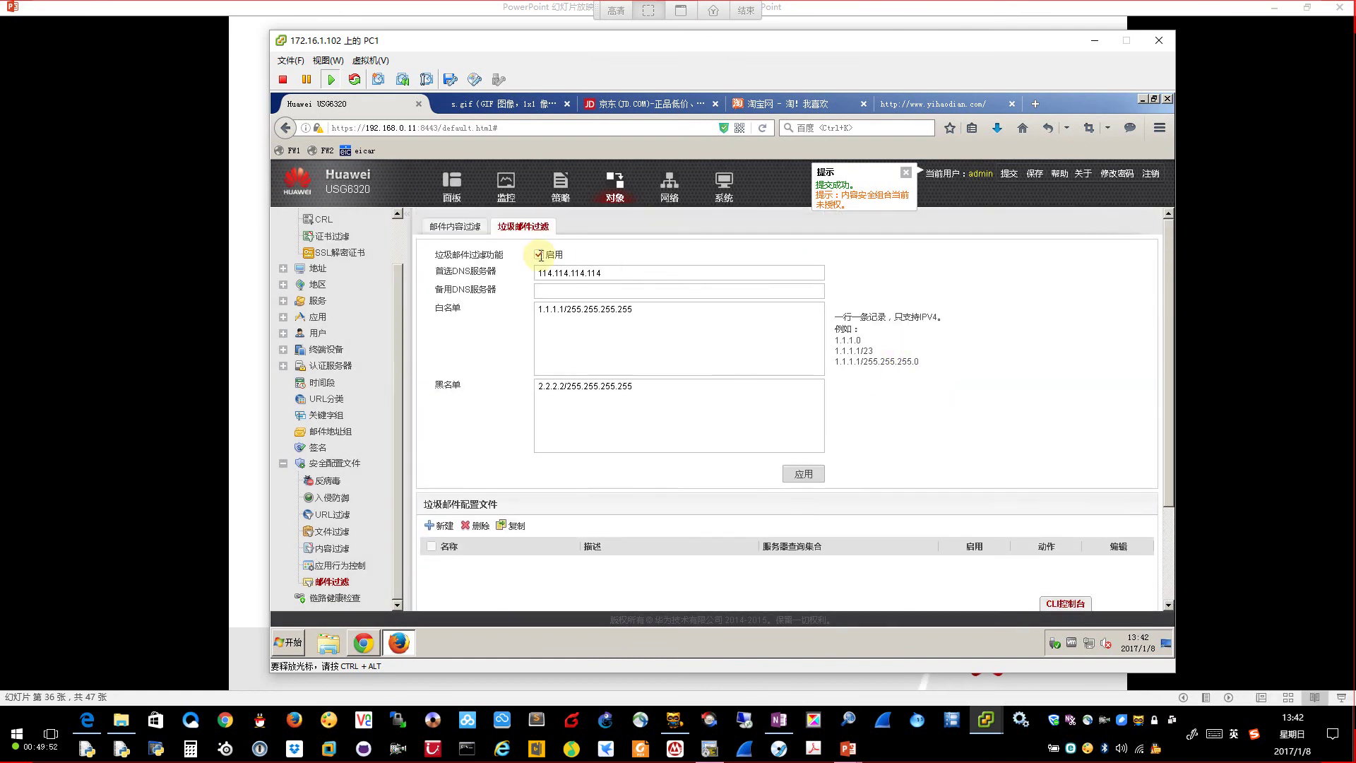
drag(452, 255, 496, 255)
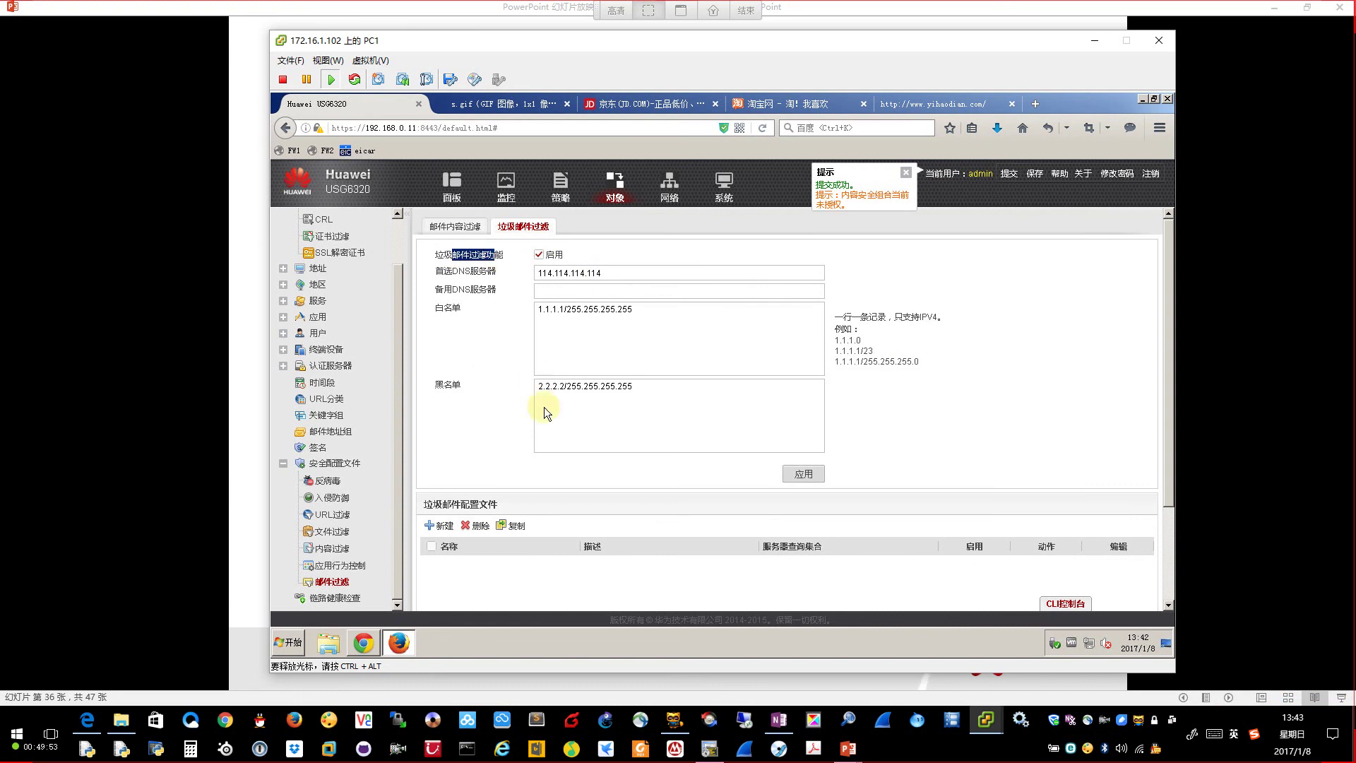
click(613, 273)
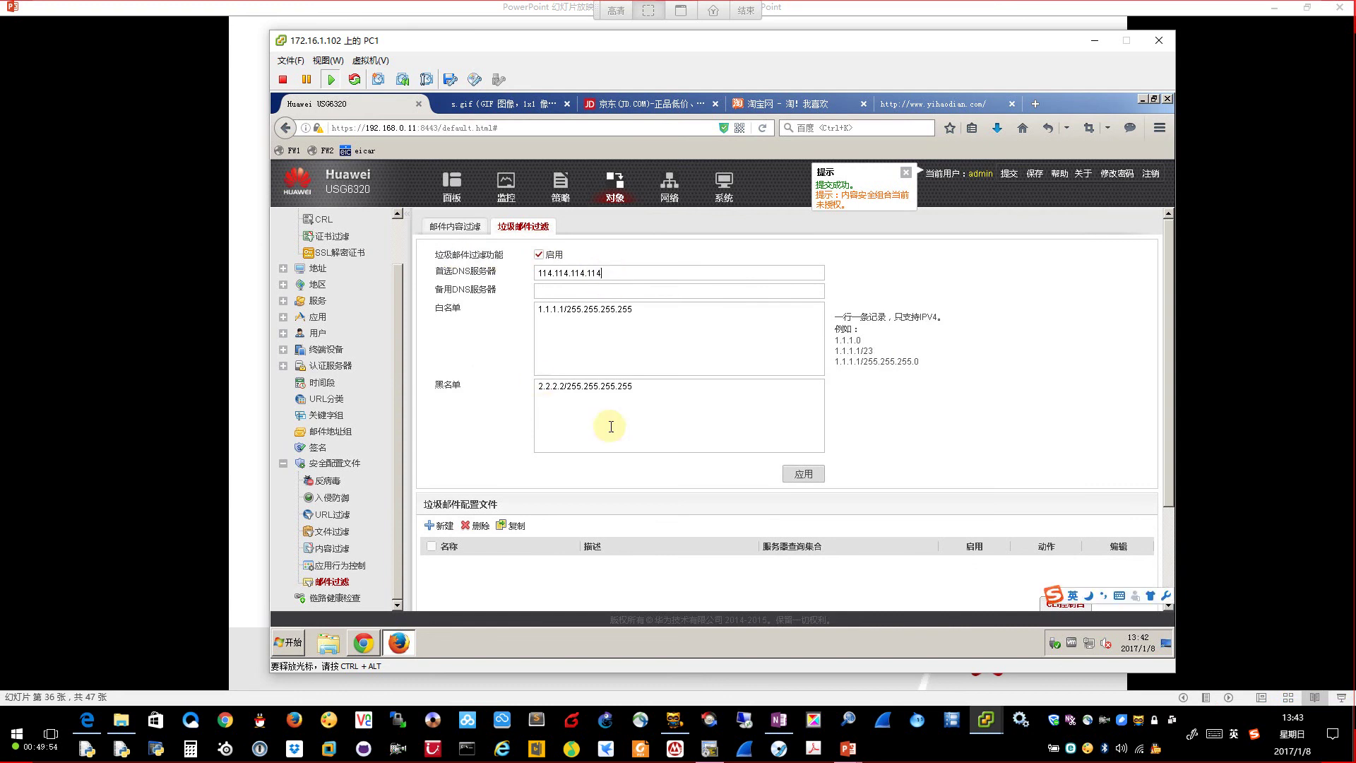
click(649, 320)
click(646, 392)
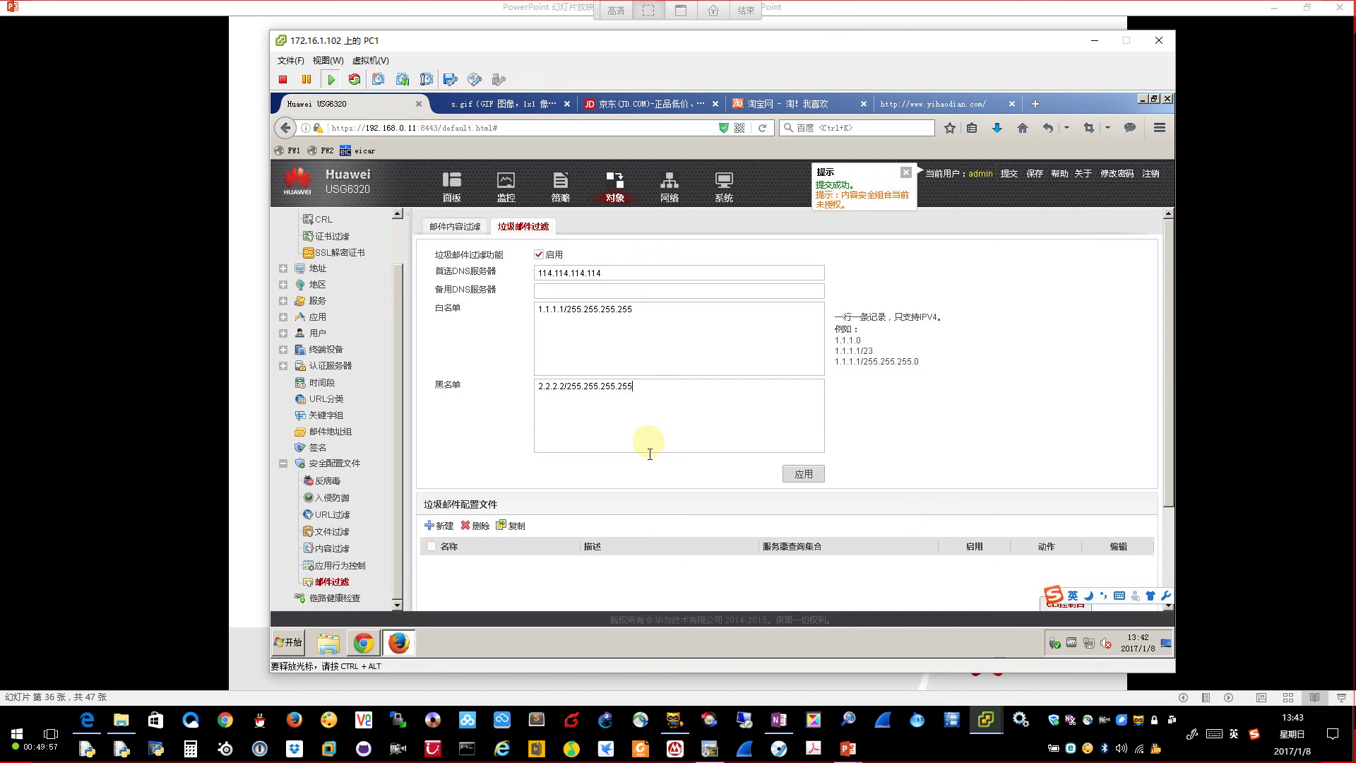
scroll(621, 514, down, 3)
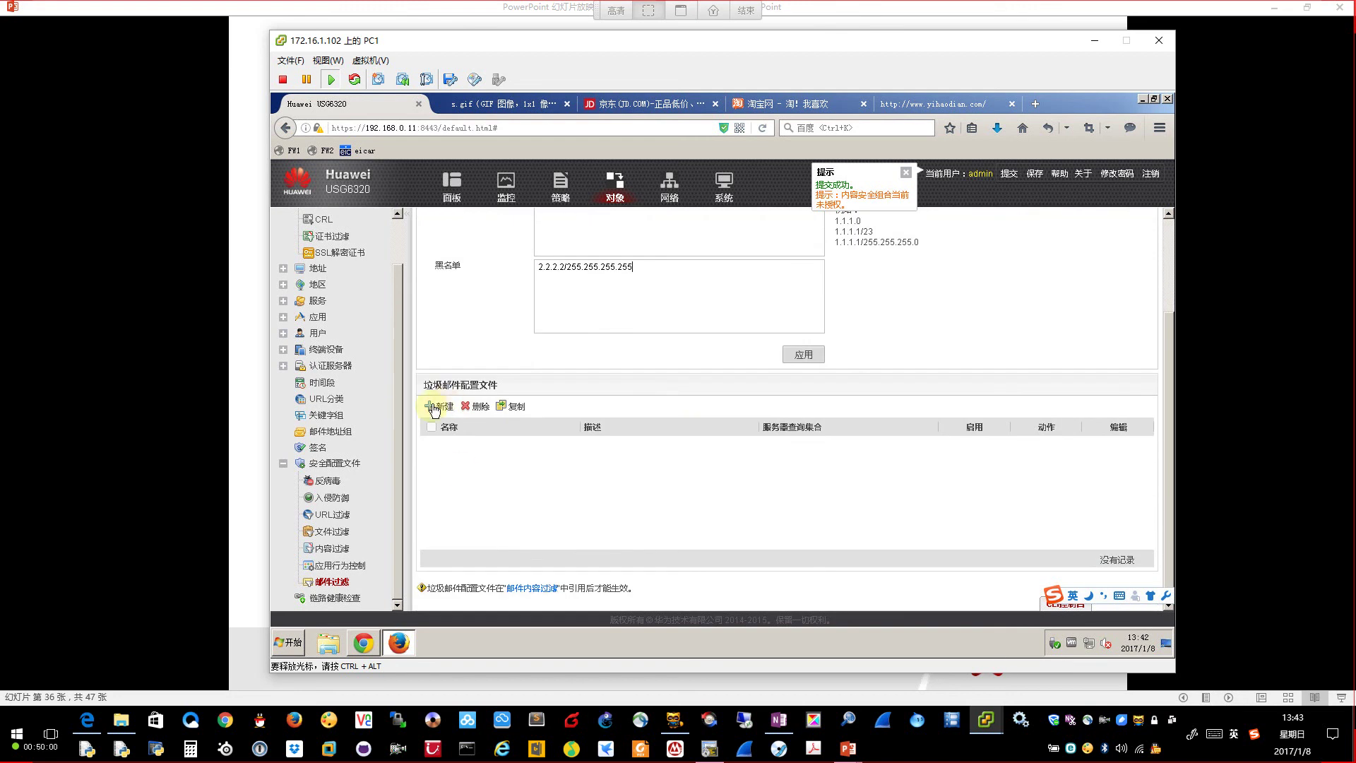
scroll(636, 514, up, 3)
Step: Start a new mail content filtering profile named qytang_policy with spam mail filtering enabled
click(446, 228)
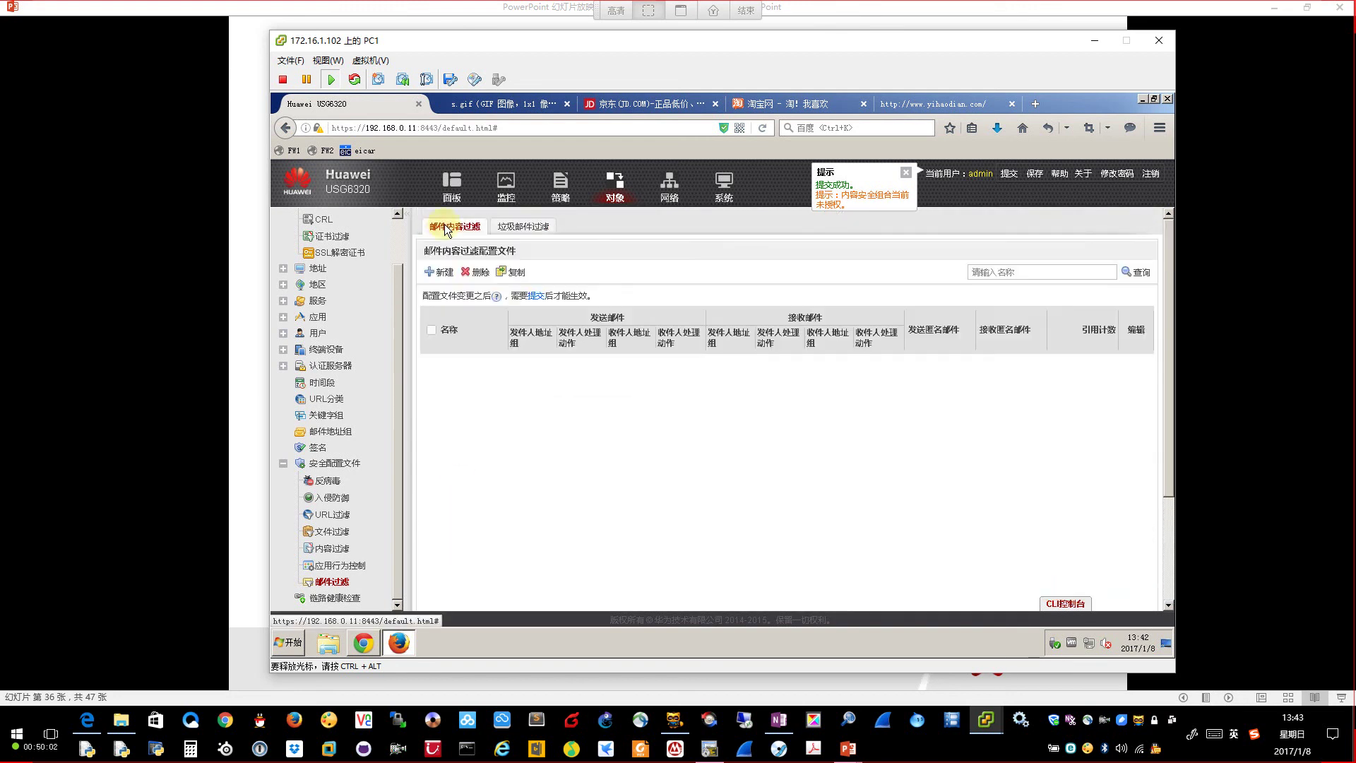
click(439, 272)
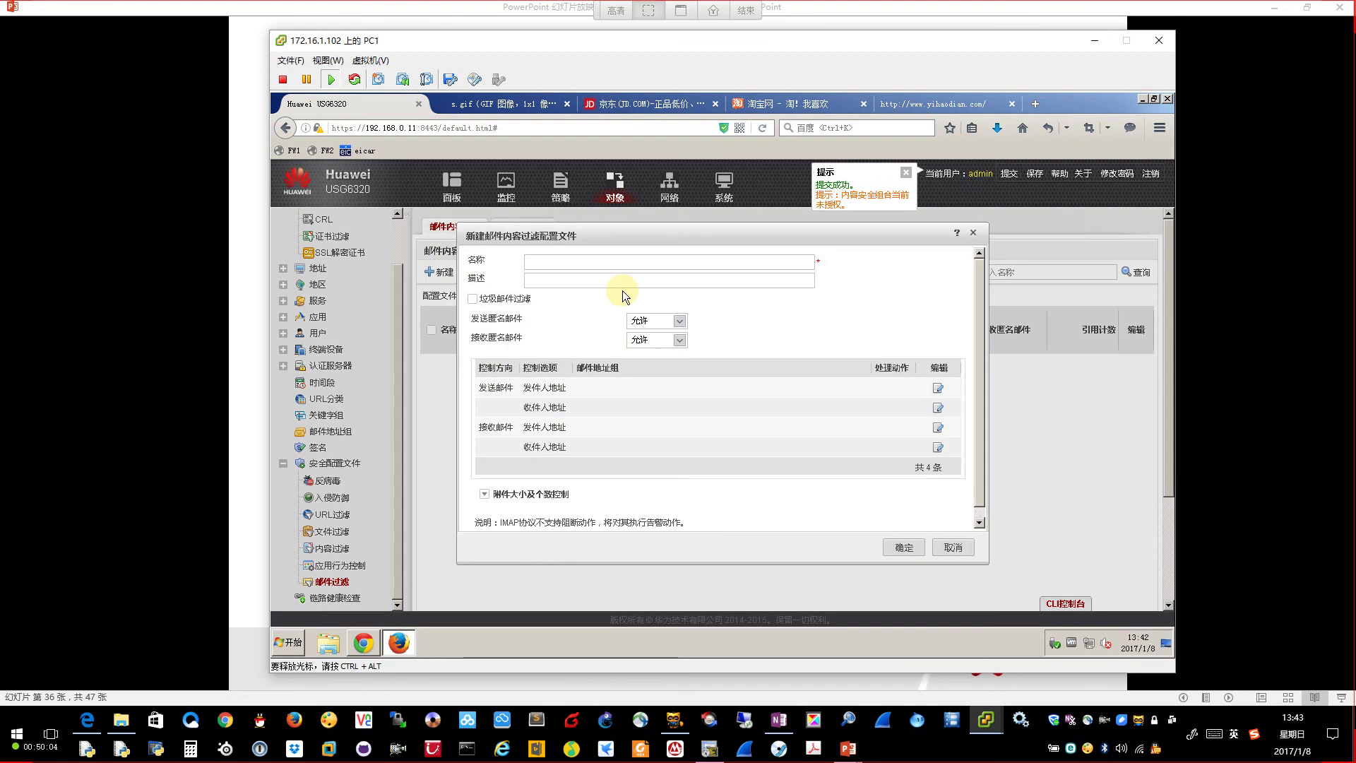
click(579, 259)
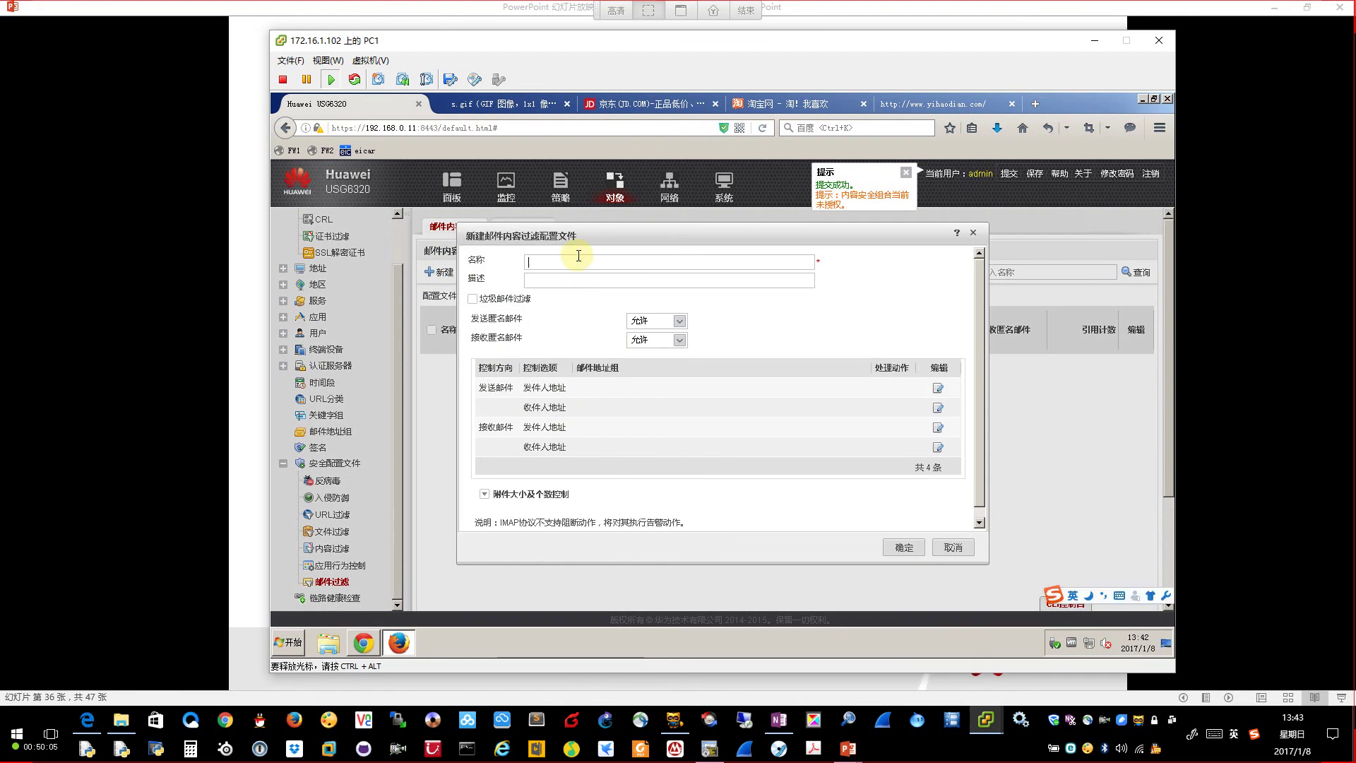
text(qytang_policy)
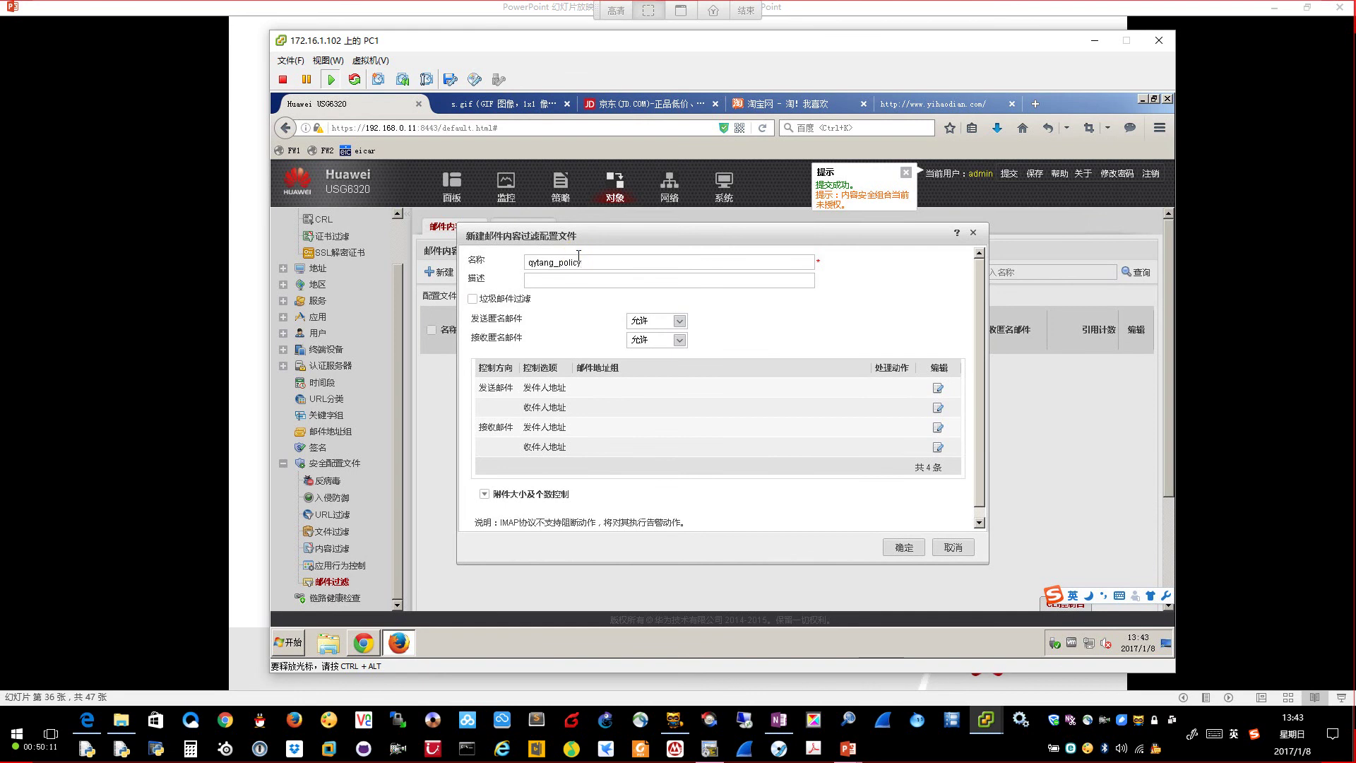
click(473, 299)
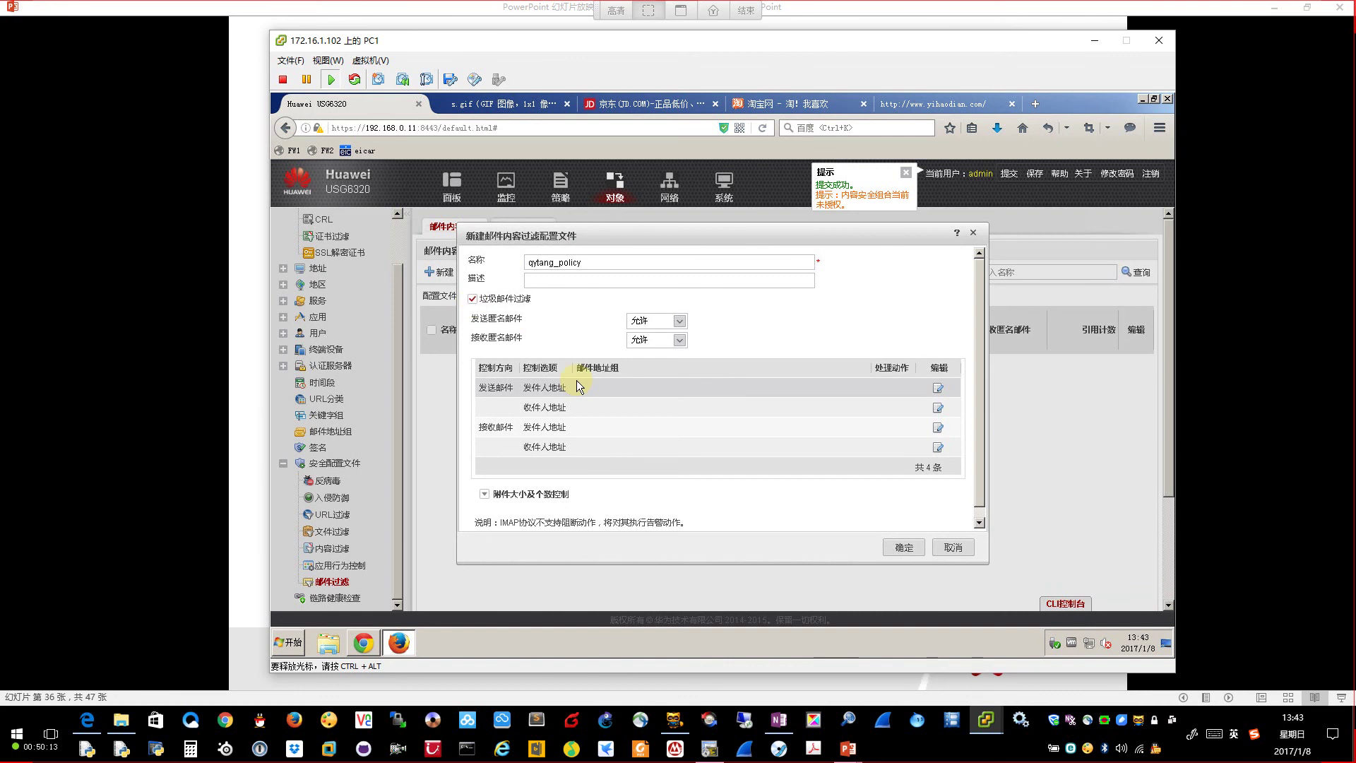
Step: Set both sending and receiving of anonymous mail to block (阻断) in the qytang_policy profile
click(679, 321)
click(659, 370)
click(679, 339)
click(664, 389)
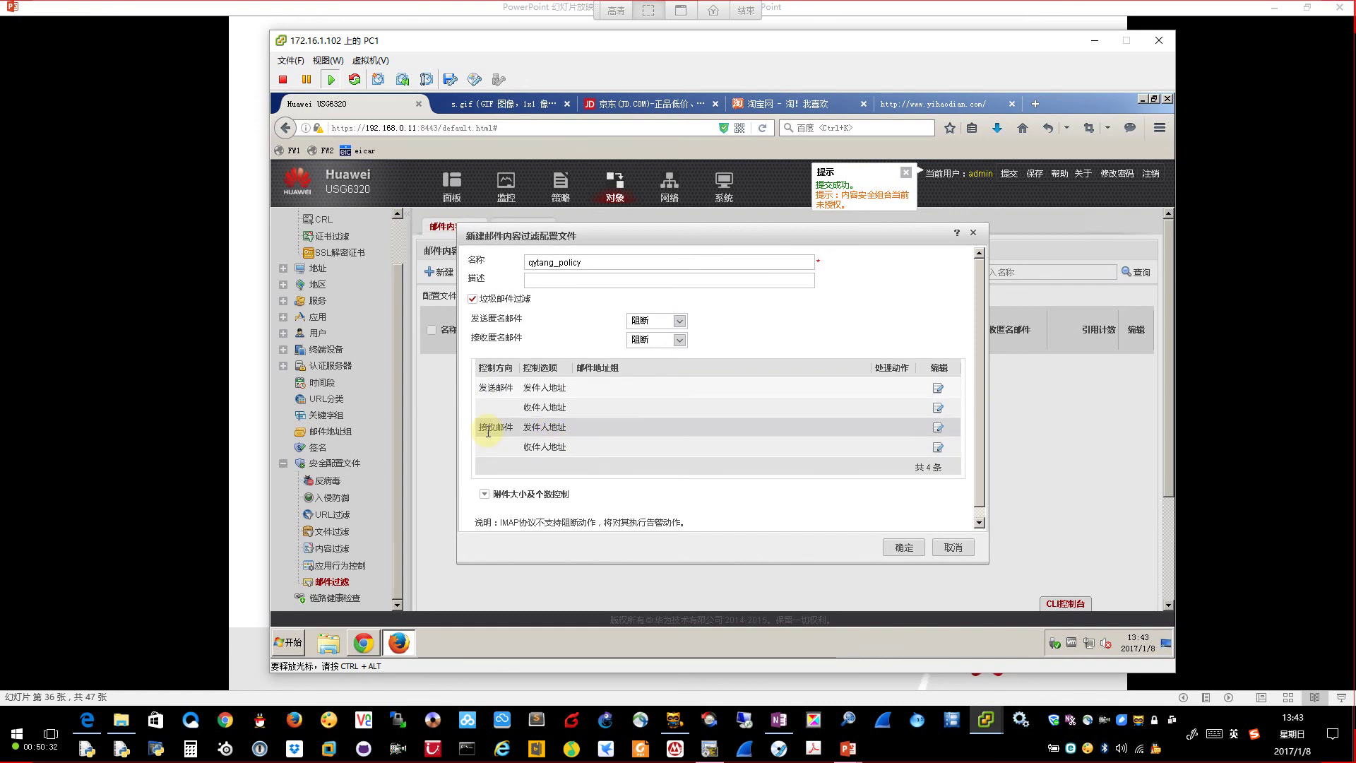
Step: Assign the qytang address group to the sender address of sent mail and set its action to allow (允许)
scroll(488, 431, down, 1)
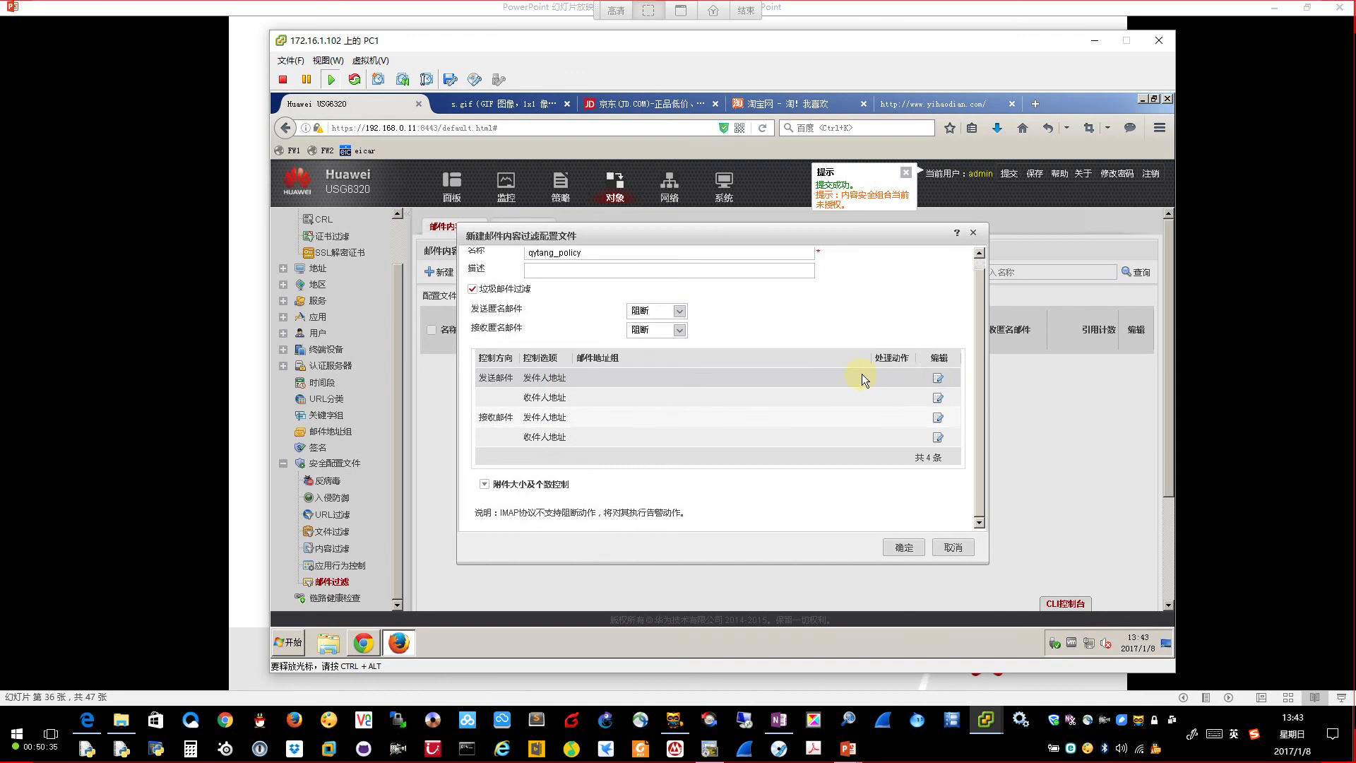
click(938, 378)
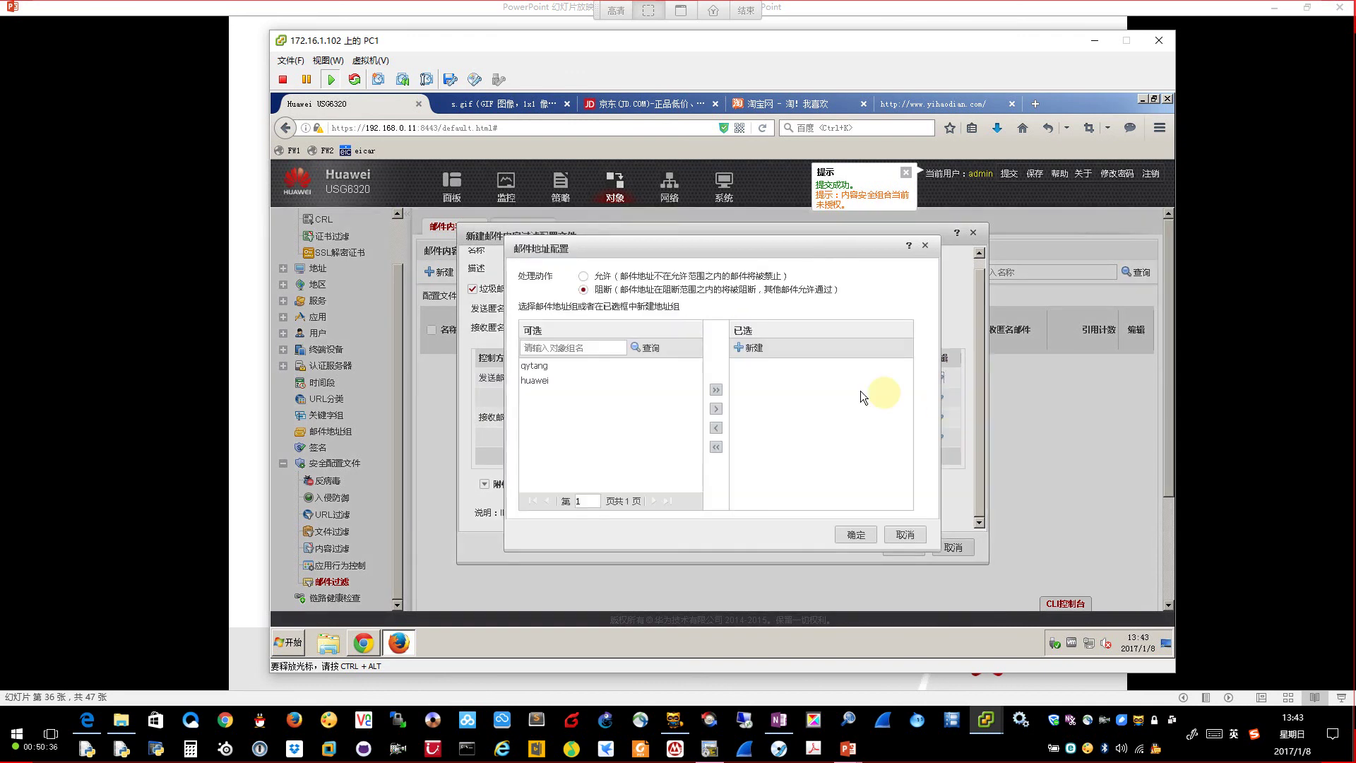
click(537, 365)
click(716, 408)
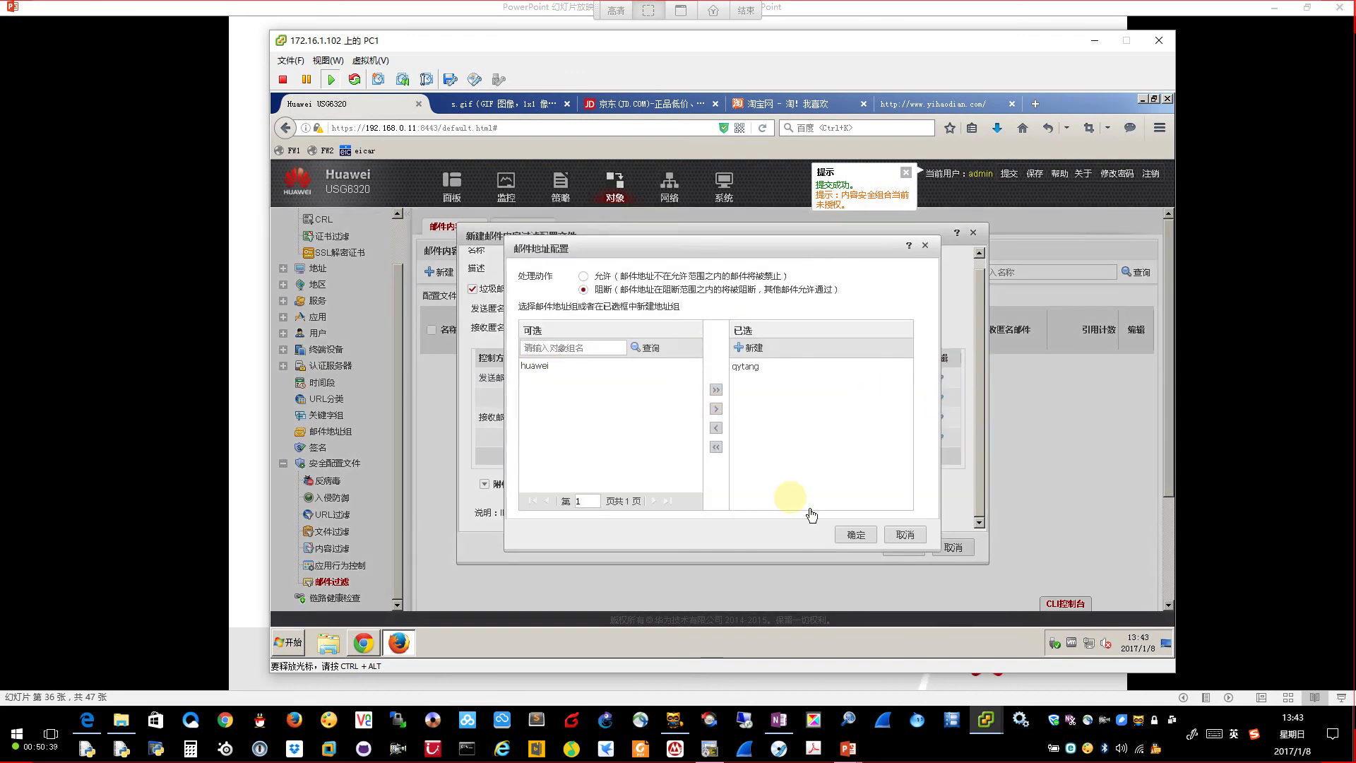
click(857, 536)
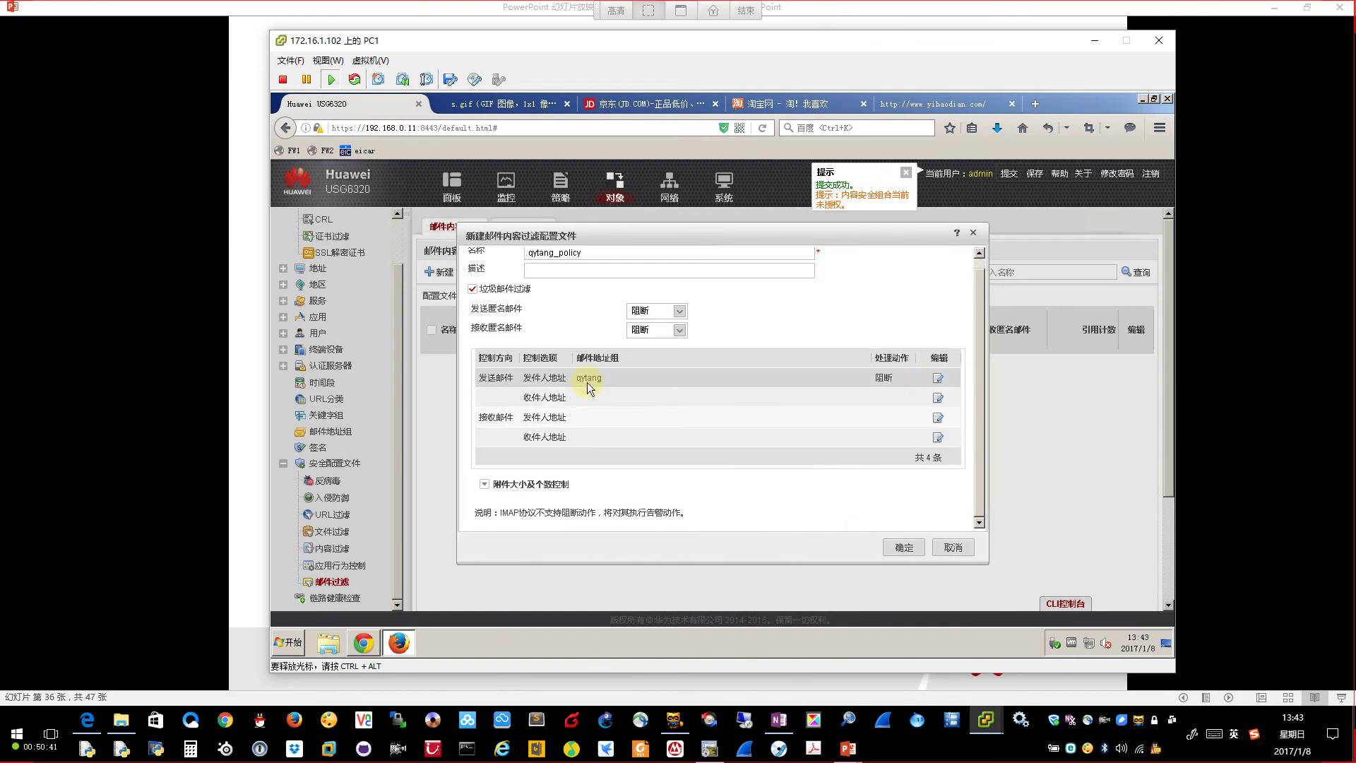
click(937, 378)
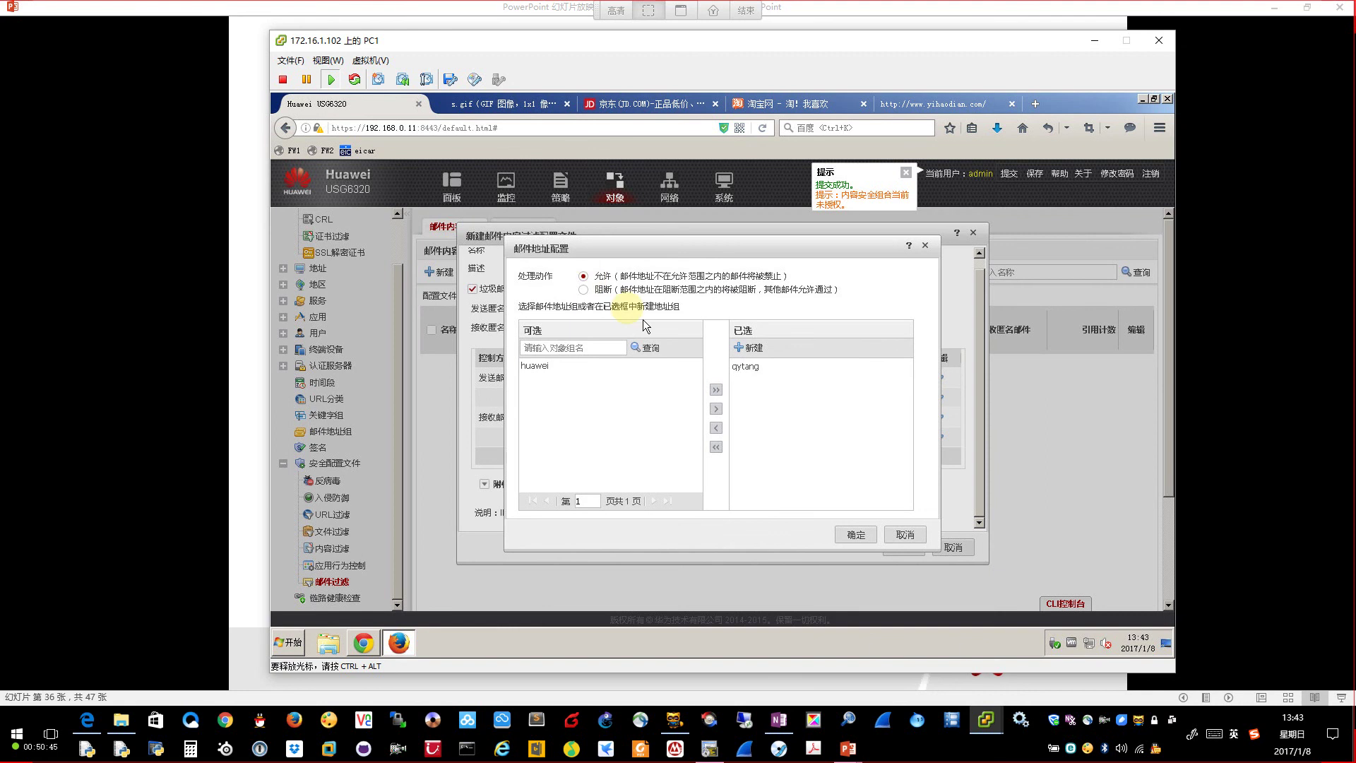
click(853, 534)
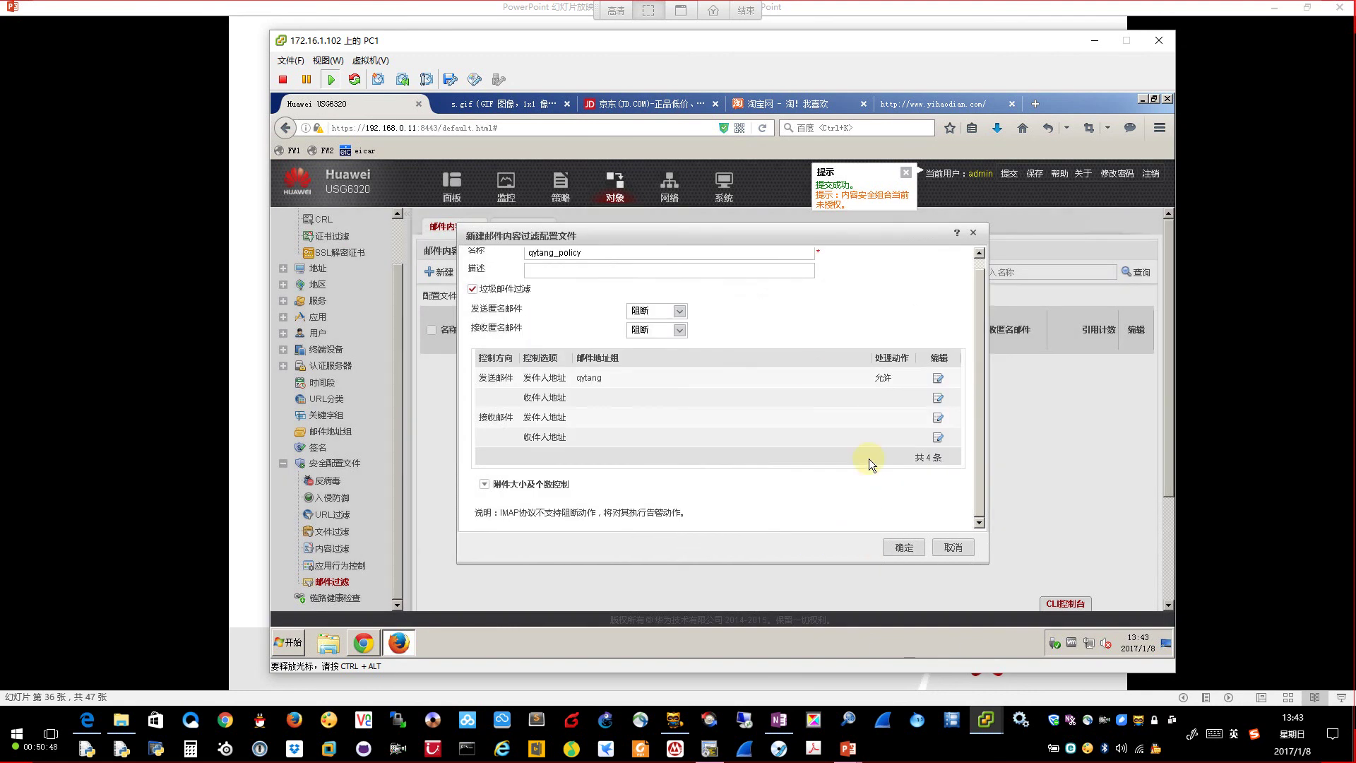
Step: Assign the huawei address group to the recipient address of sent mail with the block (阻断) action
click(938, 397)
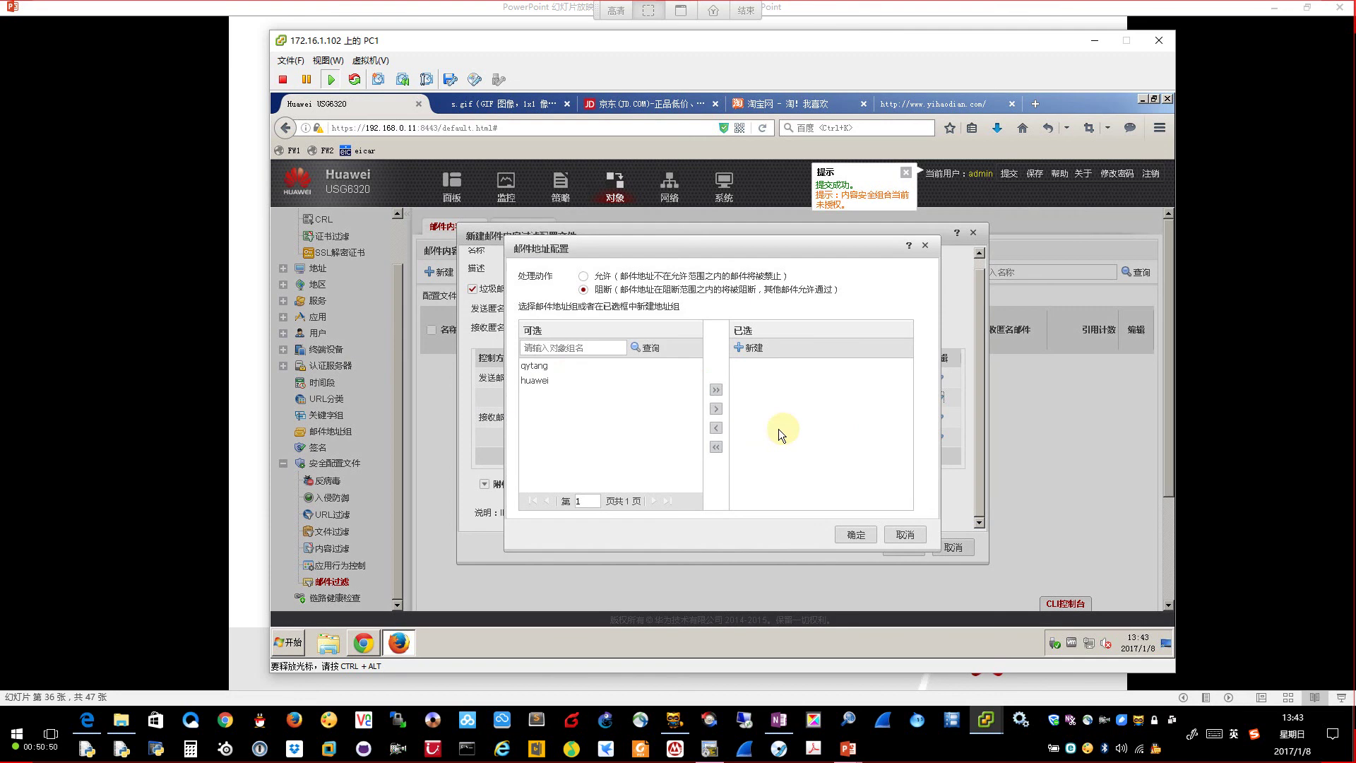
click(565, 380)
click(716, 408)
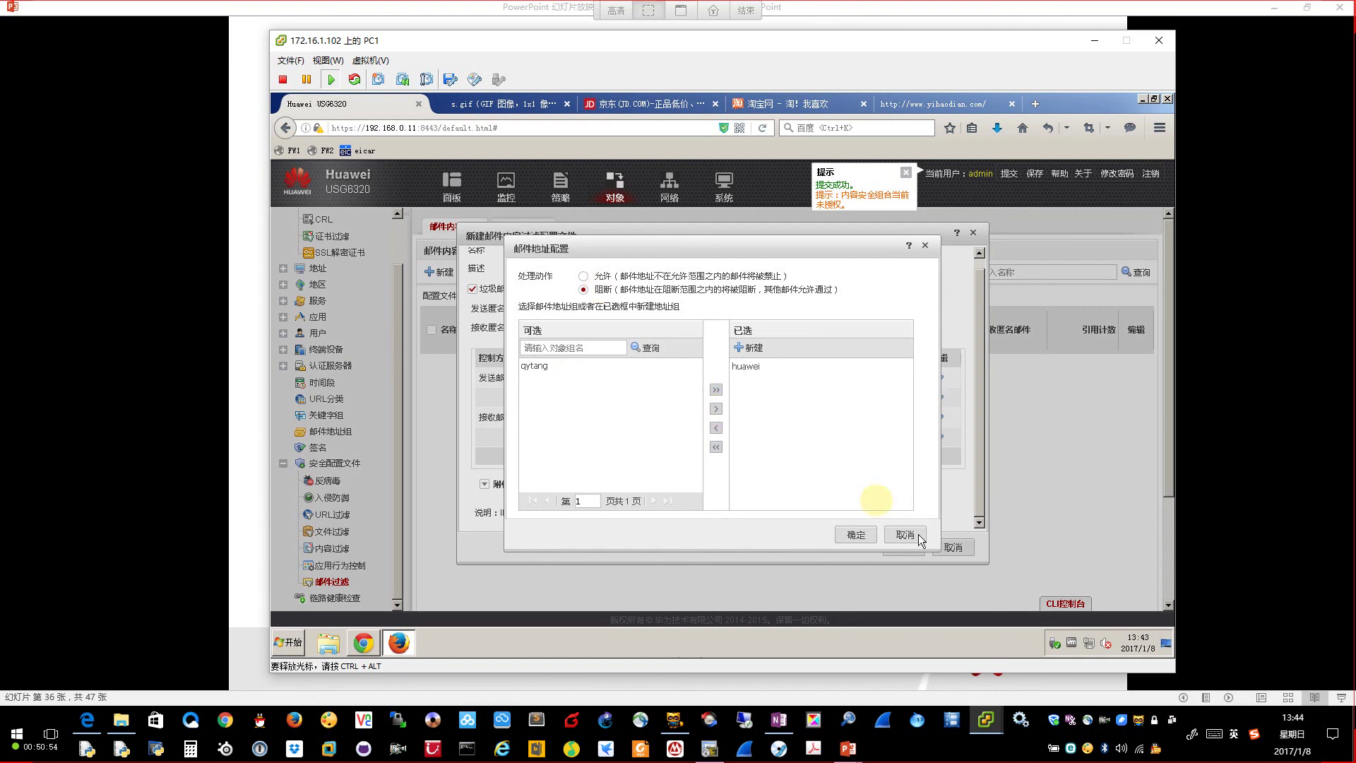
click(856, 535)
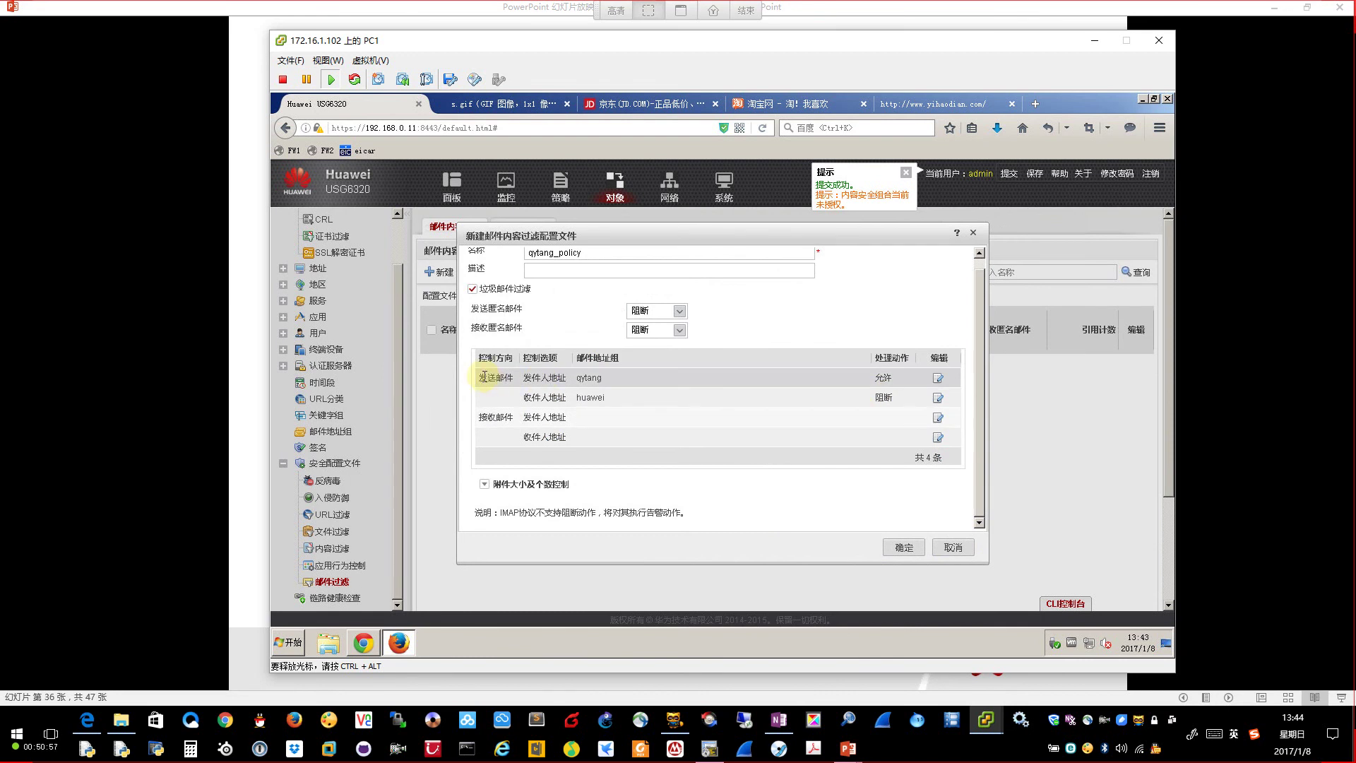
Step: Compare the profile's send and receive rules with the PowerPoint slides on mail content filtering in the SMTP sending and POP3/IMAP receiving directions
drag(483, 377, 612, 397)
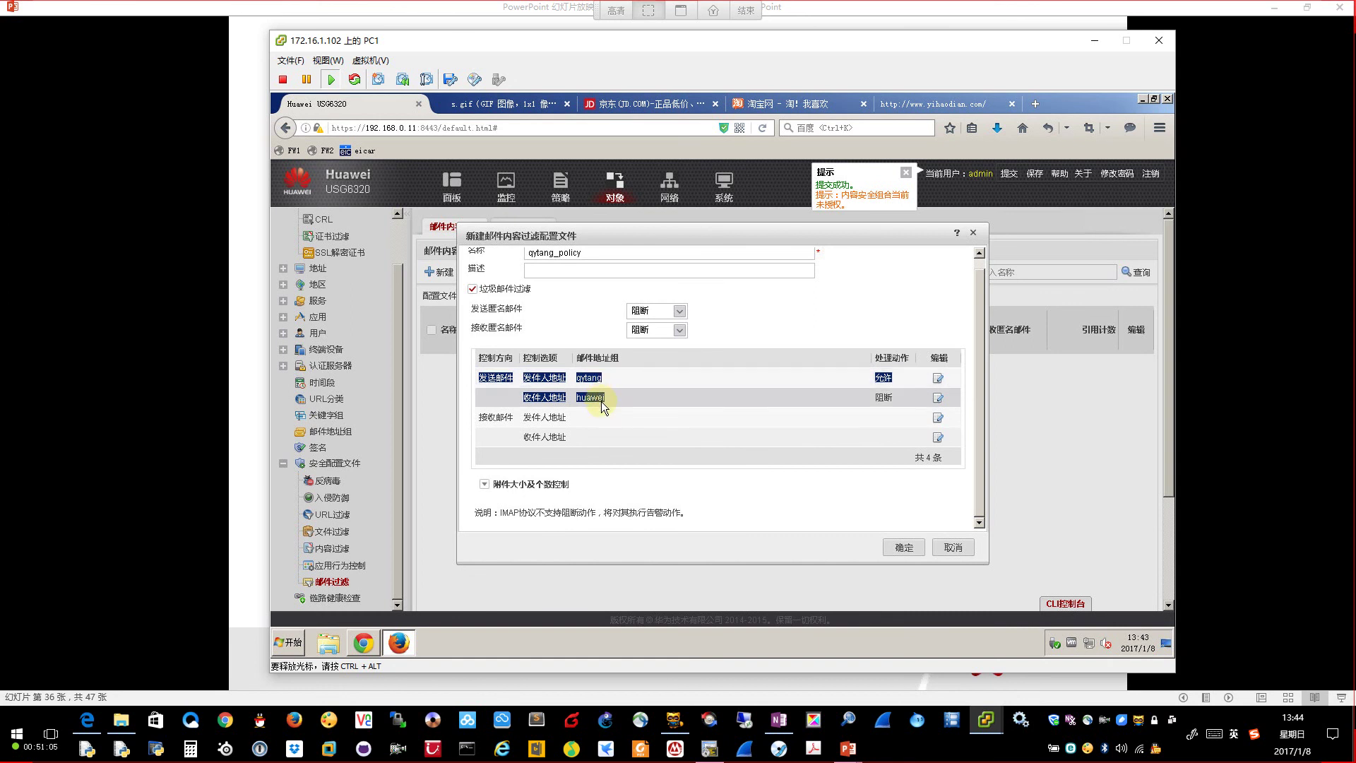
click(624, 429)
drag(494, 421, 565, 435)
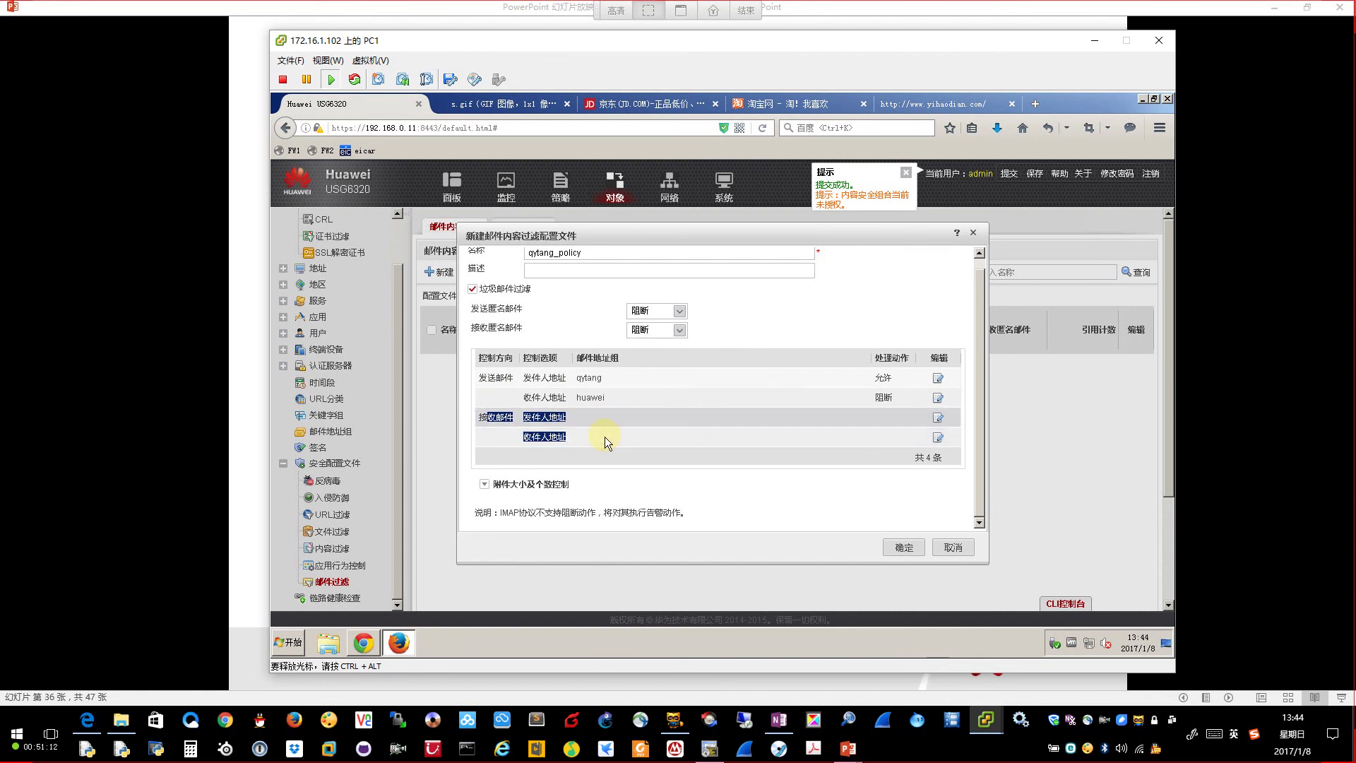
click(1090, 523)
scroll(1091, 522, up, 6)
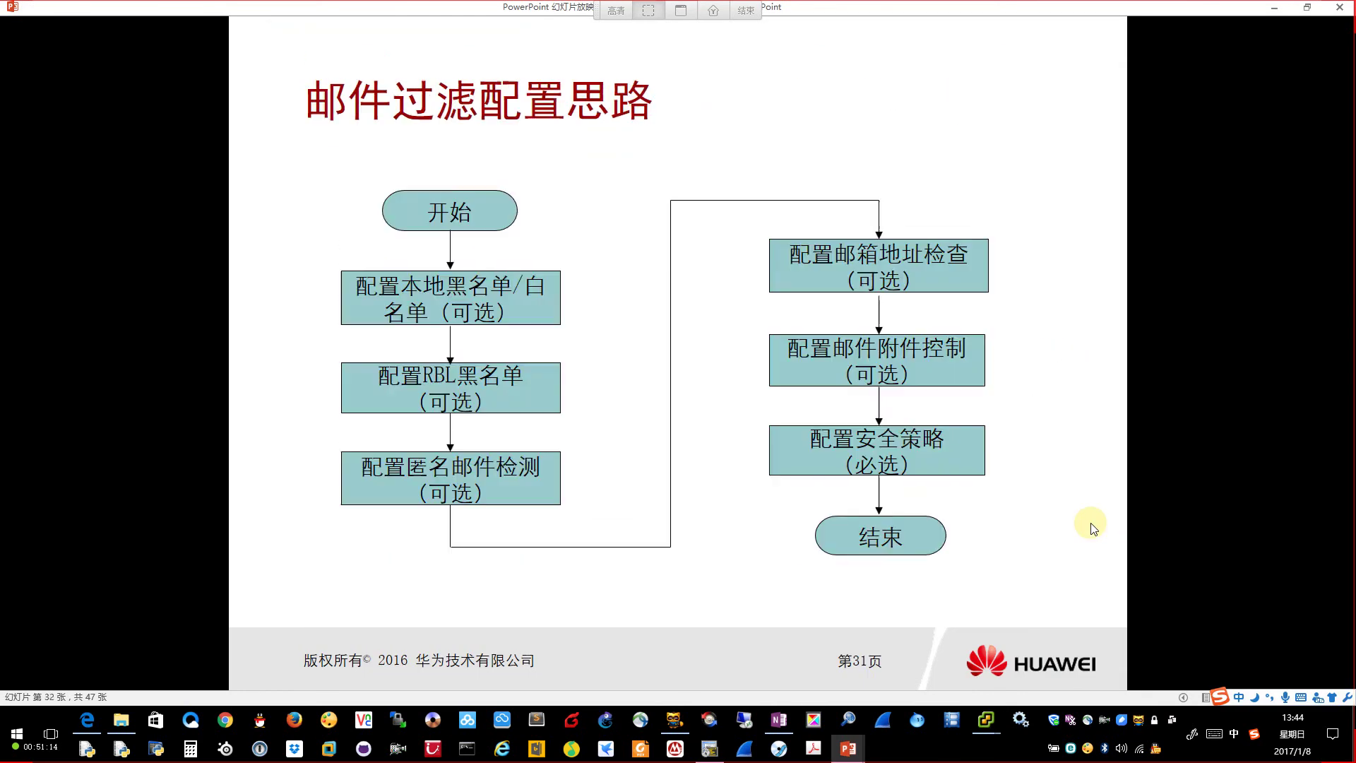
scroll(1090, 523, up, 1)
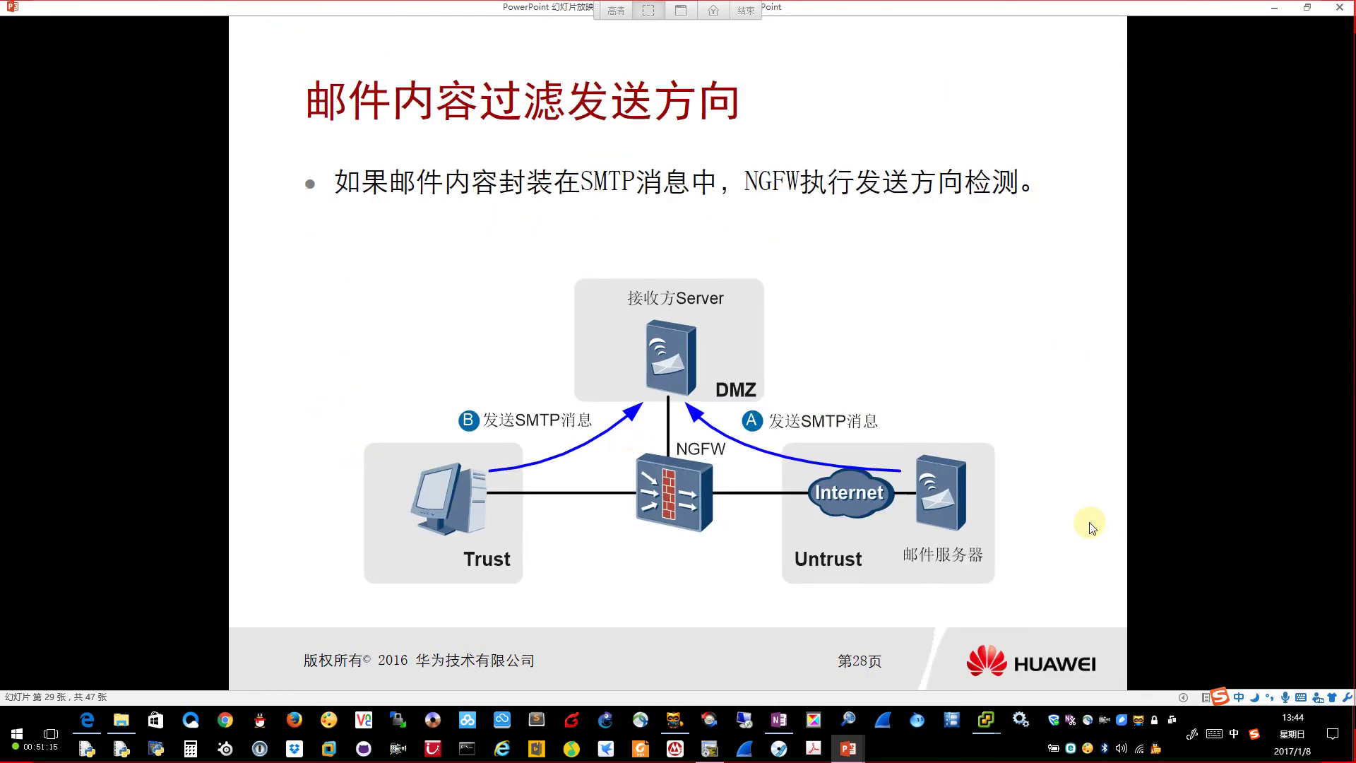
click(606, 448)
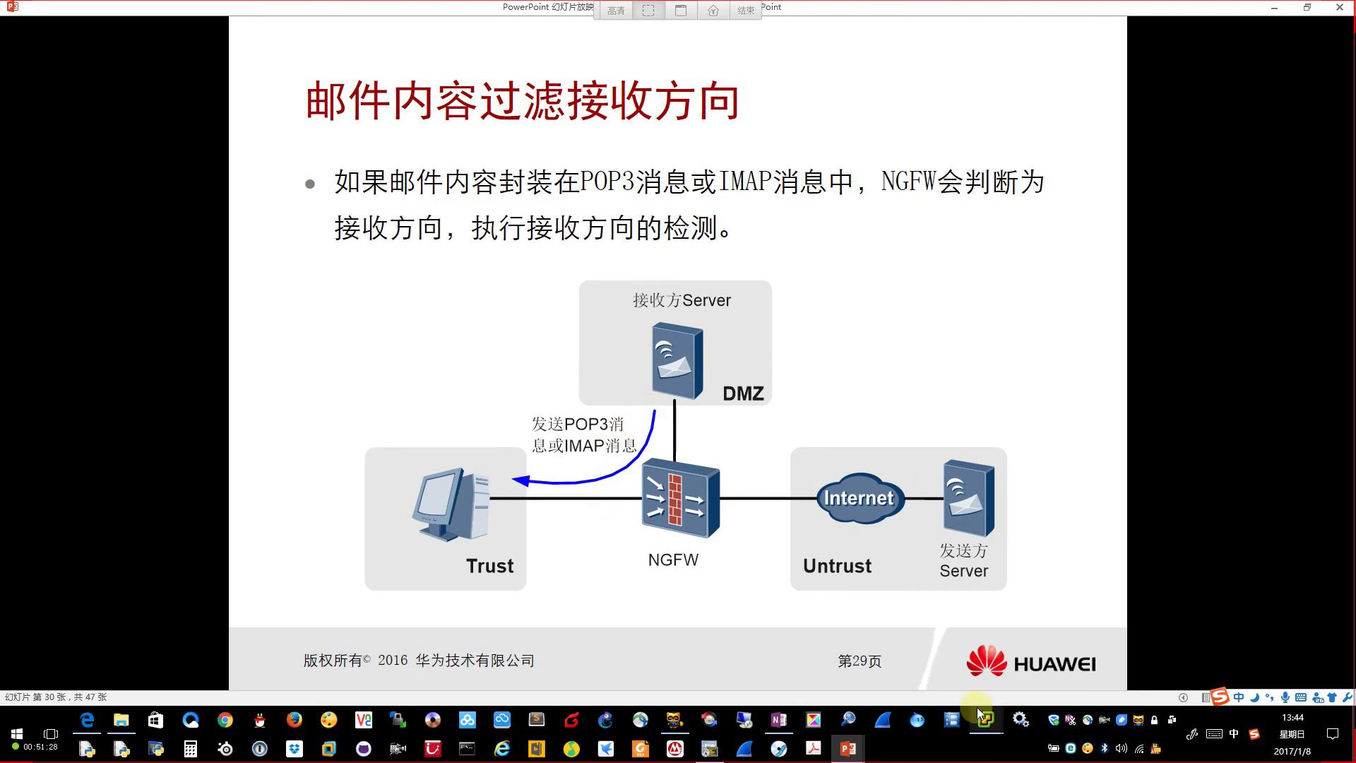
click(919, 639)
click(488, 420)
drag(484, 416, 508, 418)
click(591, 416)
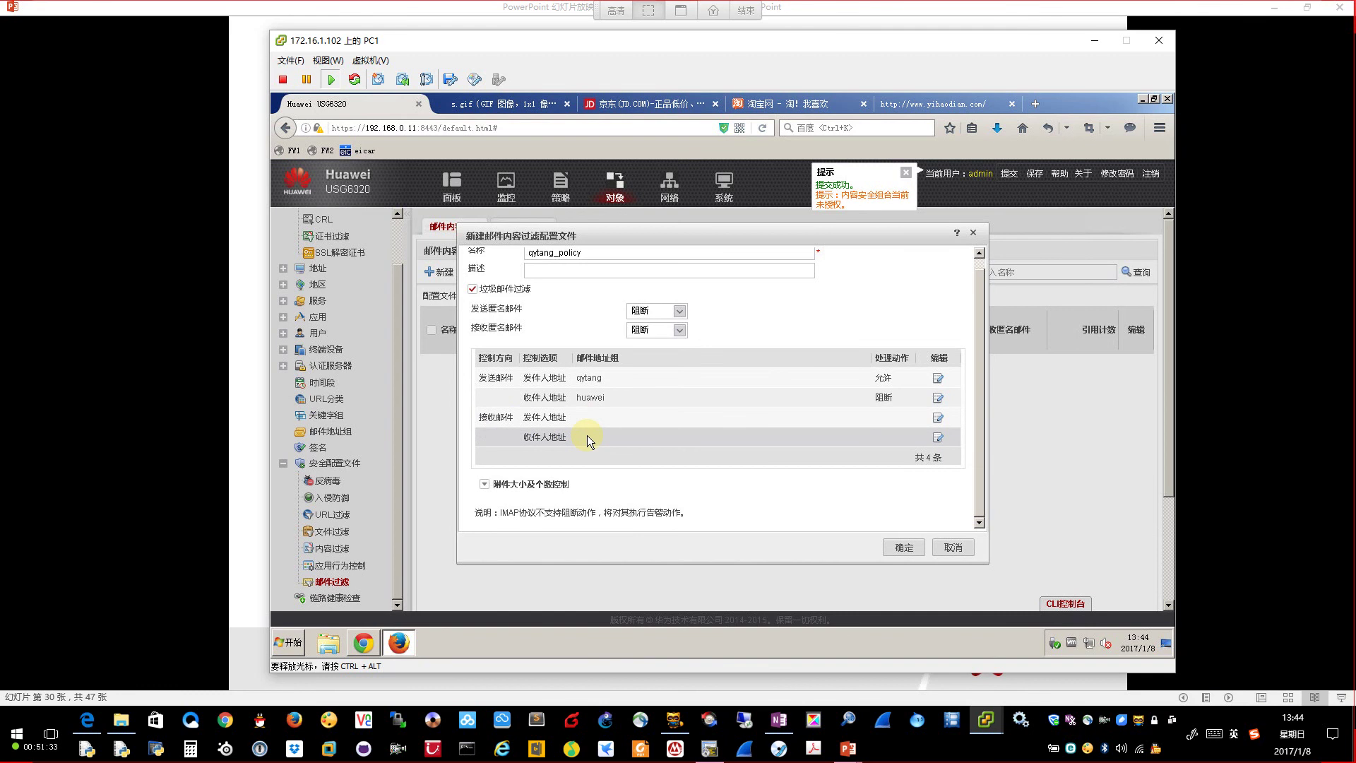
Step: Assign the qytang and huawei address groups to the sender address of received mail with the block (阻断) action
click(938, 417)
click(557, 368)
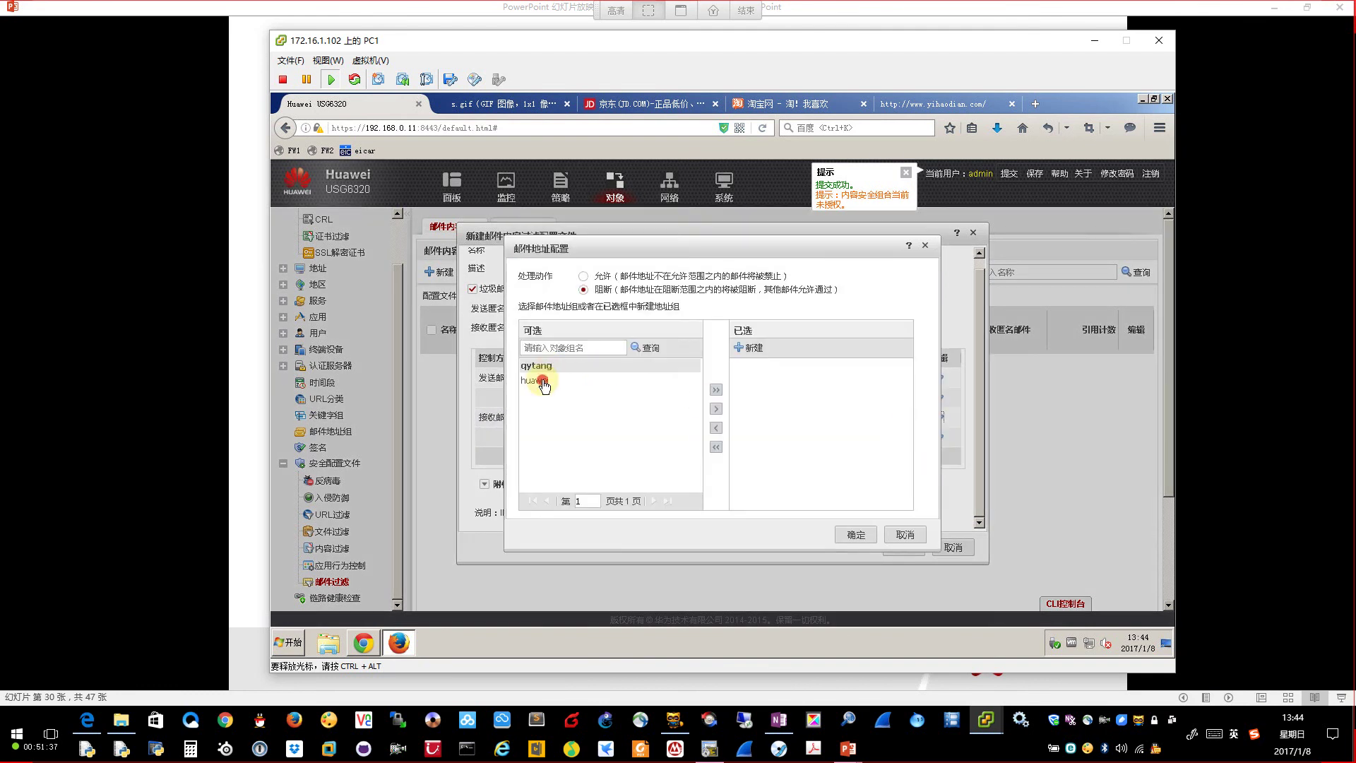
ctrl+click(544, 382)
click(716, 409)
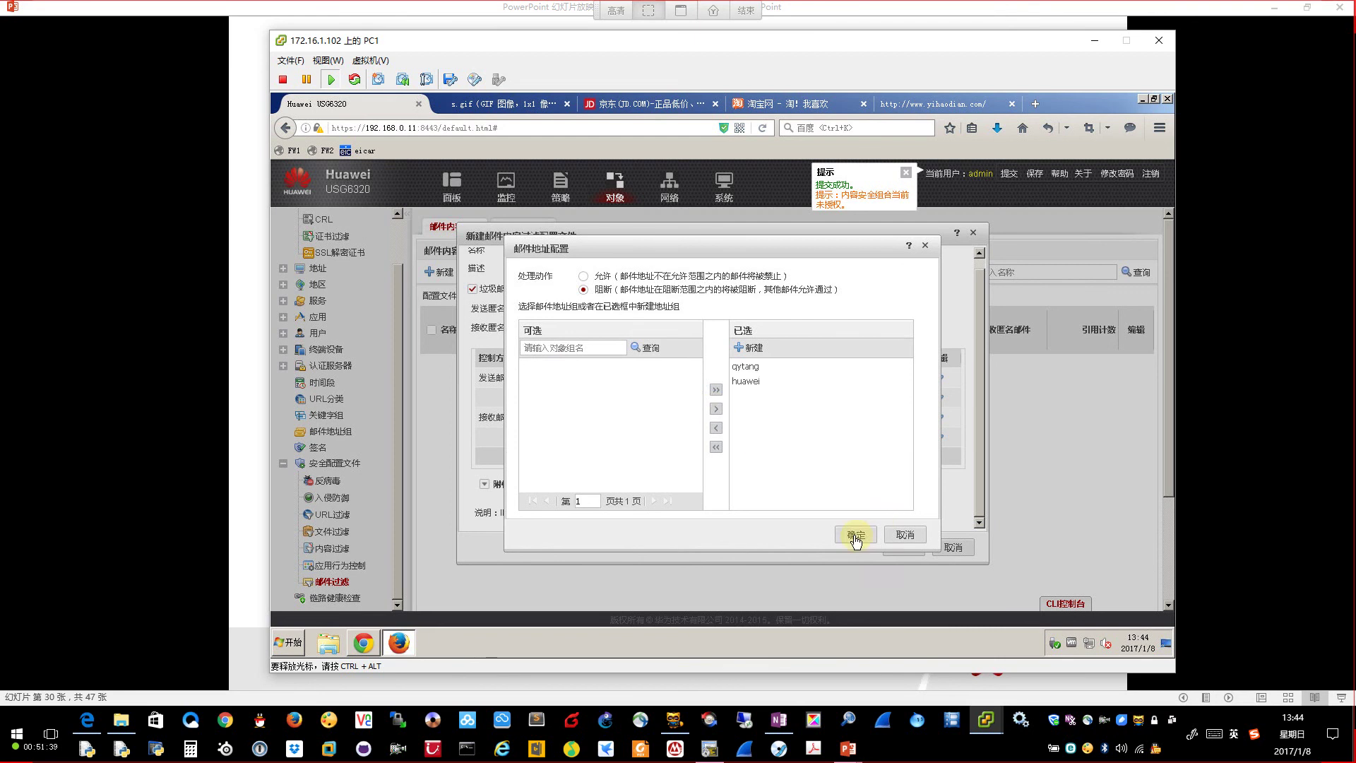
click(874, 535)
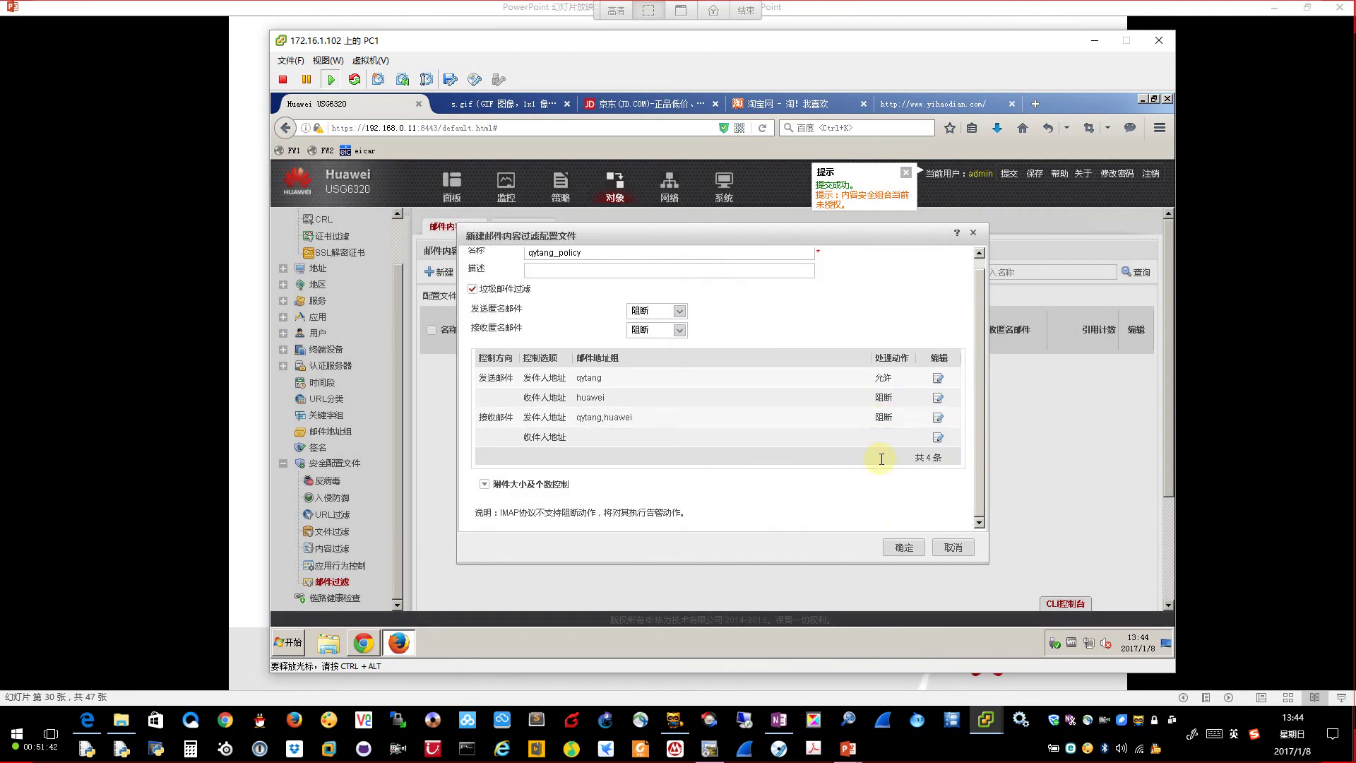
scroll(880, 459, up, 1)
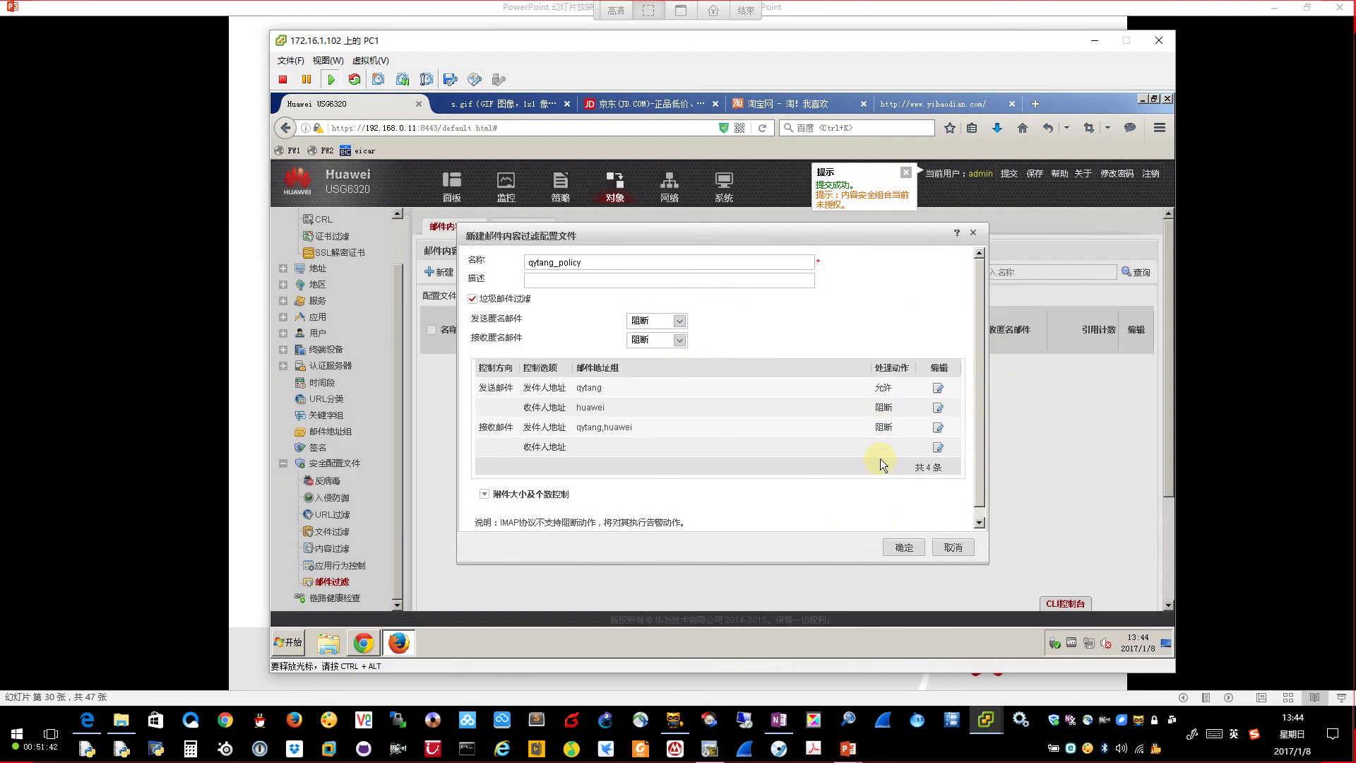
click(585, 262)
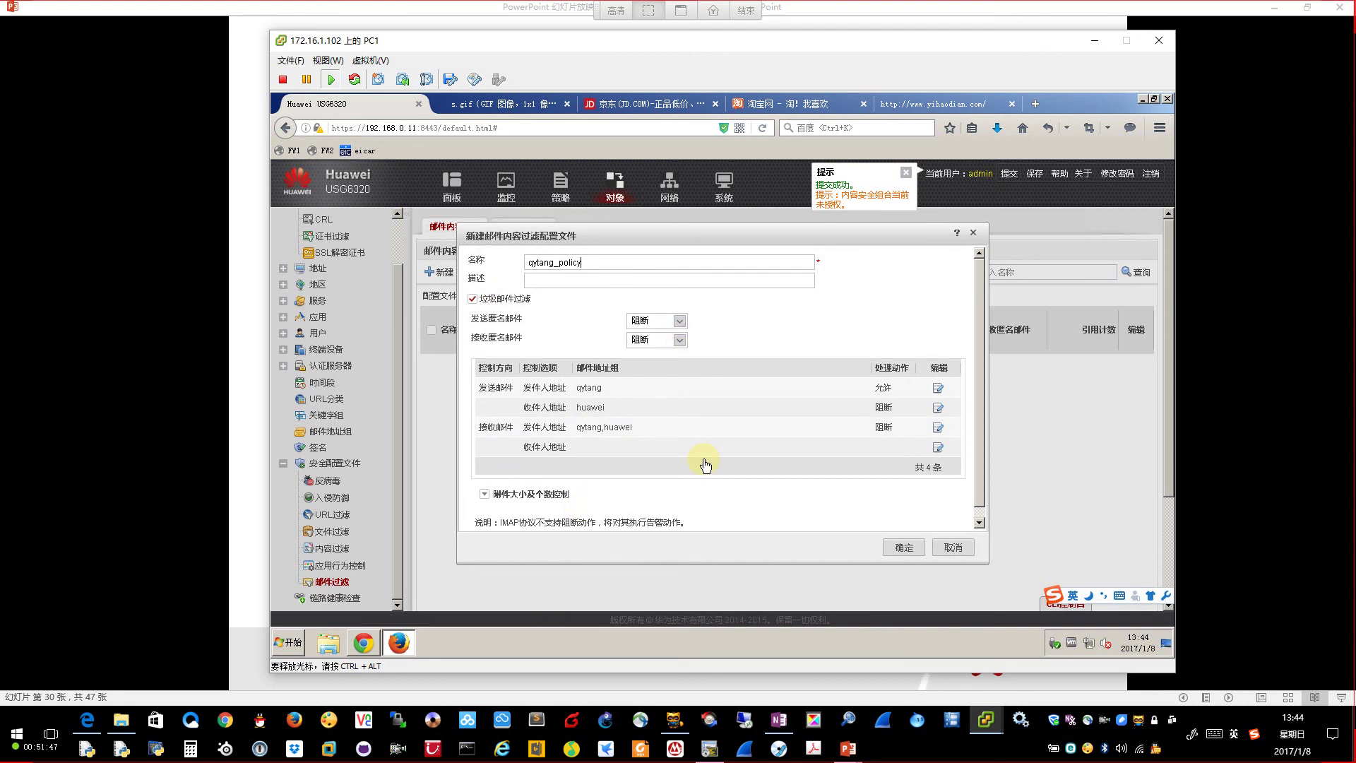
drag(487, 388, 635, 404)
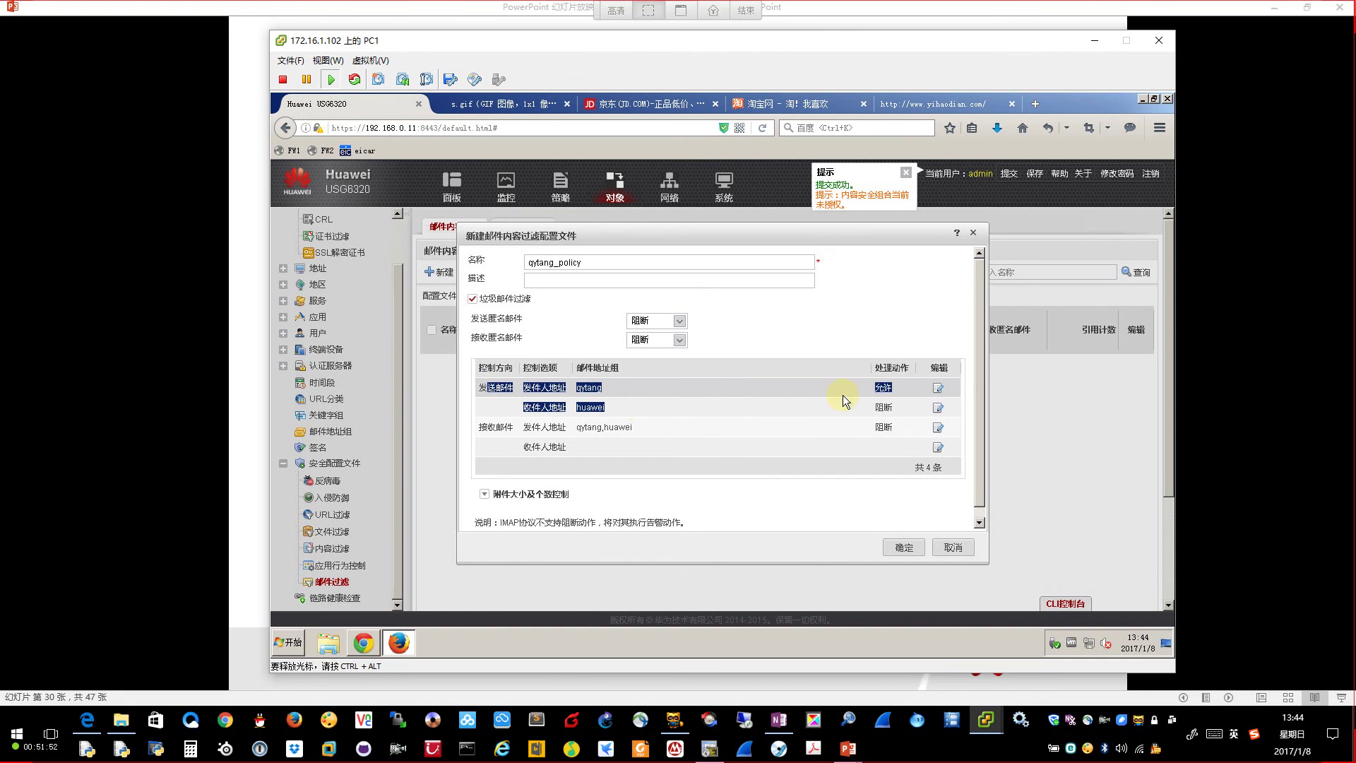
scroll(671, 431, down, 1)
drag(480, 416, 583, 440)
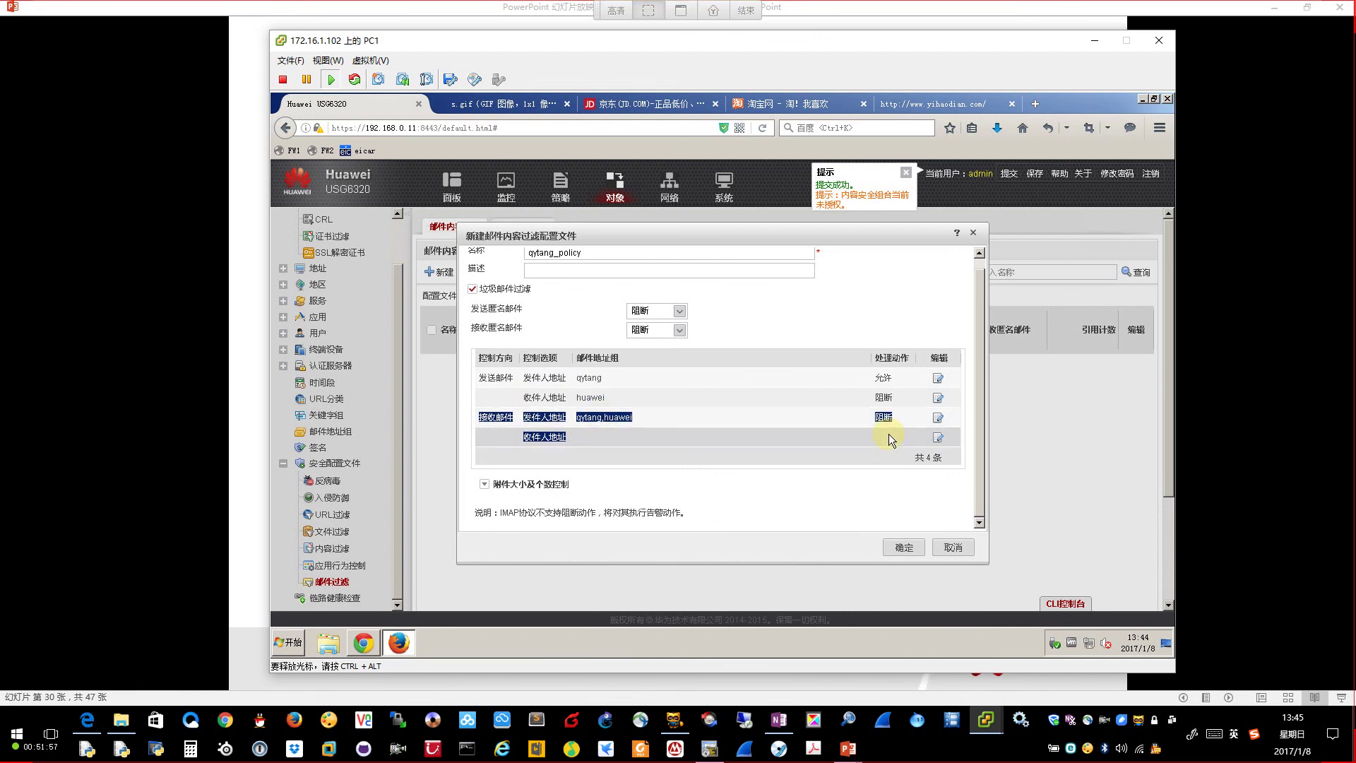
Step: Set the action to block (阻断) for all four attachment count and size limits on sent and received mail
click(485, 484)
scroll(695, 505, down, 3)
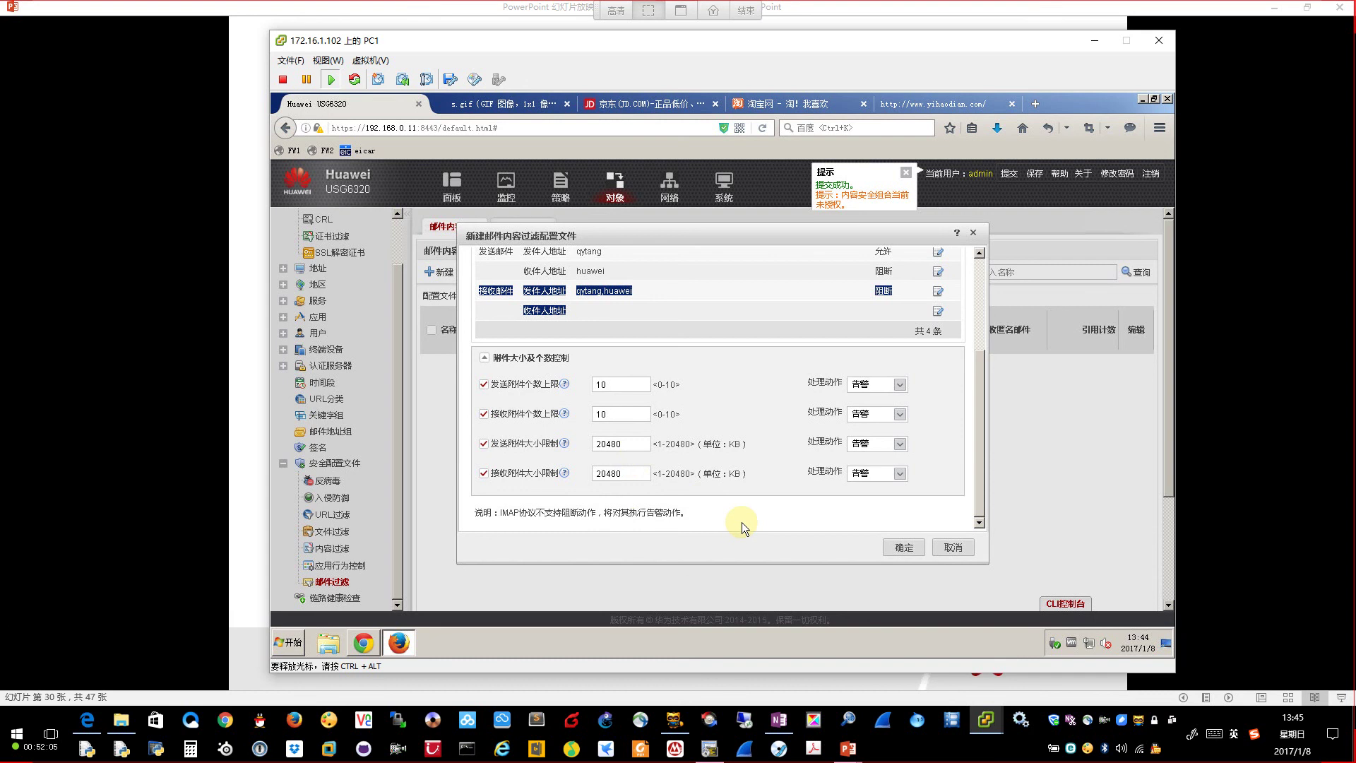
click(899, 384)
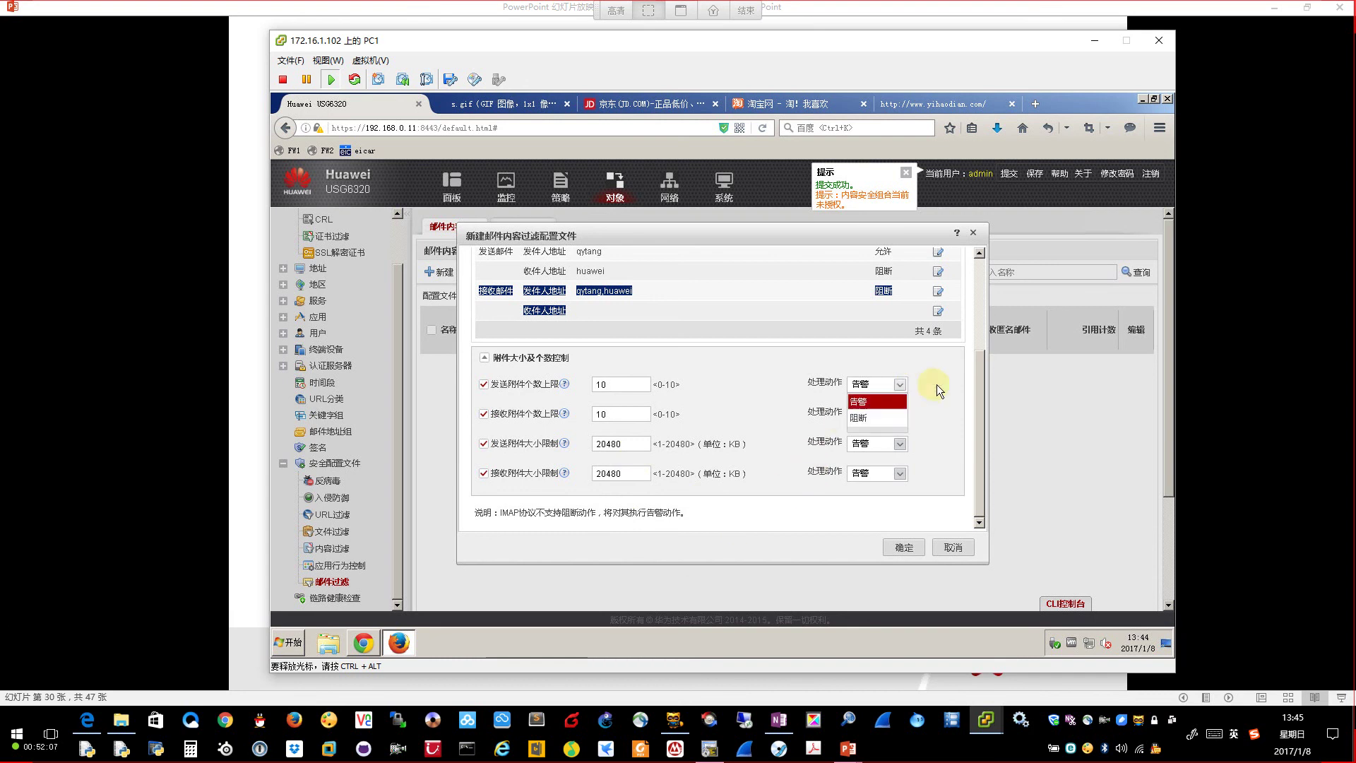
click(903, 411)
click(906, 414)
click(892, 445)
click(901, 445)
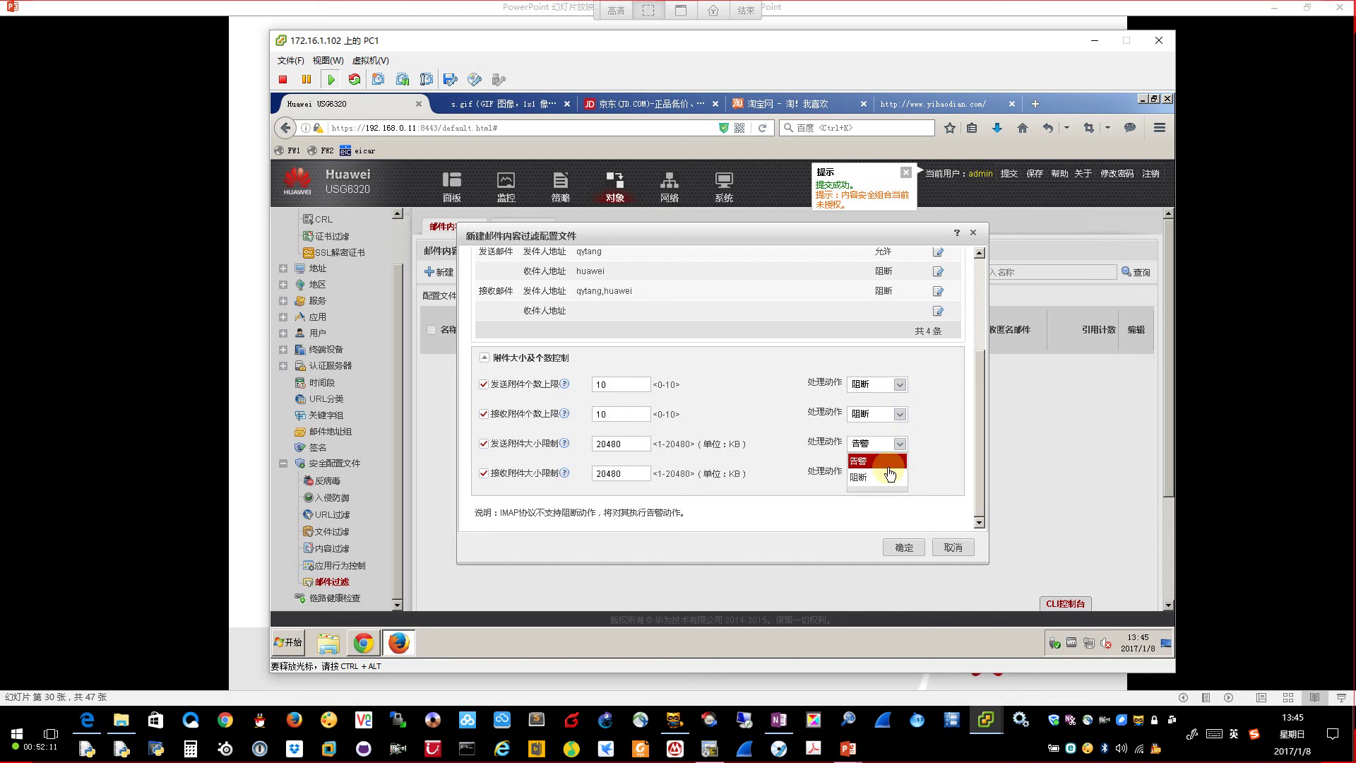
click(869, 477)
click(900, 473)
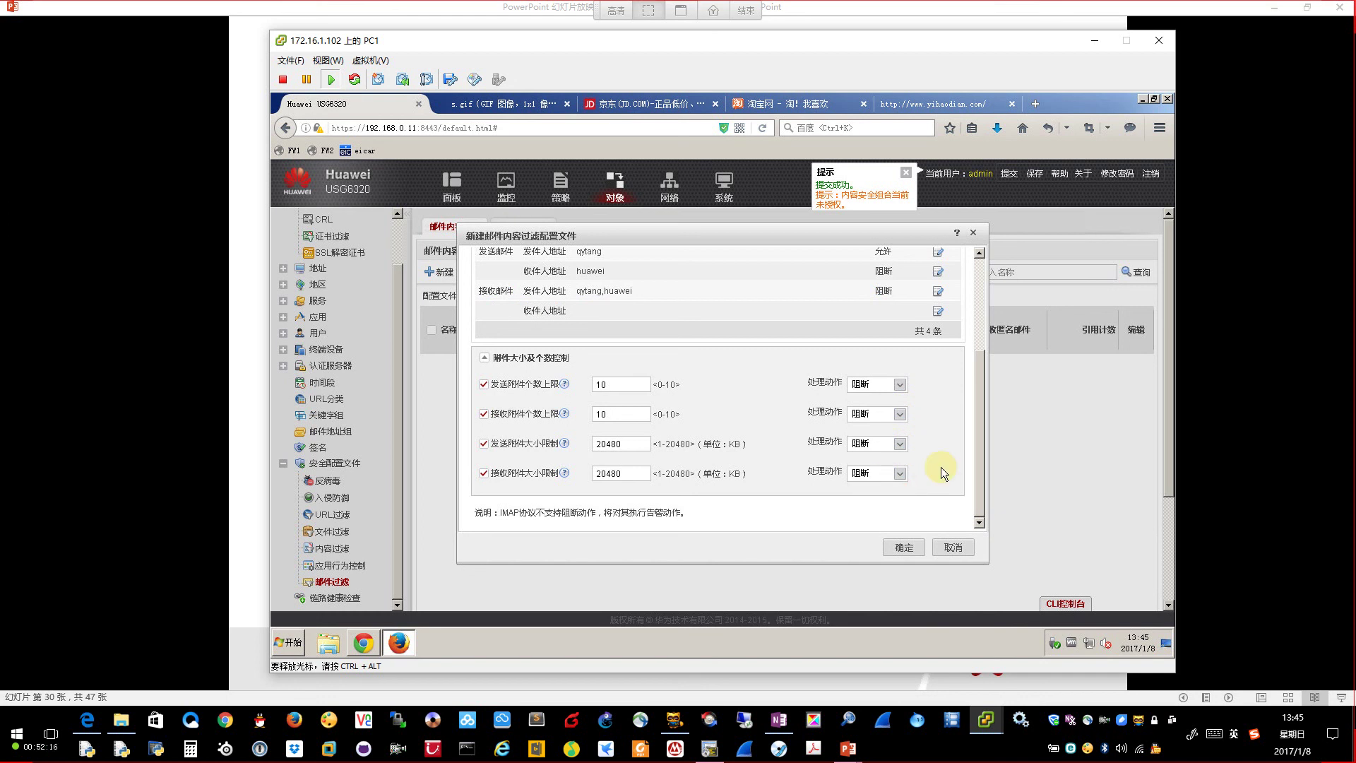
Step: Check the anonymous mail, address group and attachment settings and save the qytang_policy profile
scroll(941, 467, up, 3)
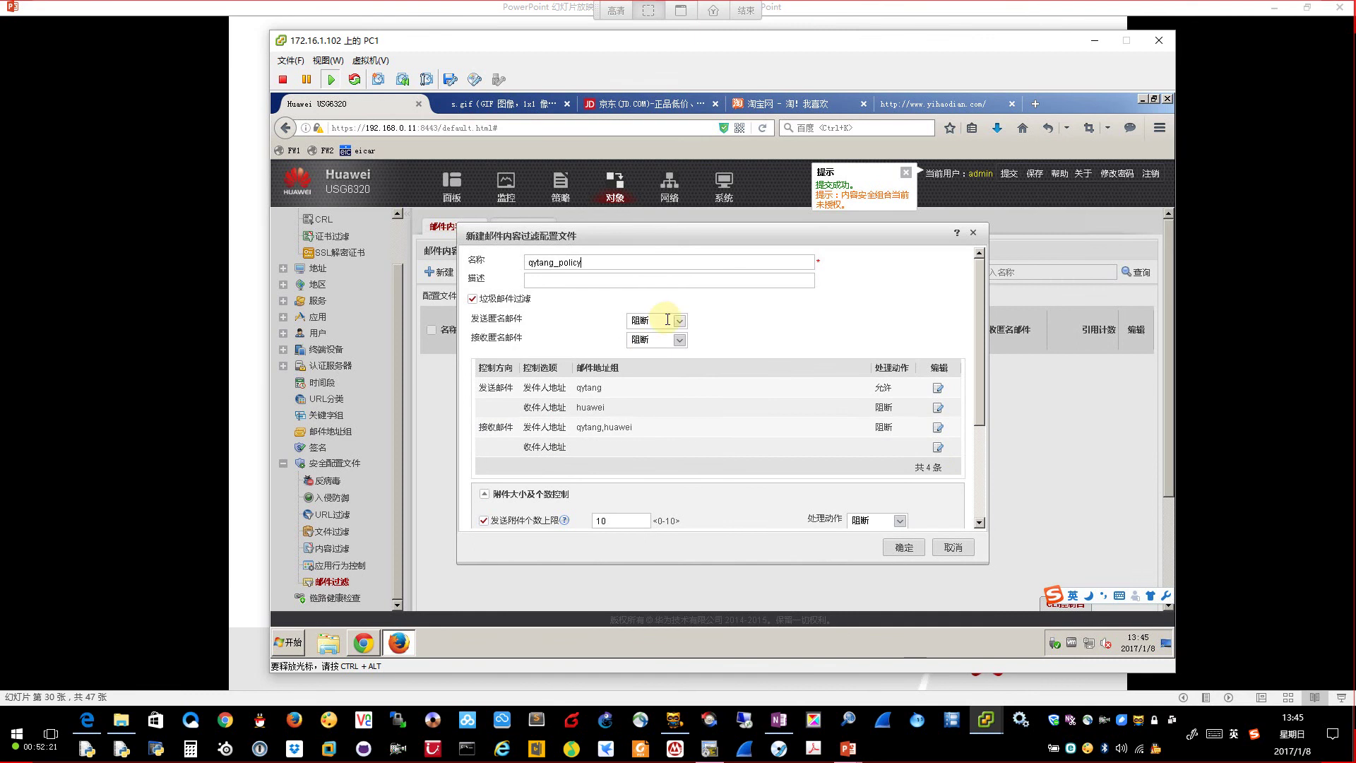
scroll(645, 433, down, 2)
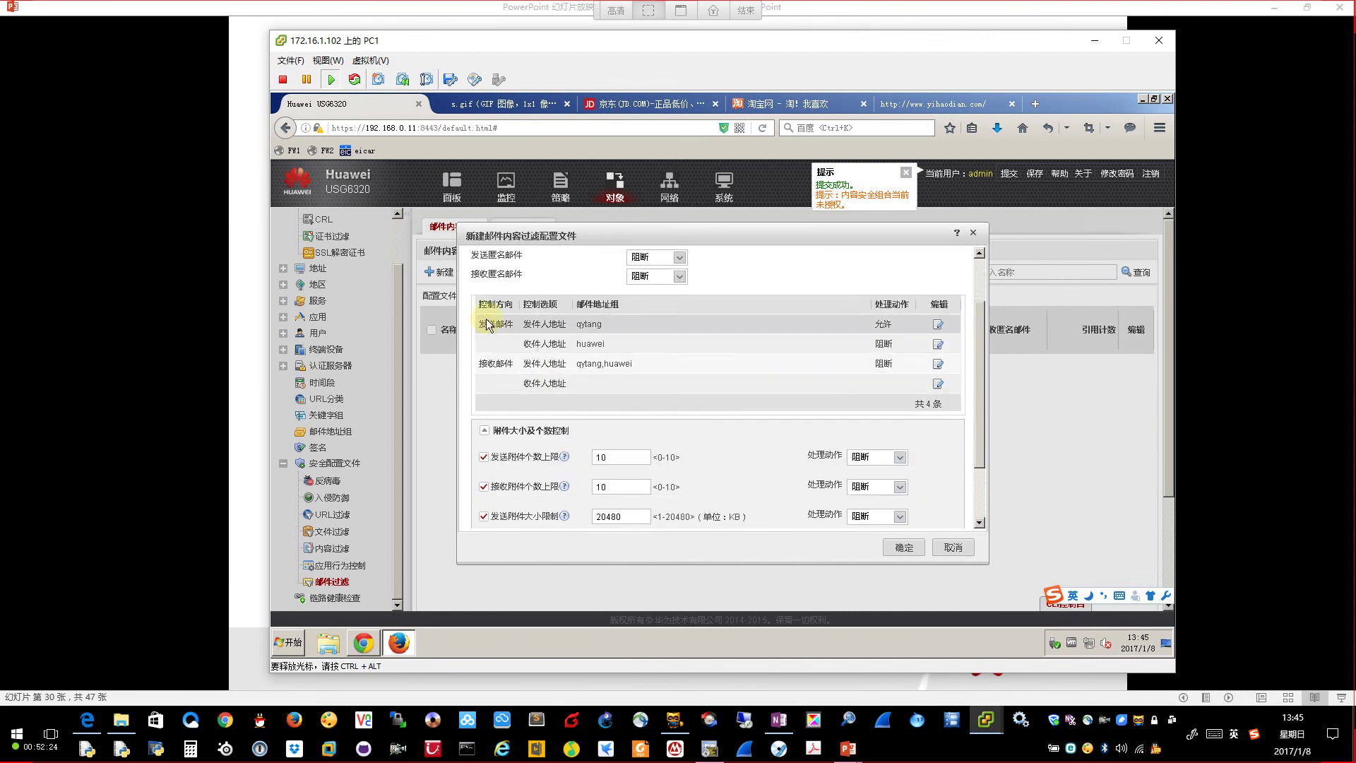
drag(481, 327, 627, 345)
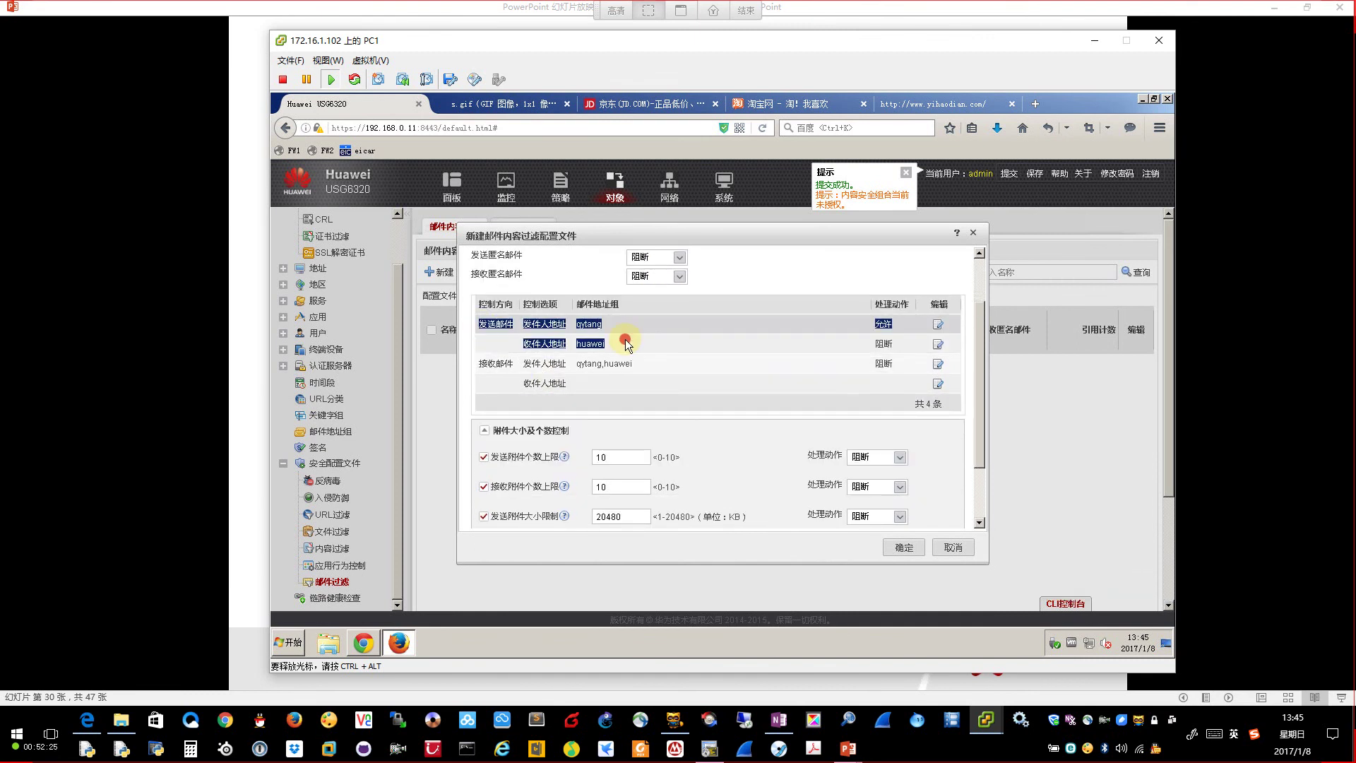
drag(486, 362, 600, 382)
scroll(605, 476, down, 2)
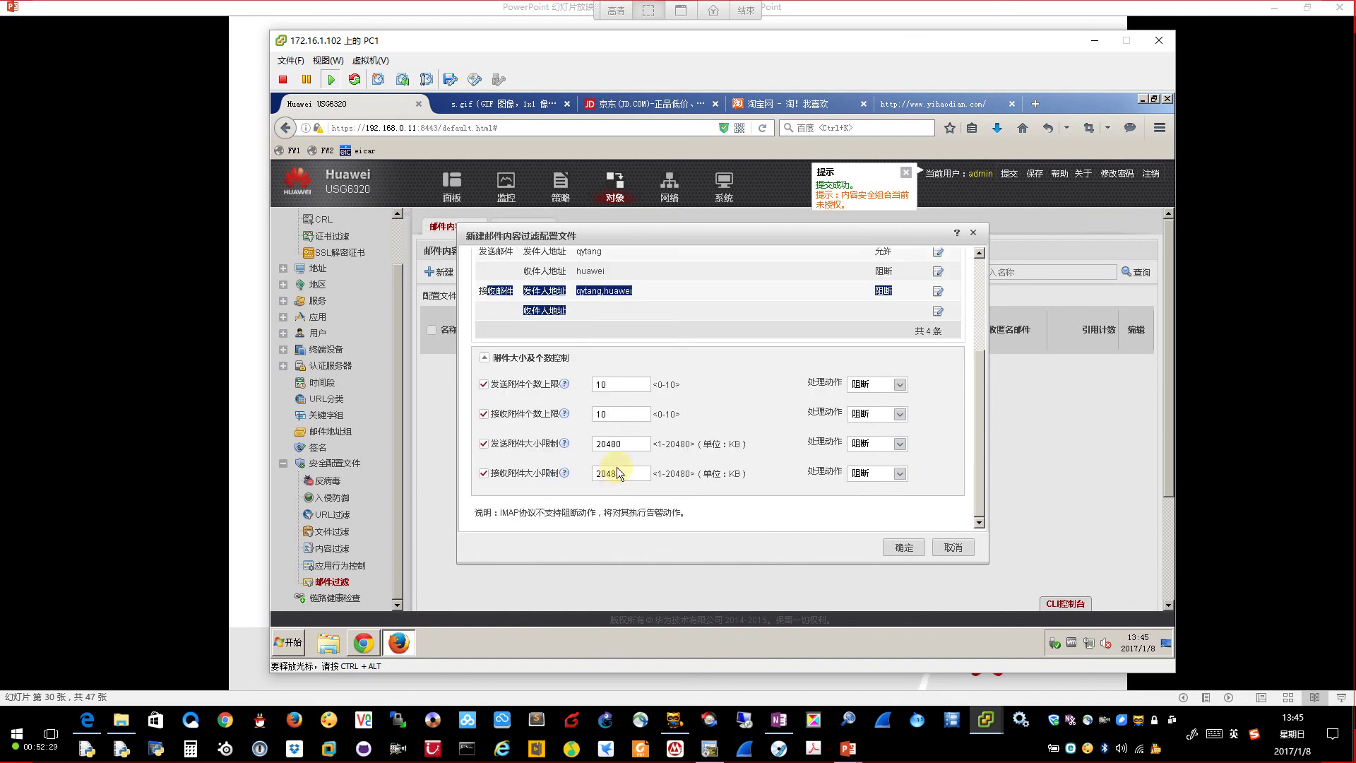
click(901, 547)
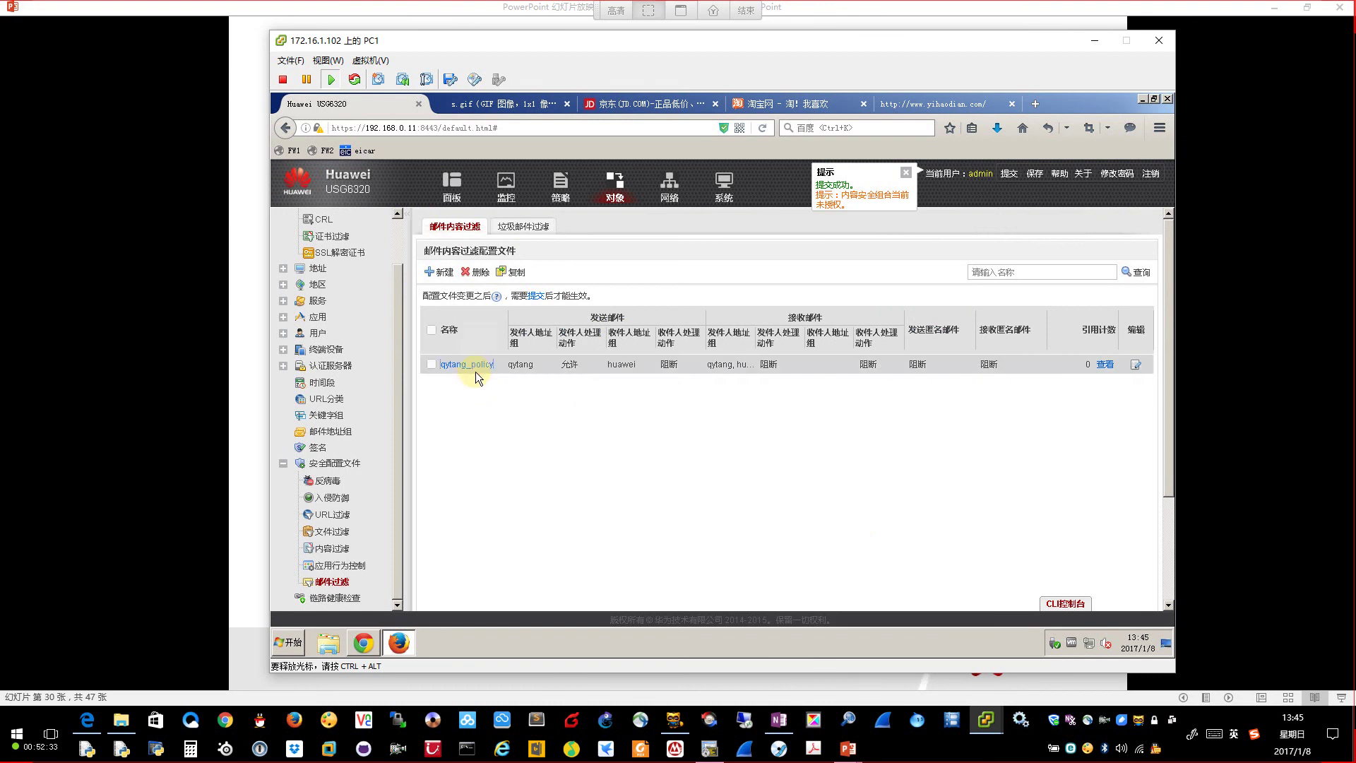
Step: Review the saved qytang_policy profile alongside the spam mail filtering settings it uses
click(476, 371)
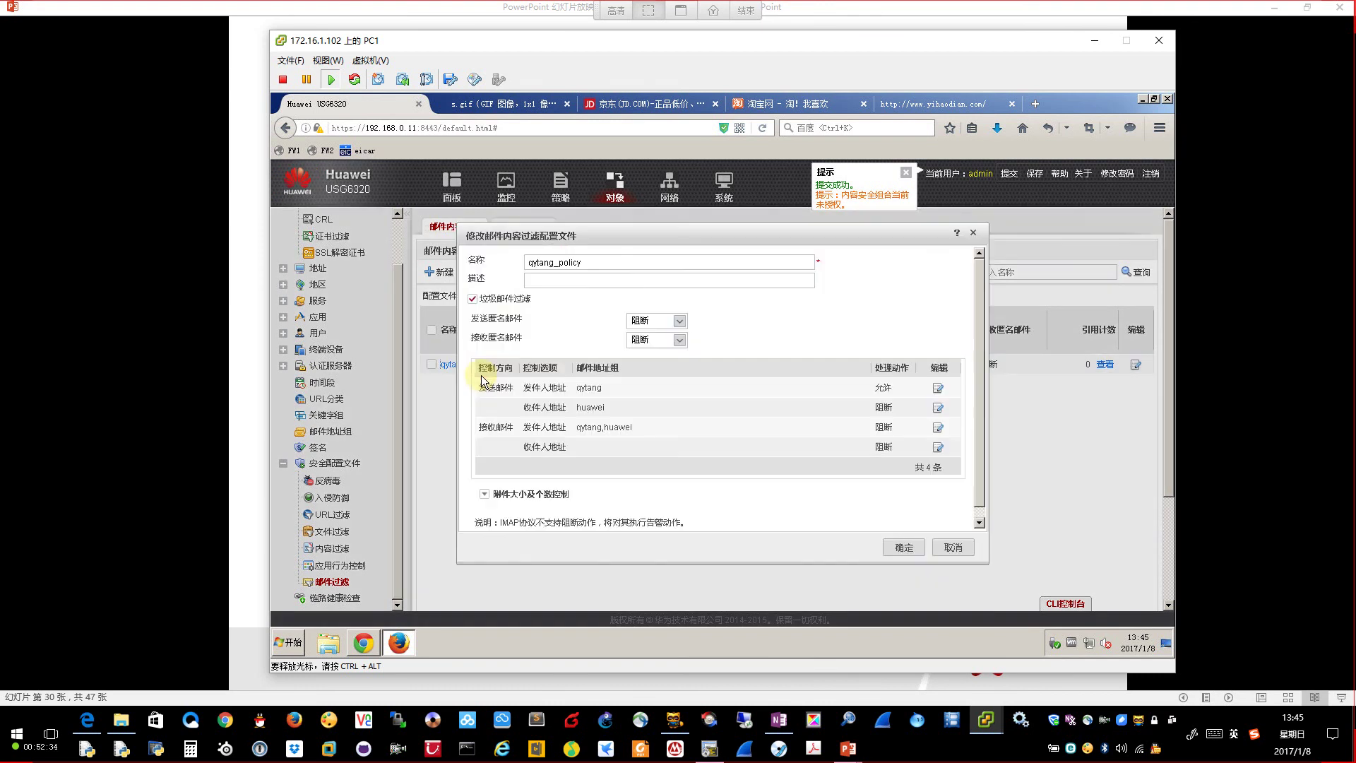
click(907, 549)
click(535, 228)
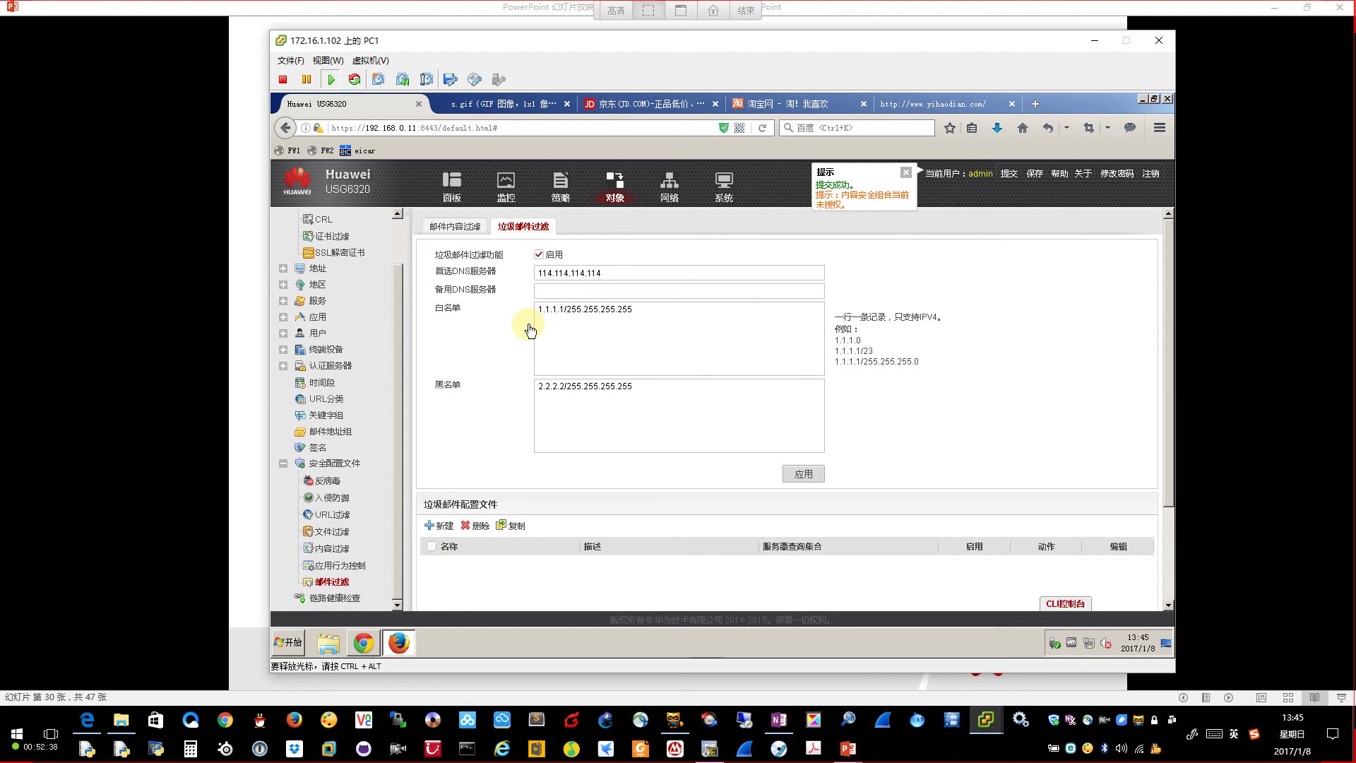
click(469, 230)
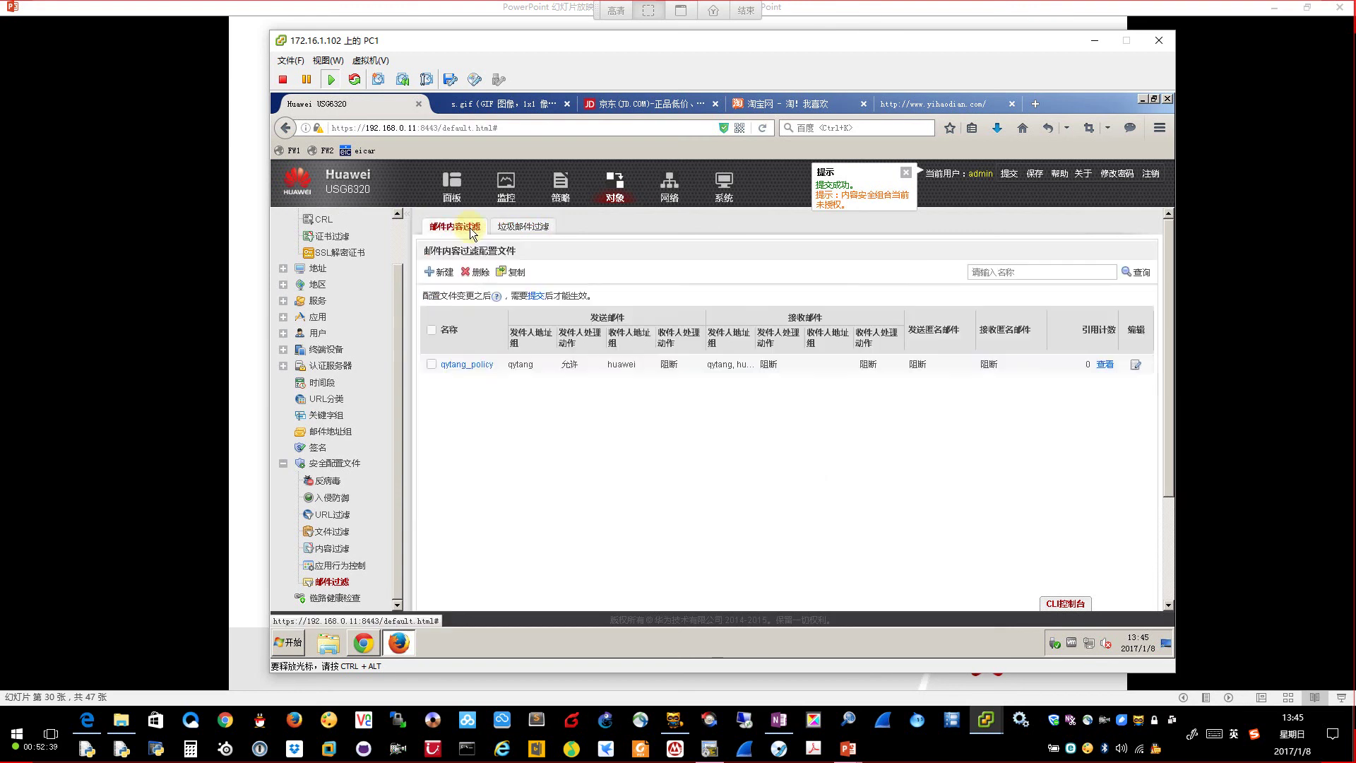
click(475, 369)
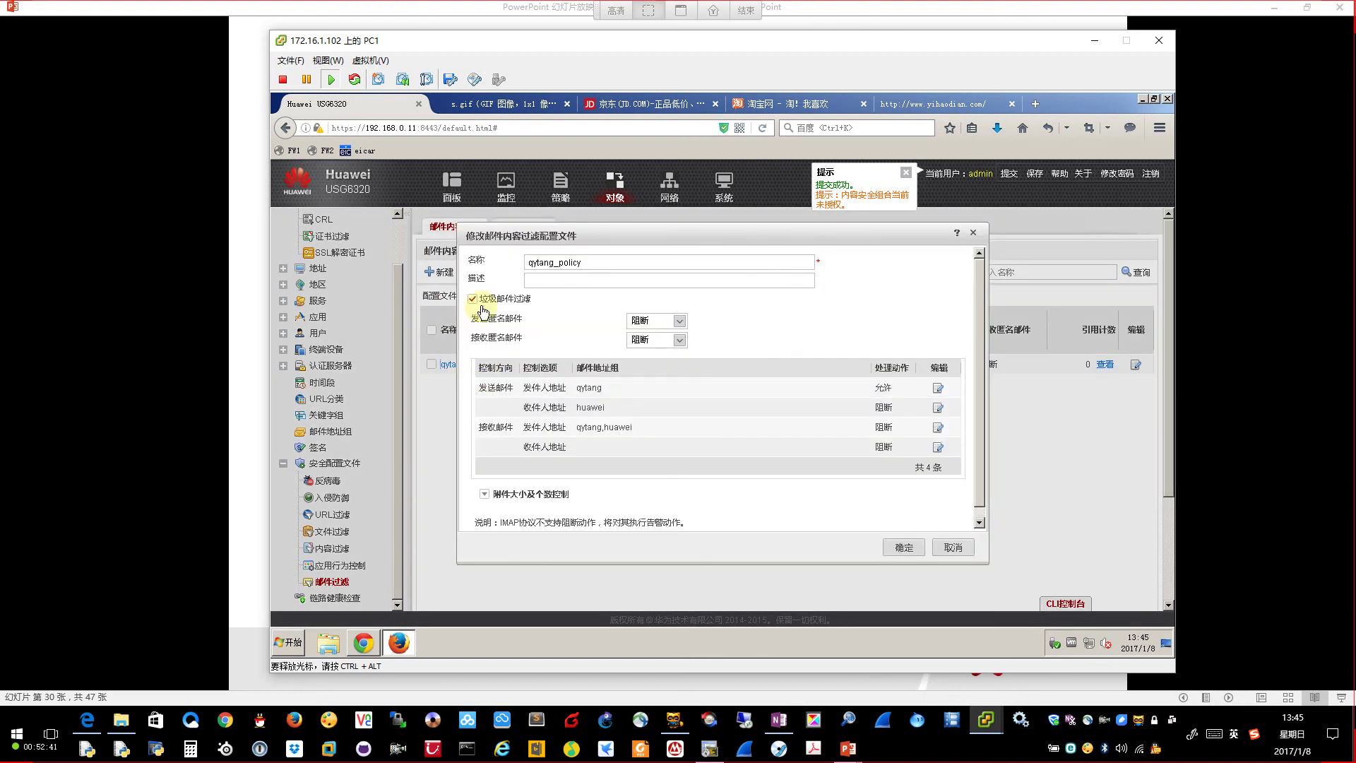
Step: Close the qytang_policy profile and review the DNS server, whitelist and blacklist in the spam mail filtering (垃圾邮件过滤) settings
click(904, 549)
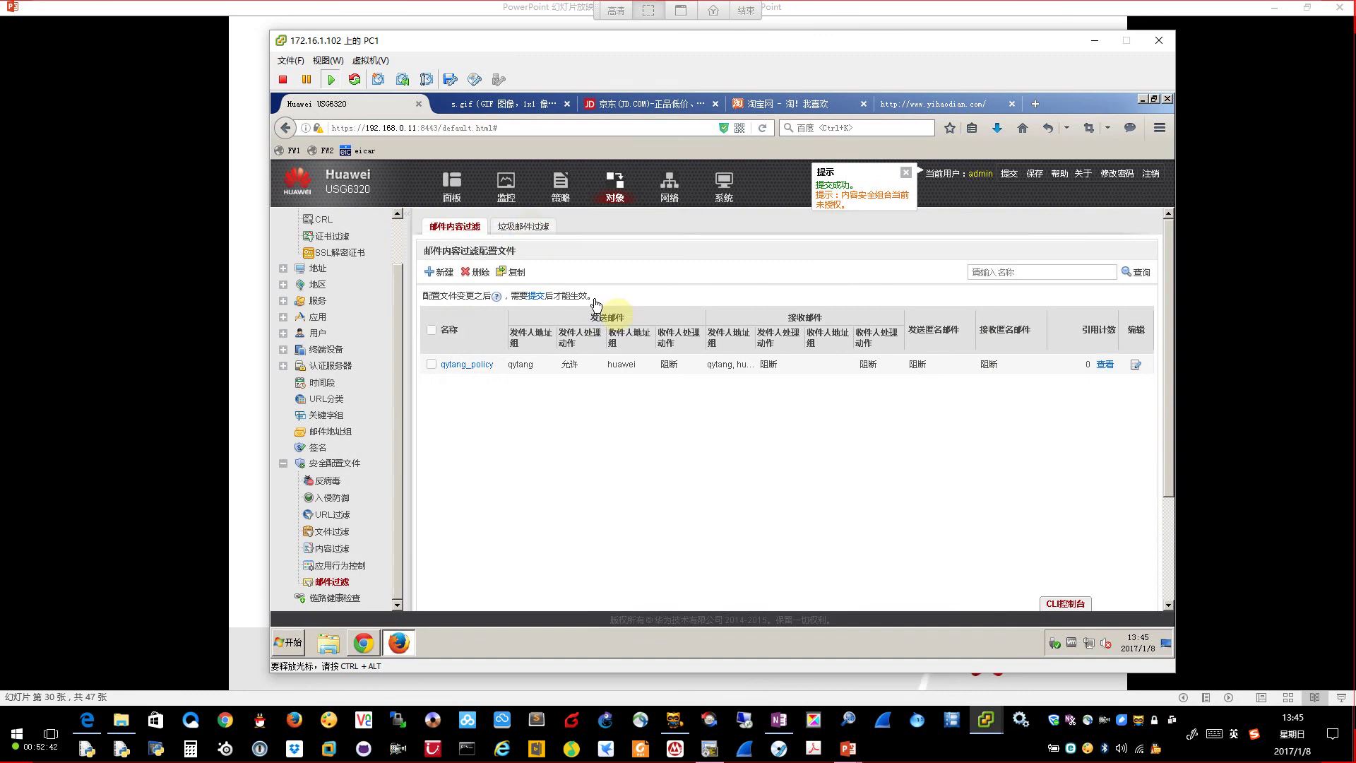
click(531, 232)
drag(601, 272, 517, 269)
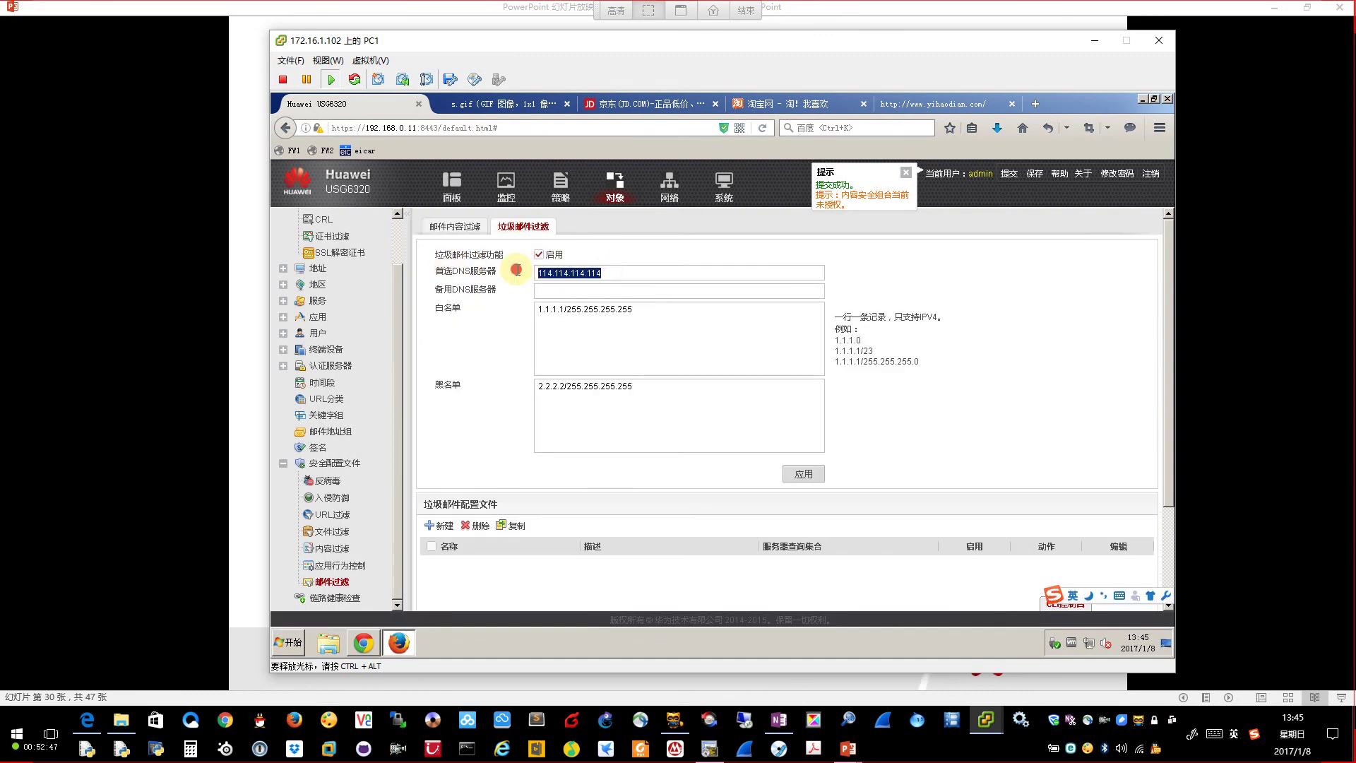
click(634, 319)
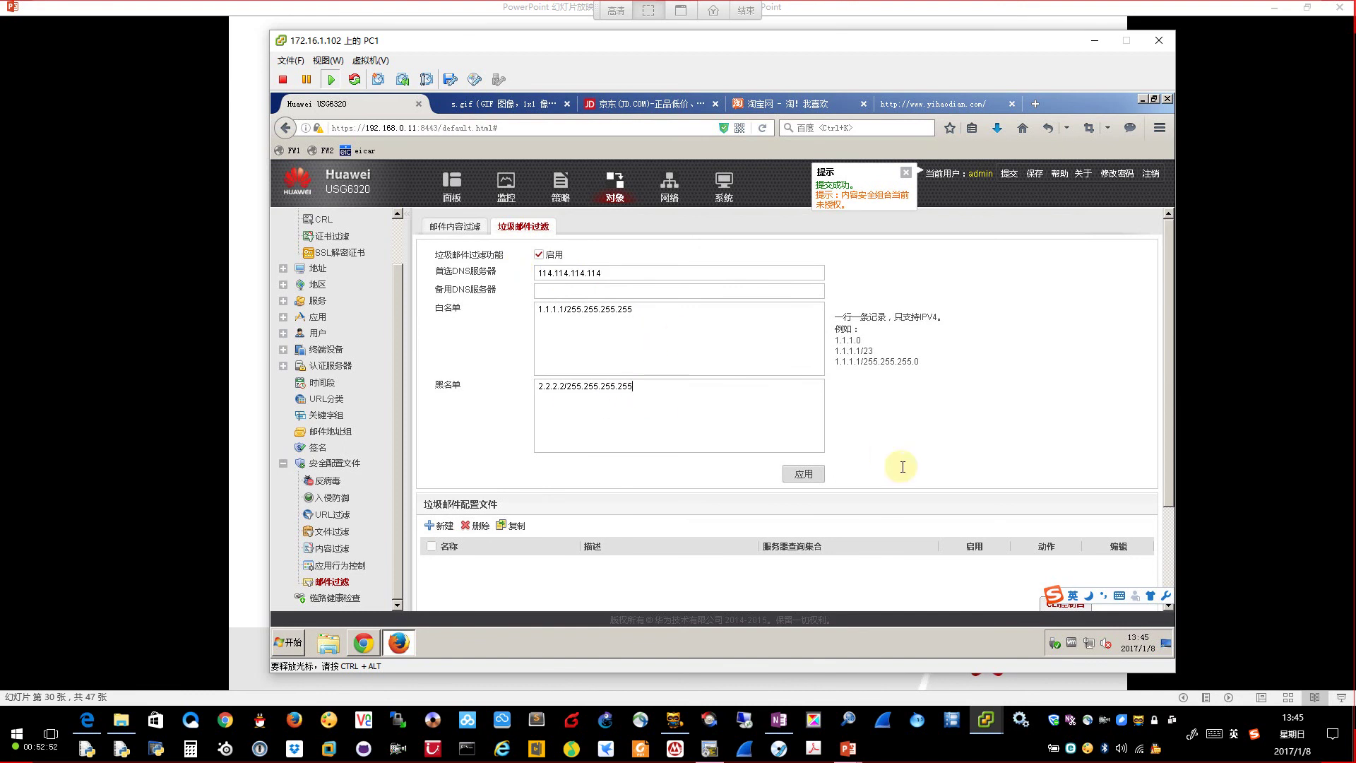
scroll(662, 510, down, 3)
click(439, 406)
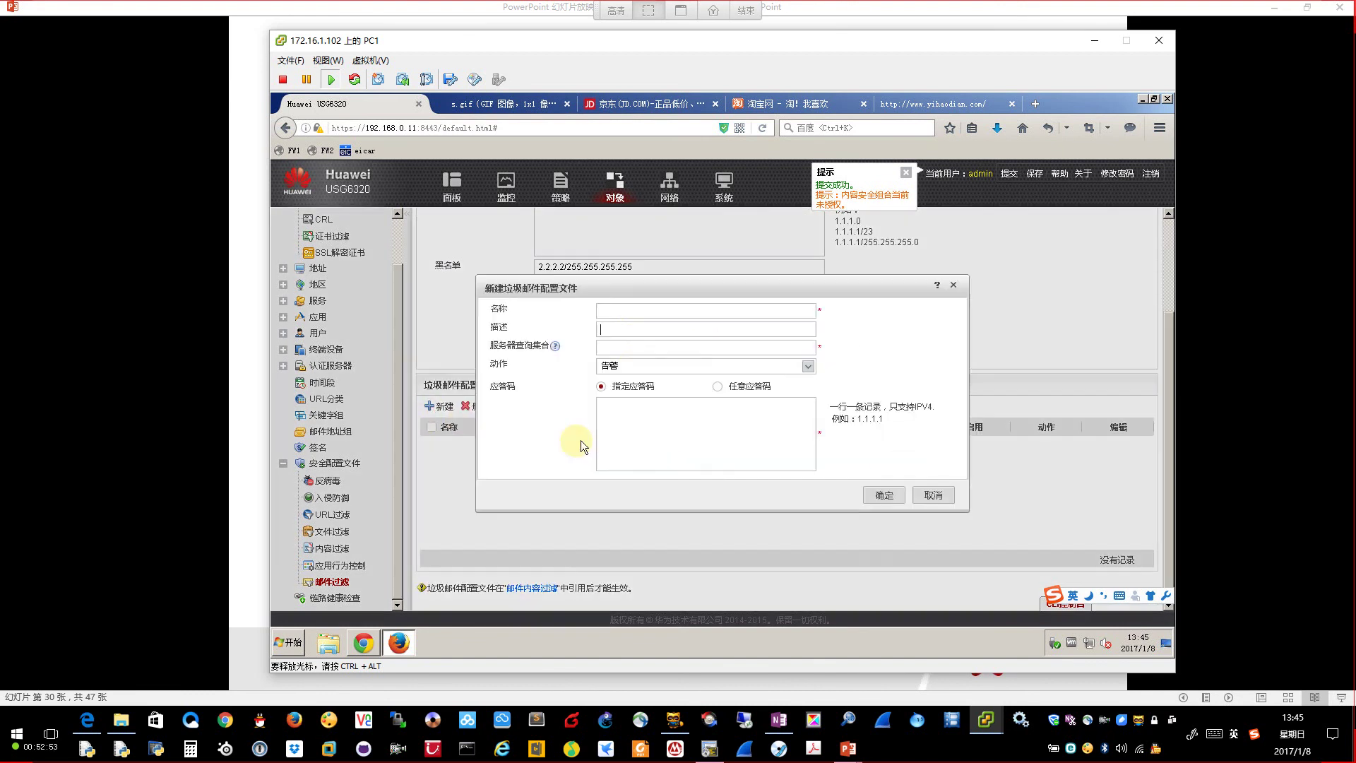
click(633, 346)
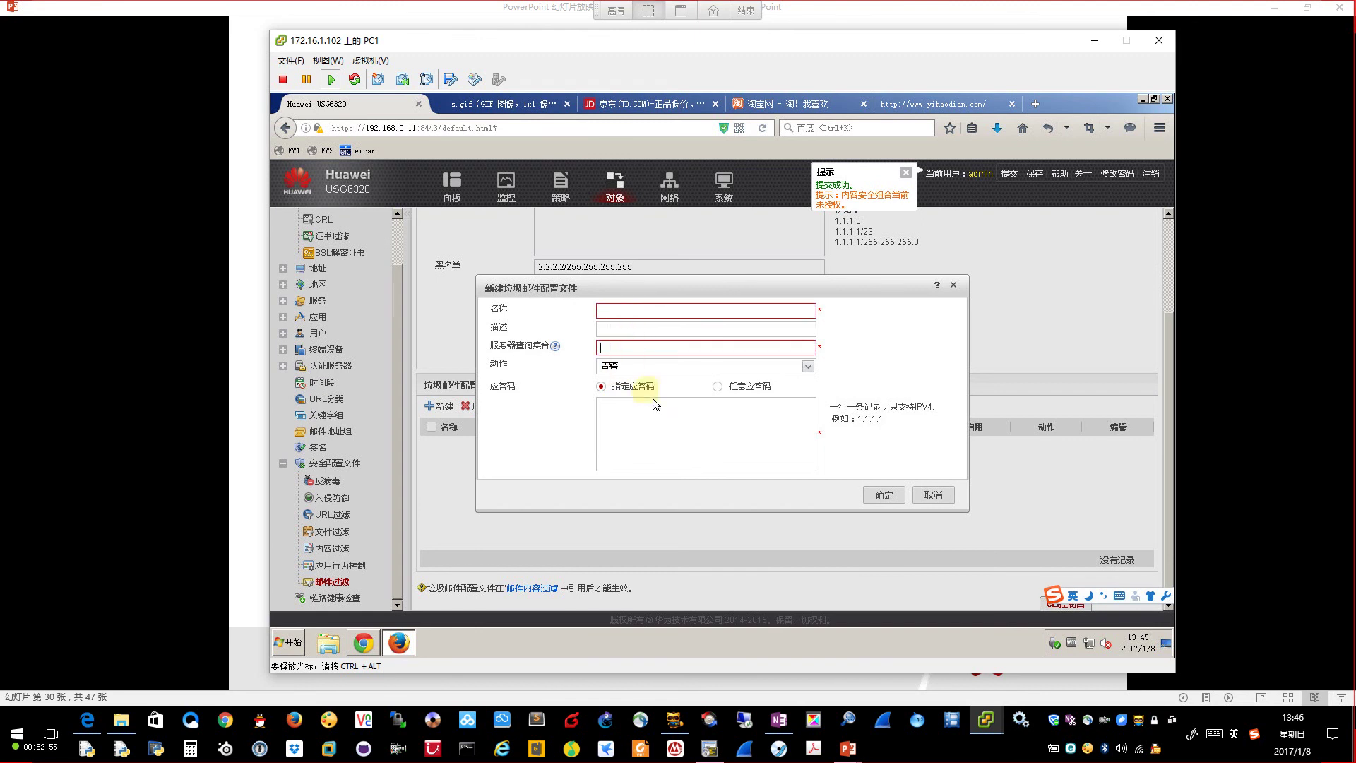
click(944, 494)
Step: Switch to the PowerPoint slide show and read the slides on configuring the RBL blacklist and applying spam mail filtering
mouse_move(848, 748)
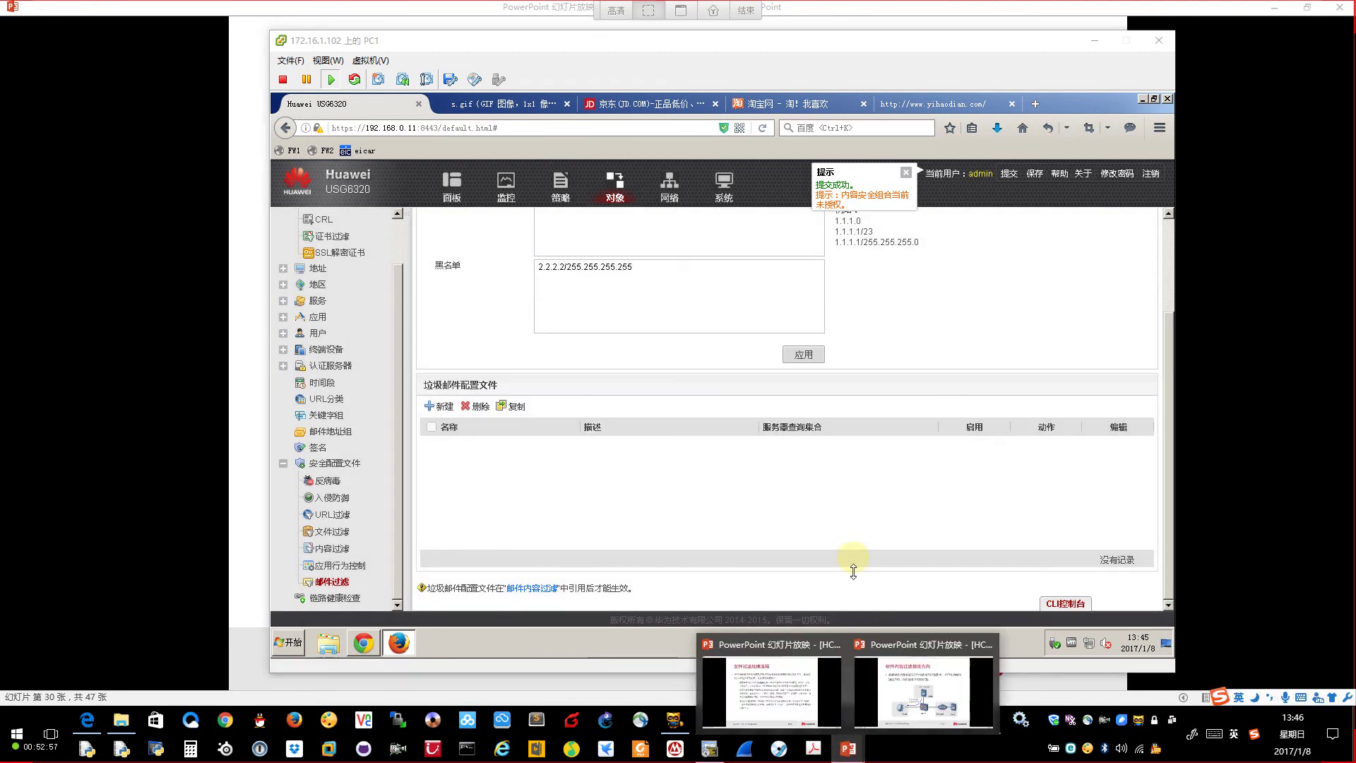
click(928, 688)
click(895, 549)
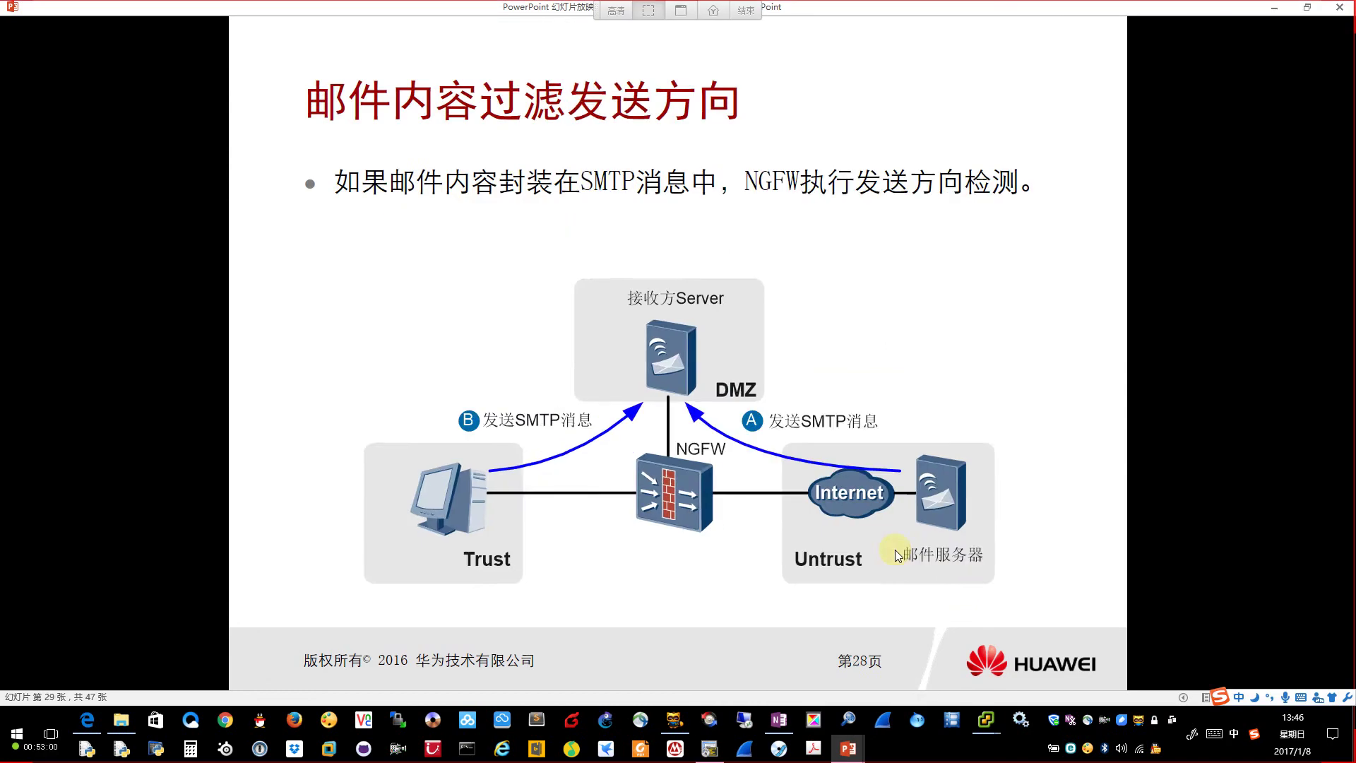
click(895, 553)
click(894, 555)
click(893, 555)
click(894, 555)
click(894, 555)
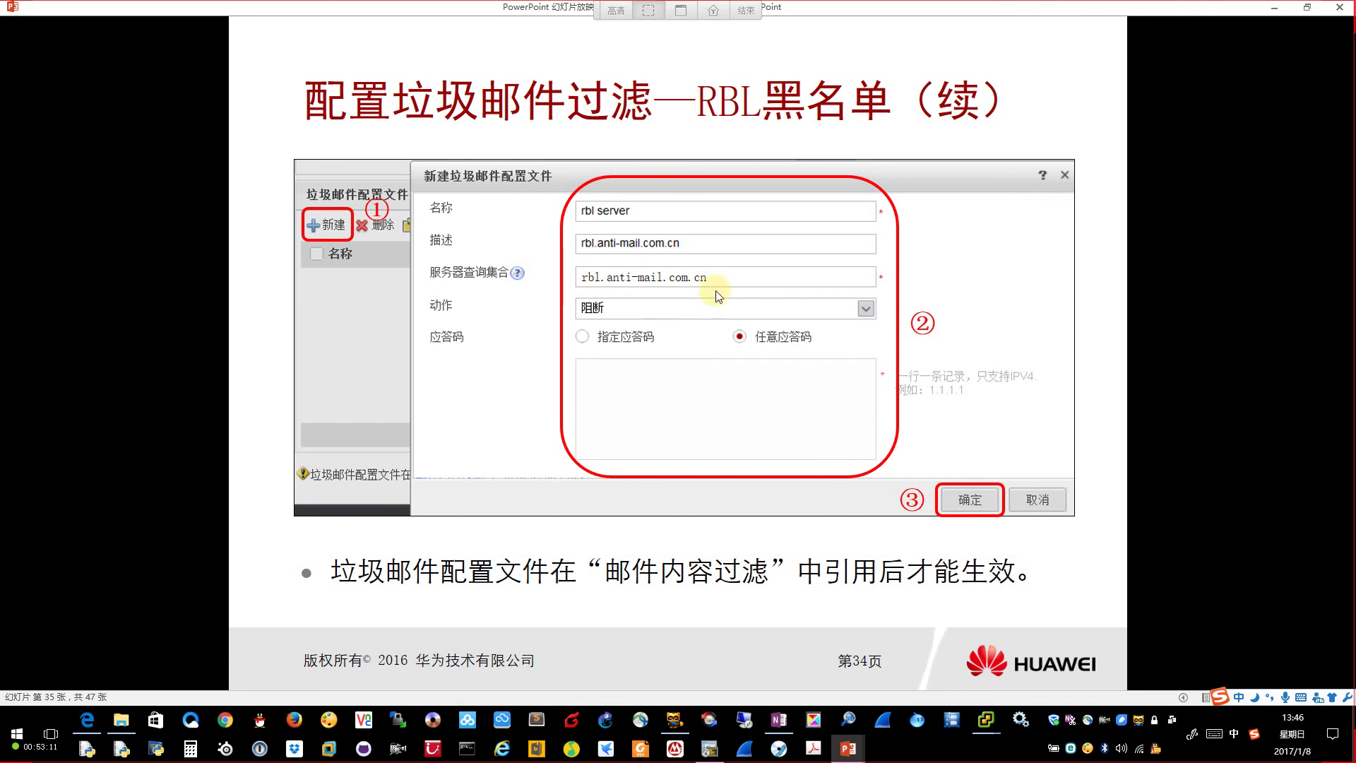
click(1118, 514)
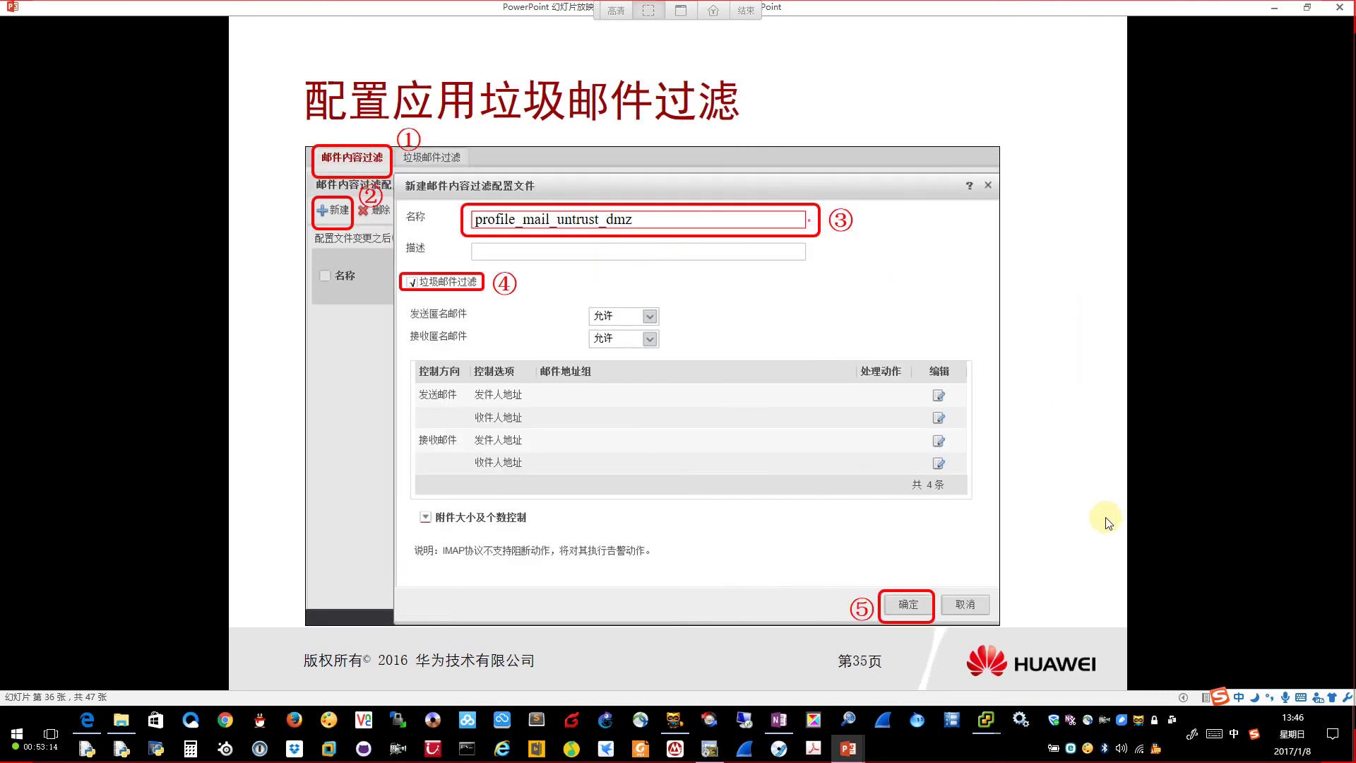
click(1107, 523)
key(Escape)
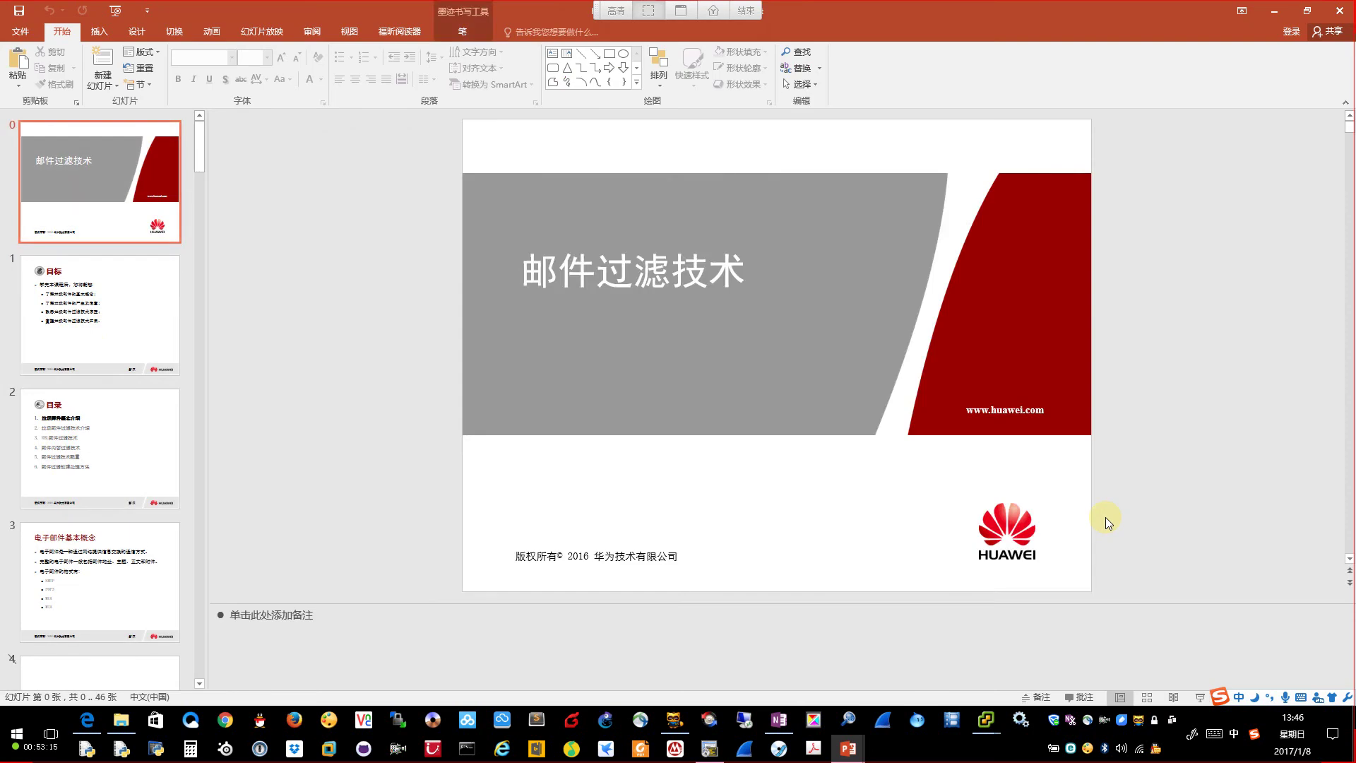
key(Down)
key(Down)
key(Up)
key(Up)
key(Down)
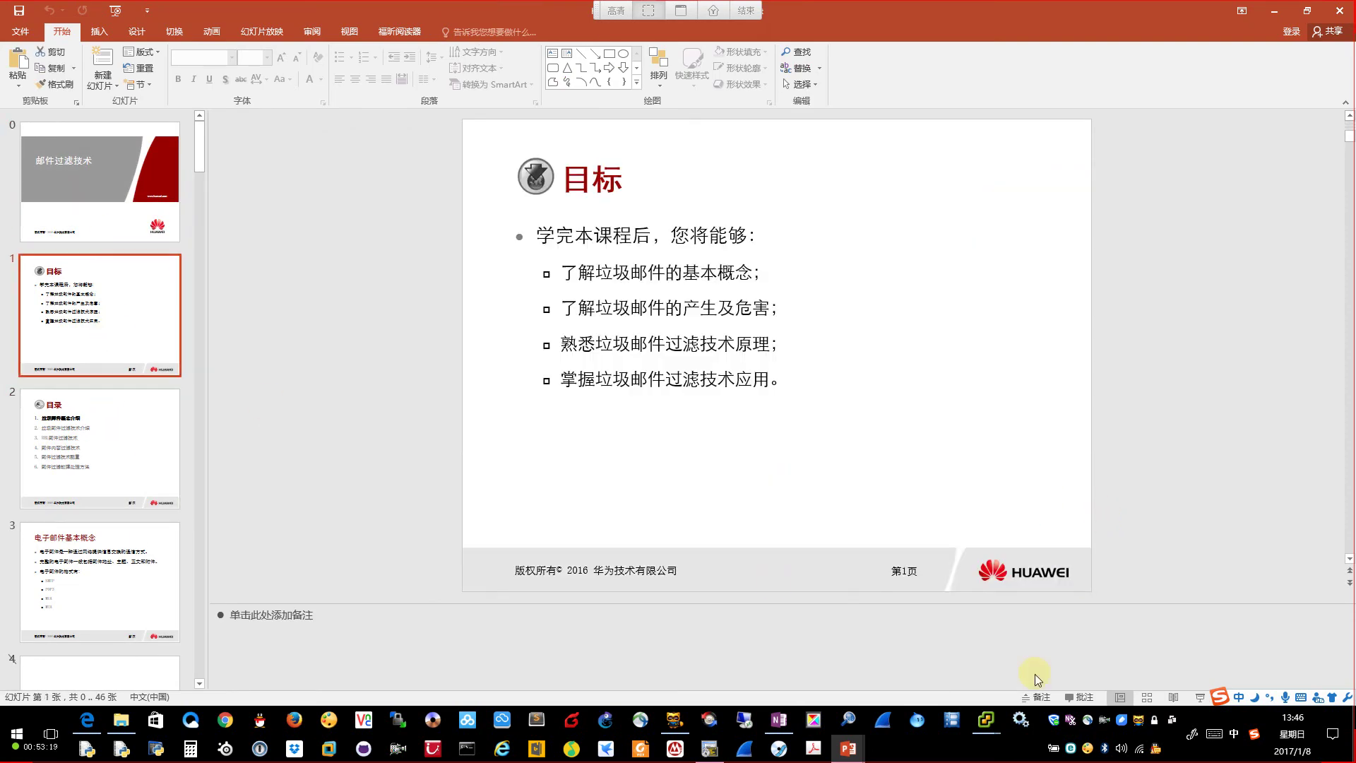
Step: Switch back to the PC1 virtual machine, apply the spam mail filtering settings and submit the firewall configuration
click(988, 721)
click(1063, 662)
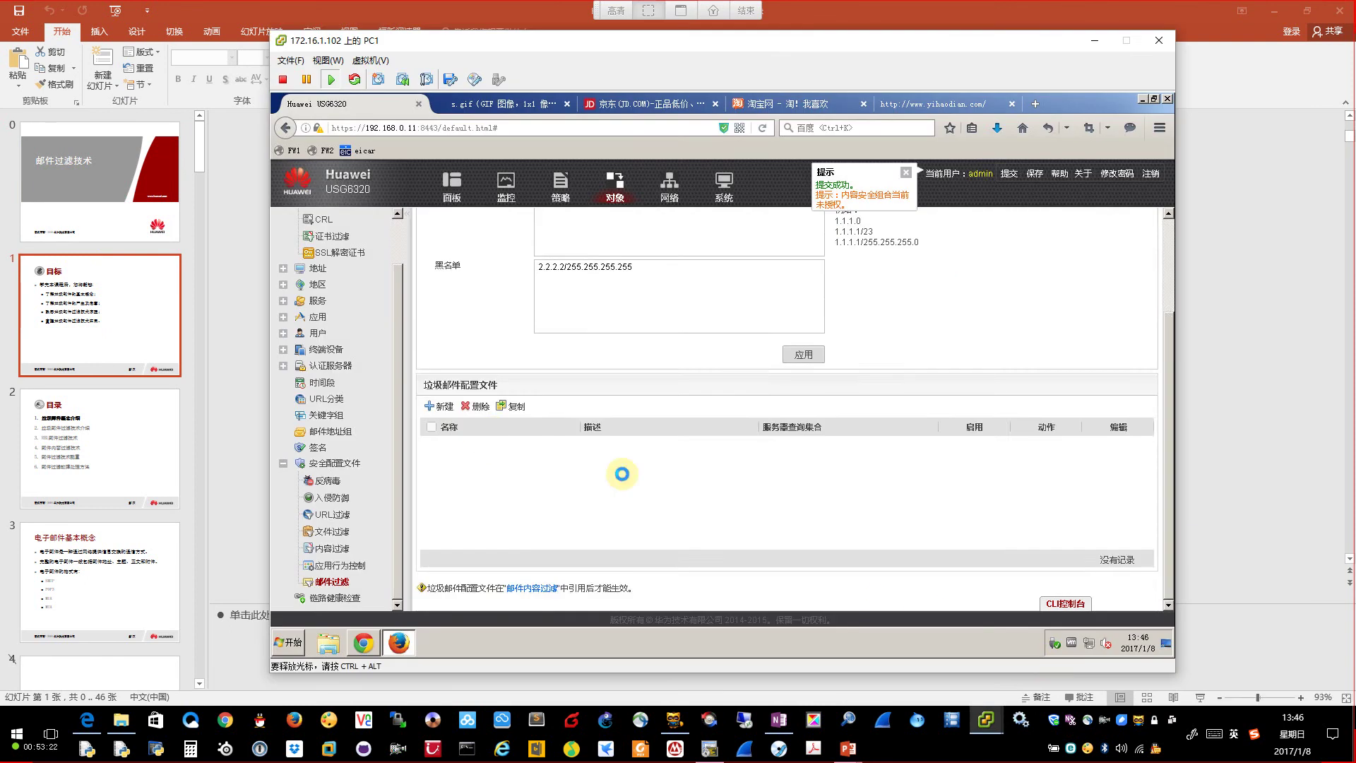
scroll(621, 474, up, 2)
scroll(944, 435, down, 2)
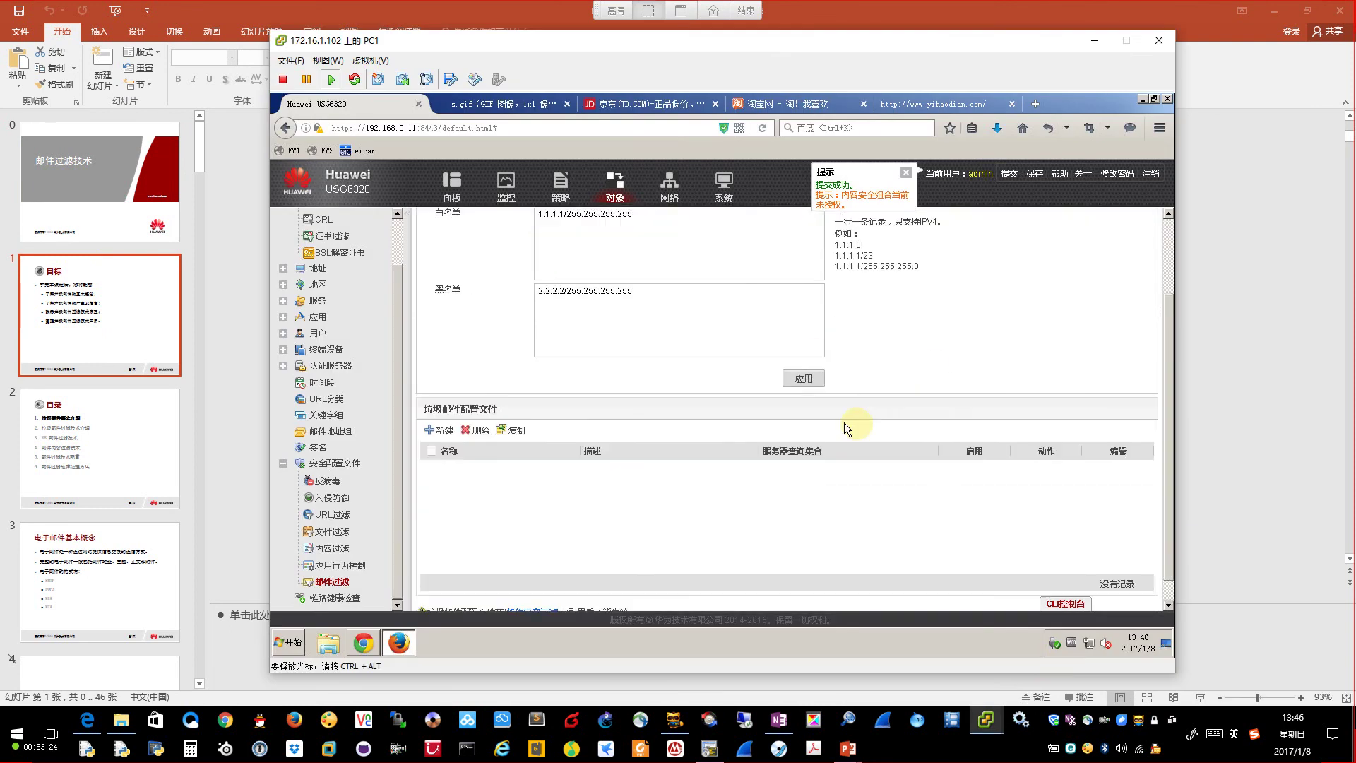
click(805, 381)
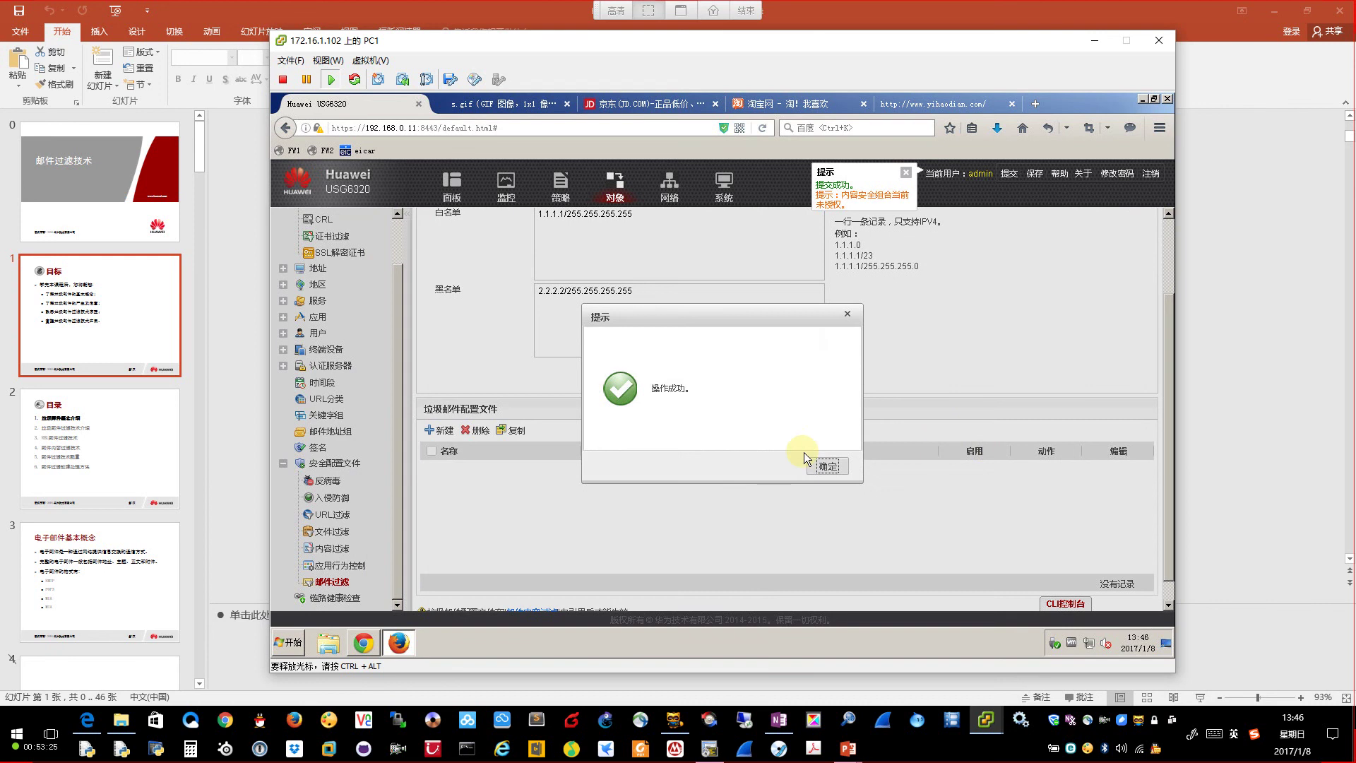
click(824, 468)
scroll(989, 318, up, 2)
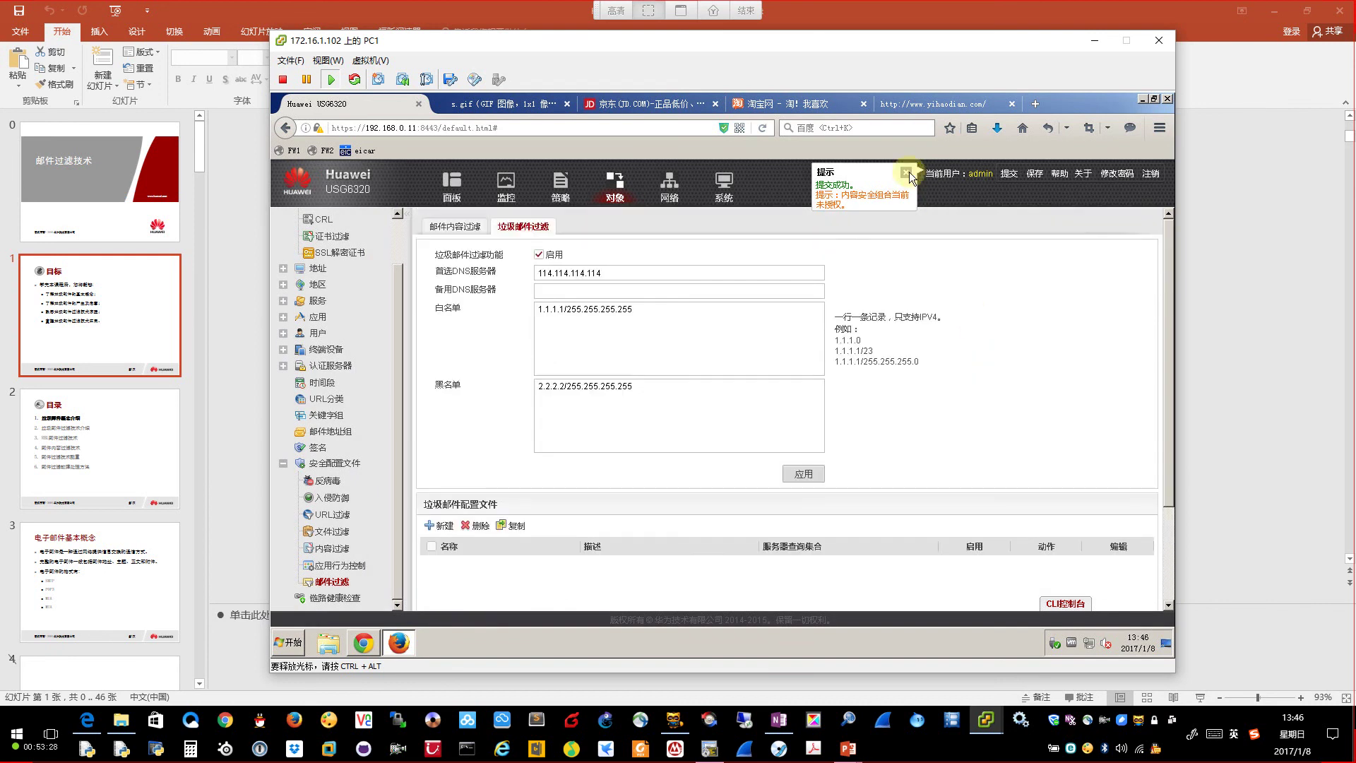
click(1008, 173)
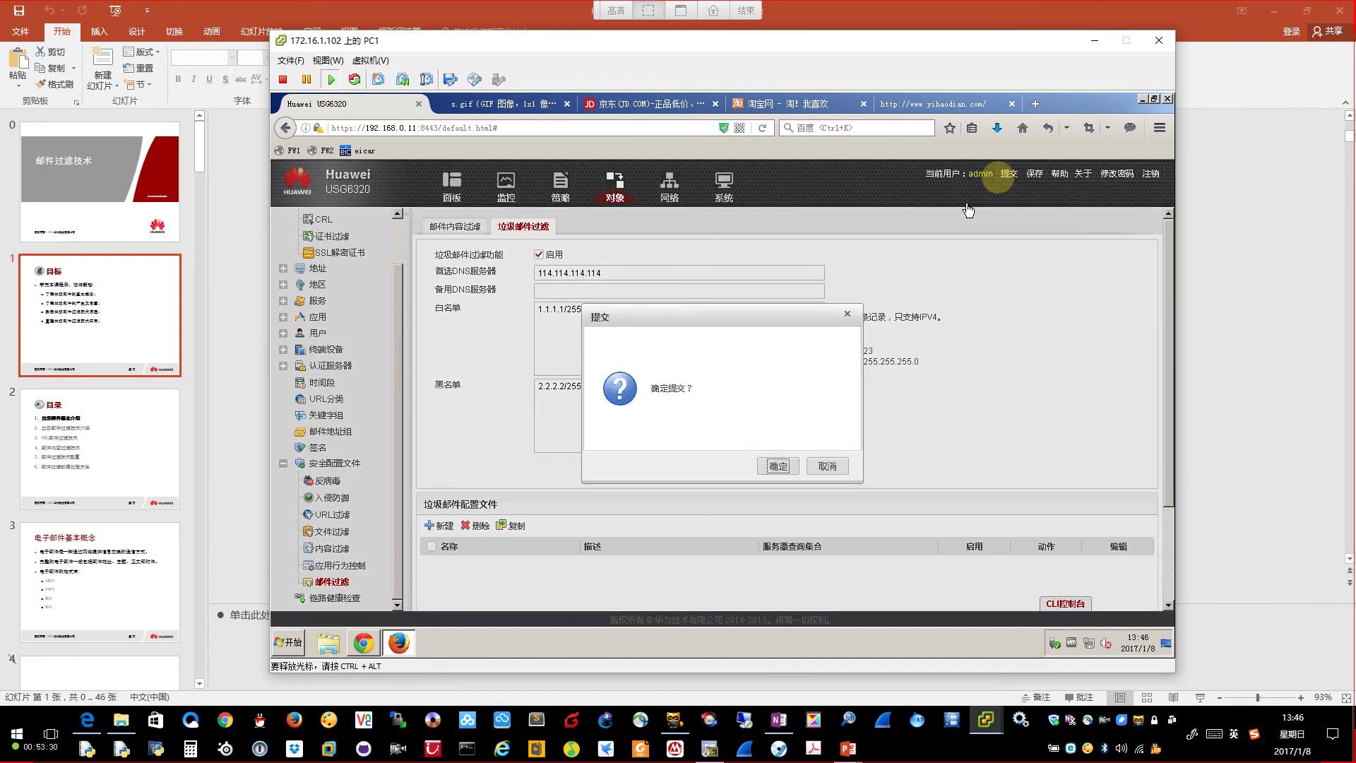
click(781, 465)
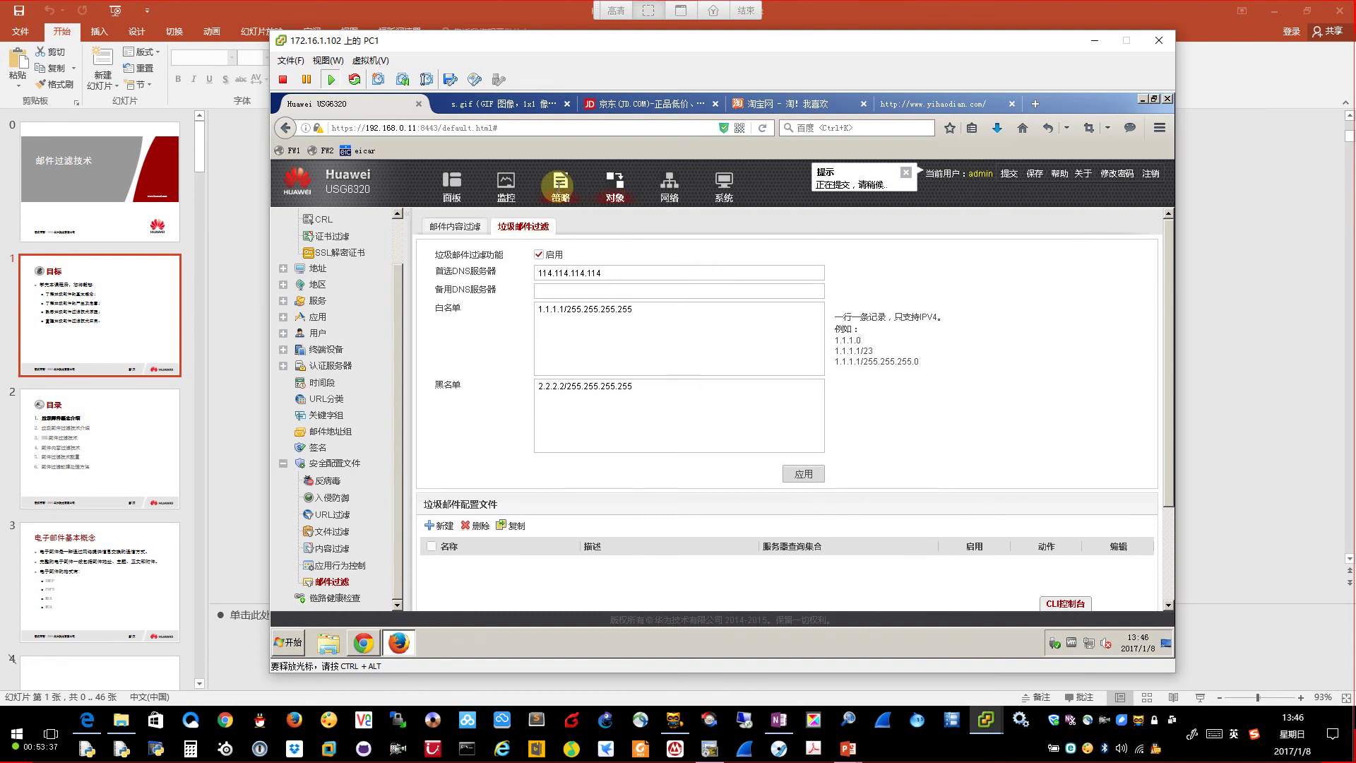
Step: Assign qytang_policy as the mail filtering (邮件过滤) profile of the PERMIT_ALL security policy and save the policy
click(561, 185)
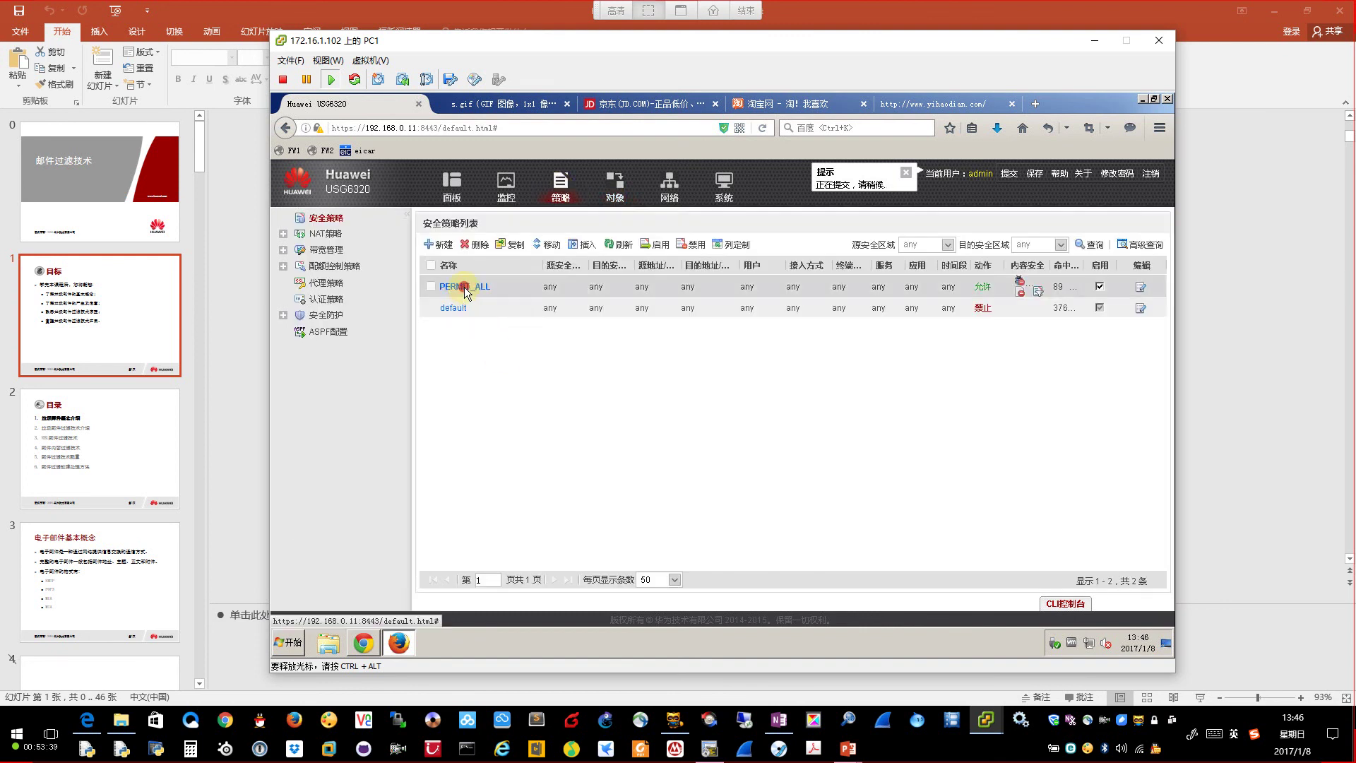
double_click(464, 286)
scroll(825, 476, down, 5)
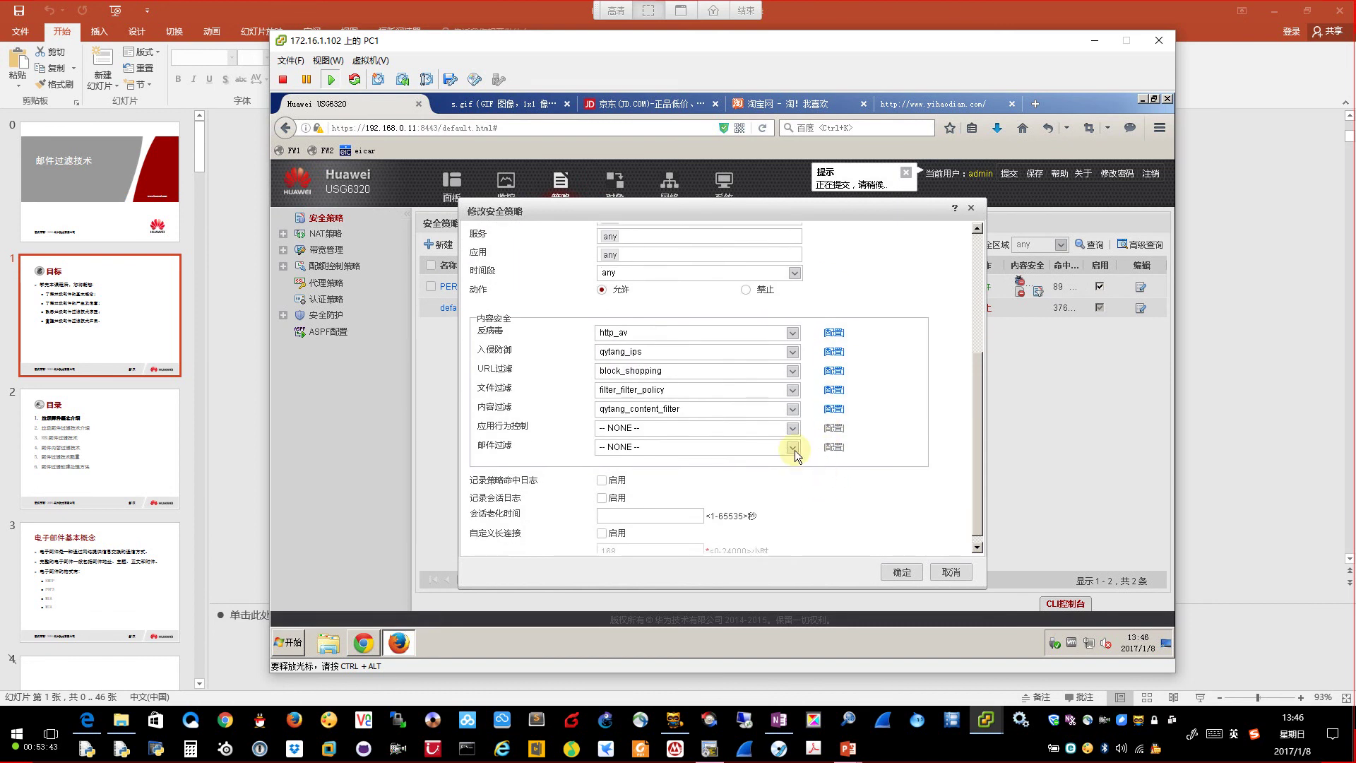
click(793, 448)
click(735, 500)
click(901, 571)
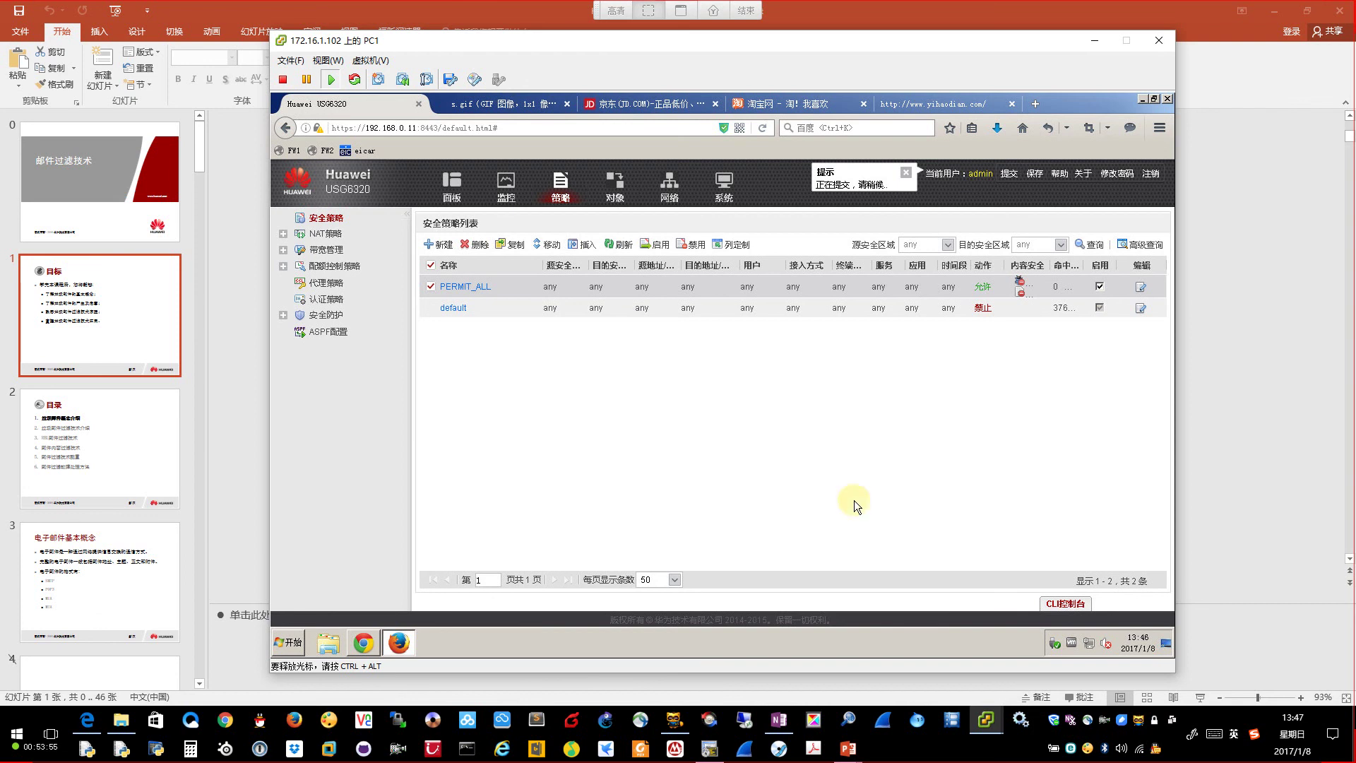
Step: Try to submit the firewall configuration again after editing the PERMIT_ALL security policy
click(1010, 173)
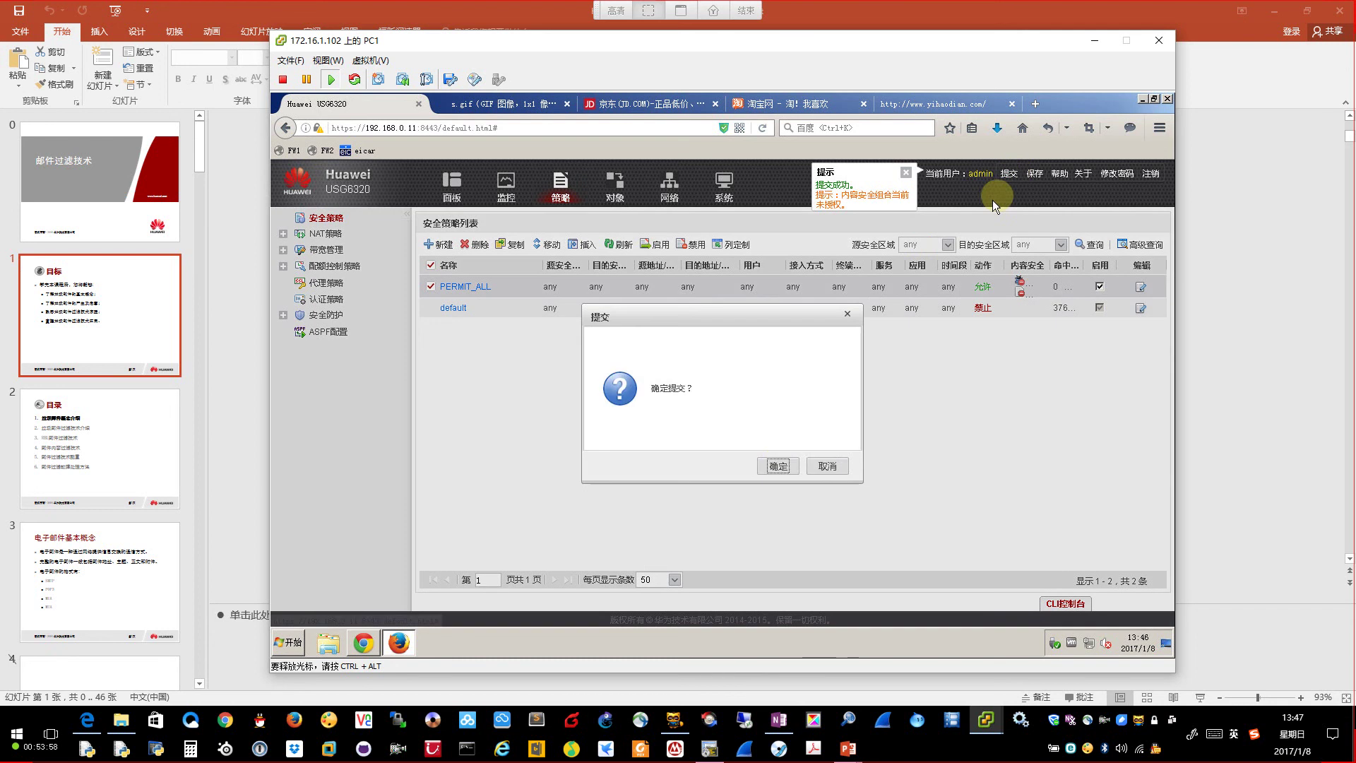
click(779, 467)
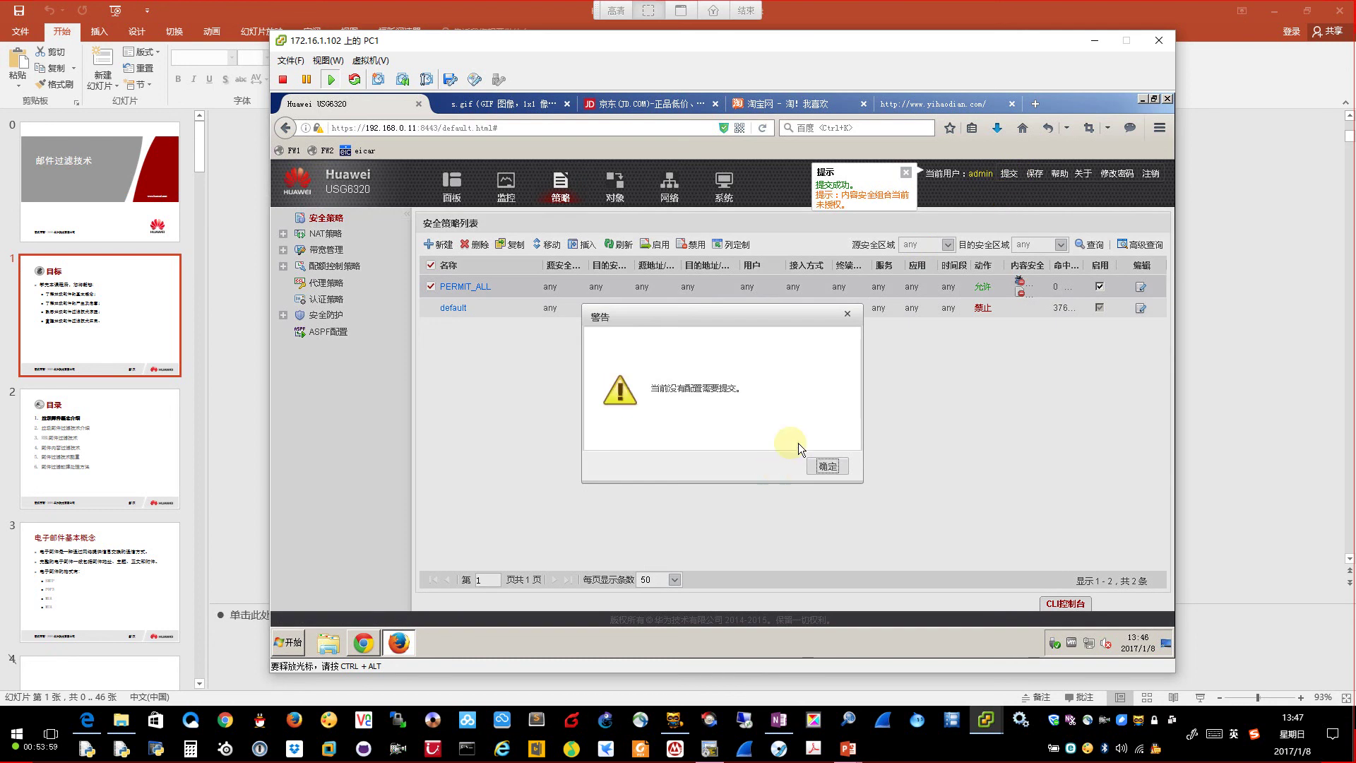
click(828, 467)
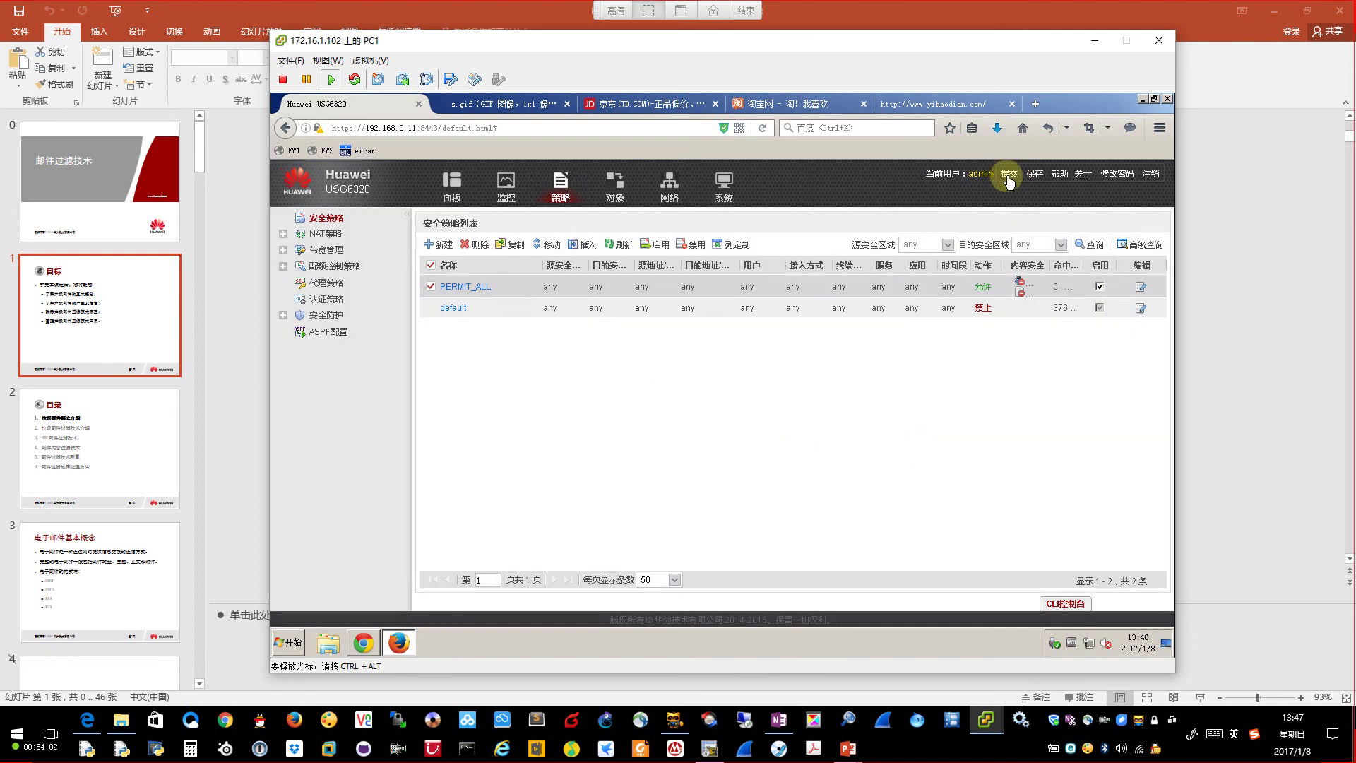
click(1010, 173)
click(779, 466)
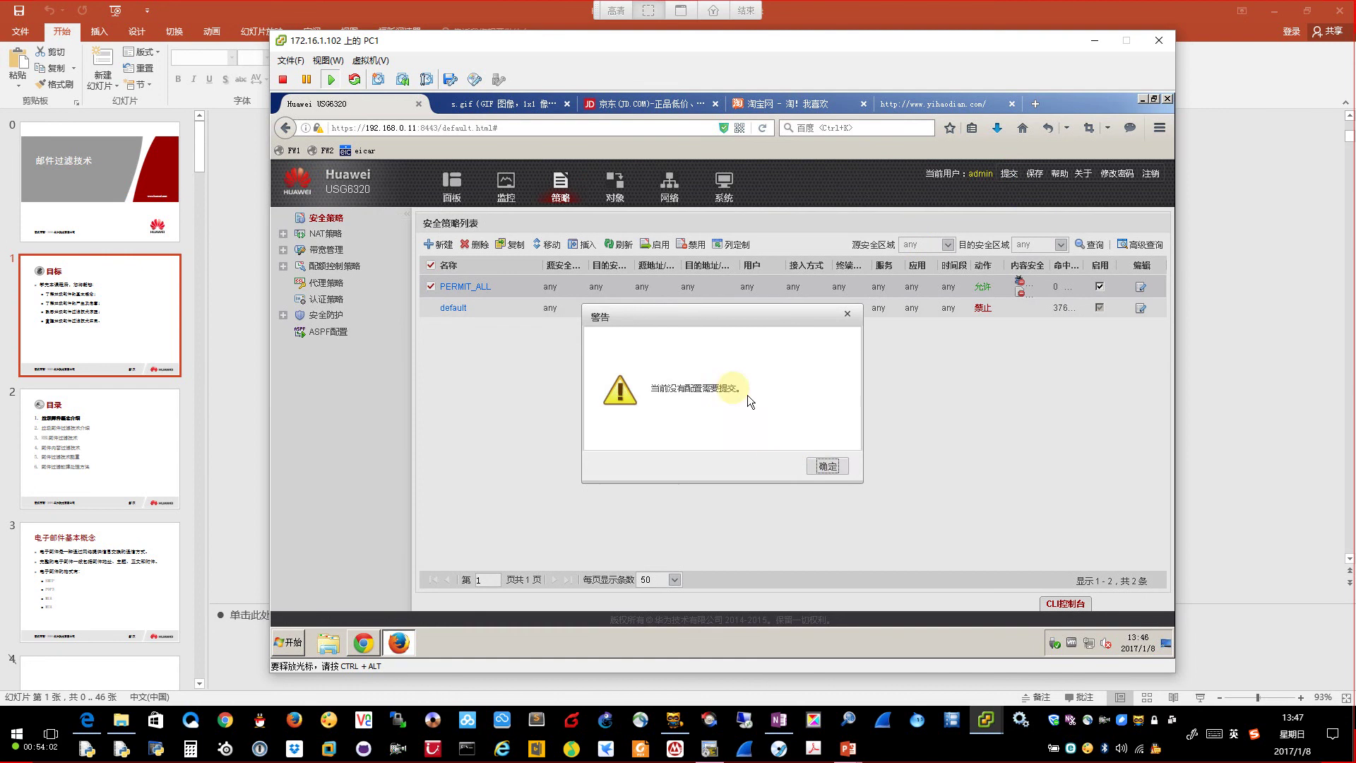
click(825, 466)
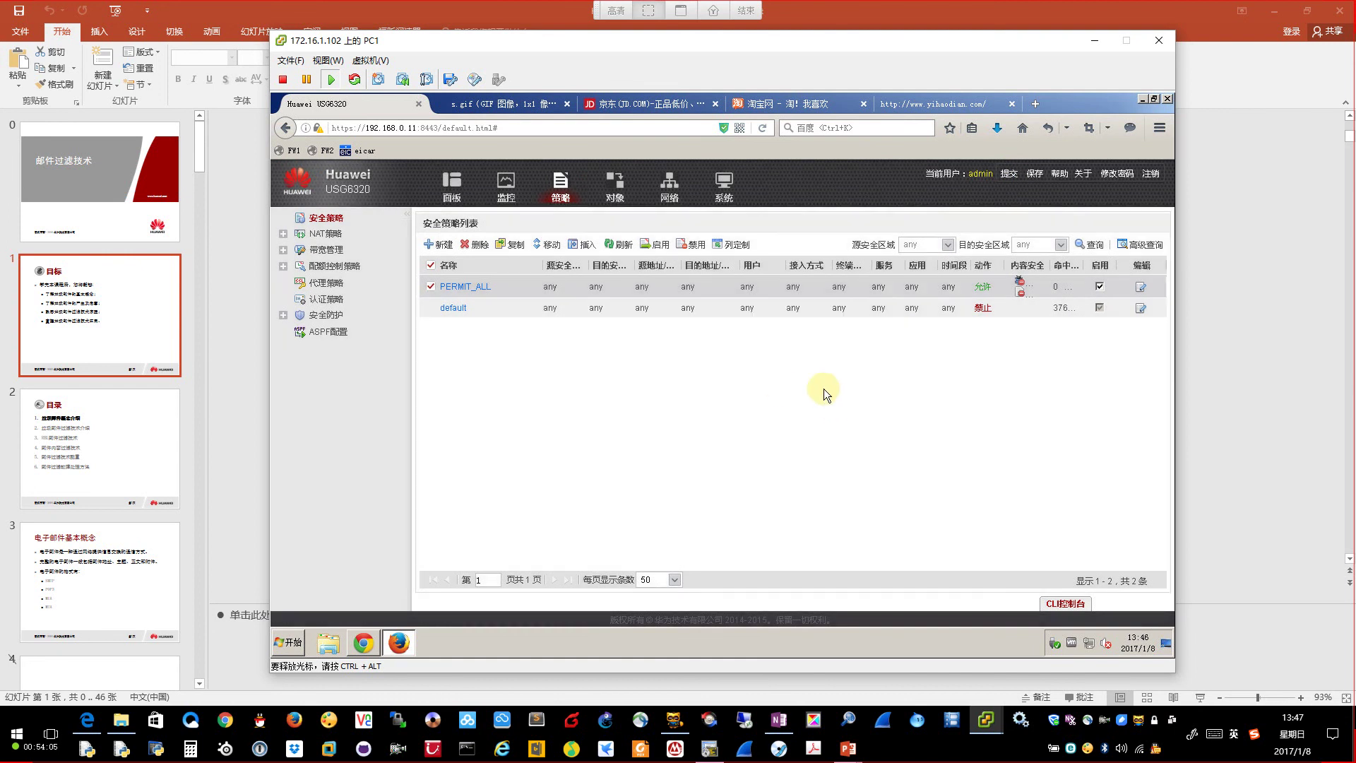
Step: Review the content security profiles of the PERMIT_ALL policy, including the application behaviour control (应用行为控制) choices, and close the policy
click(475, 286)
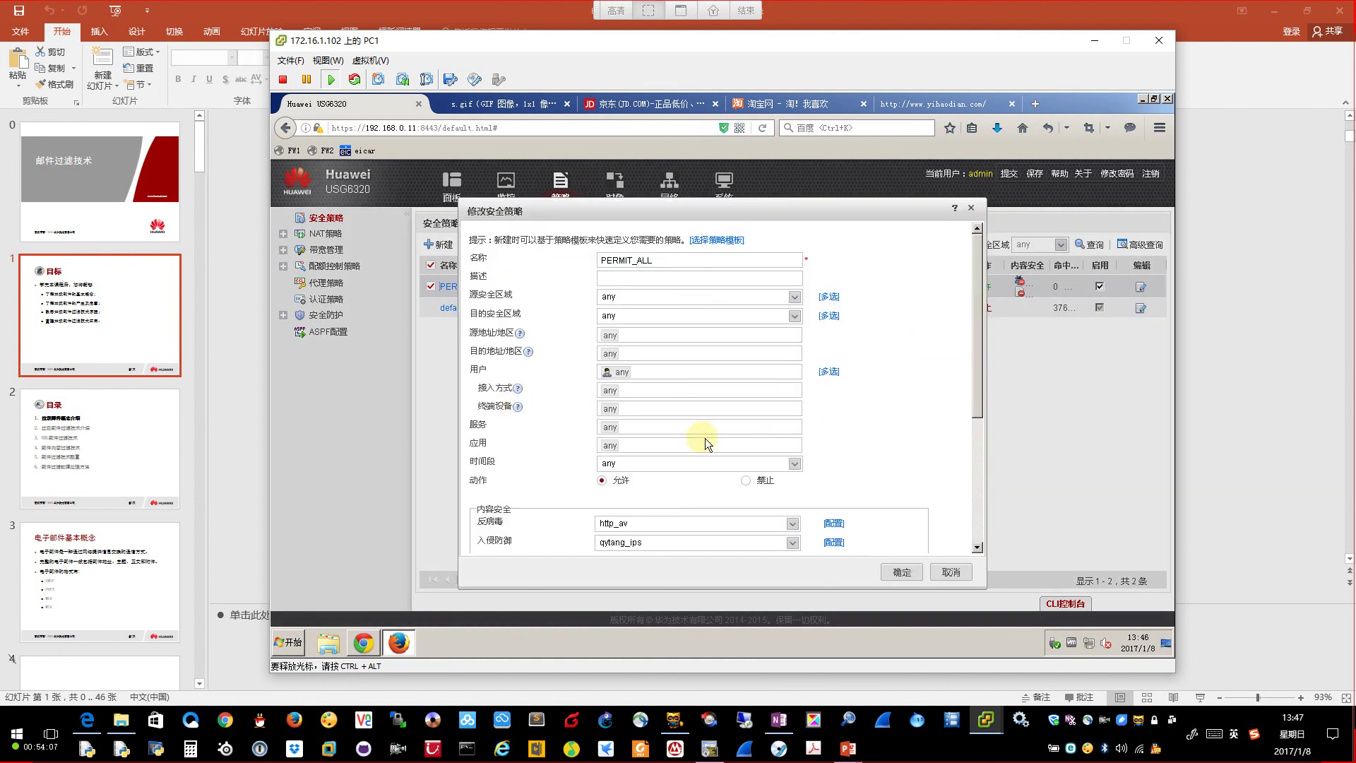
scroll(800, 458, down, 3)
scroll(800, 460, down, 2)
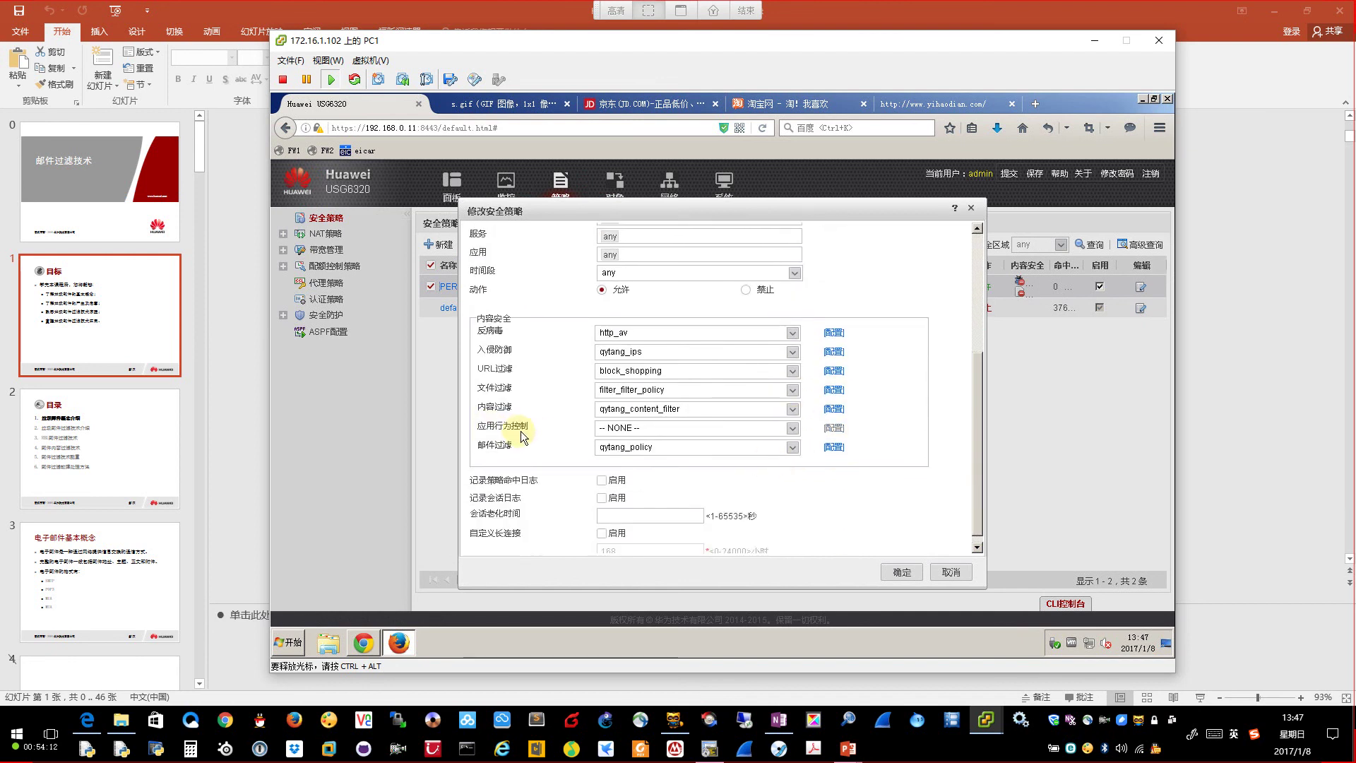
click(793, 428)
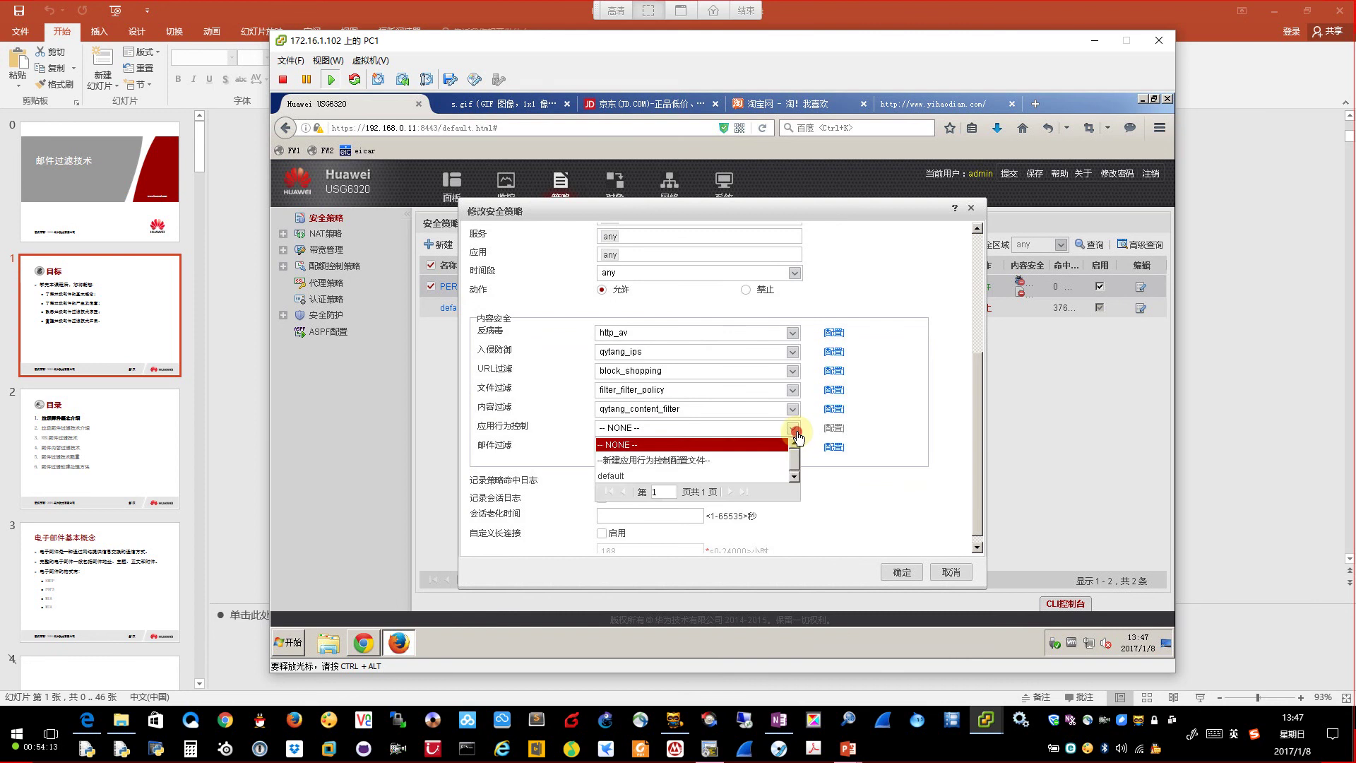
click(794, 432)
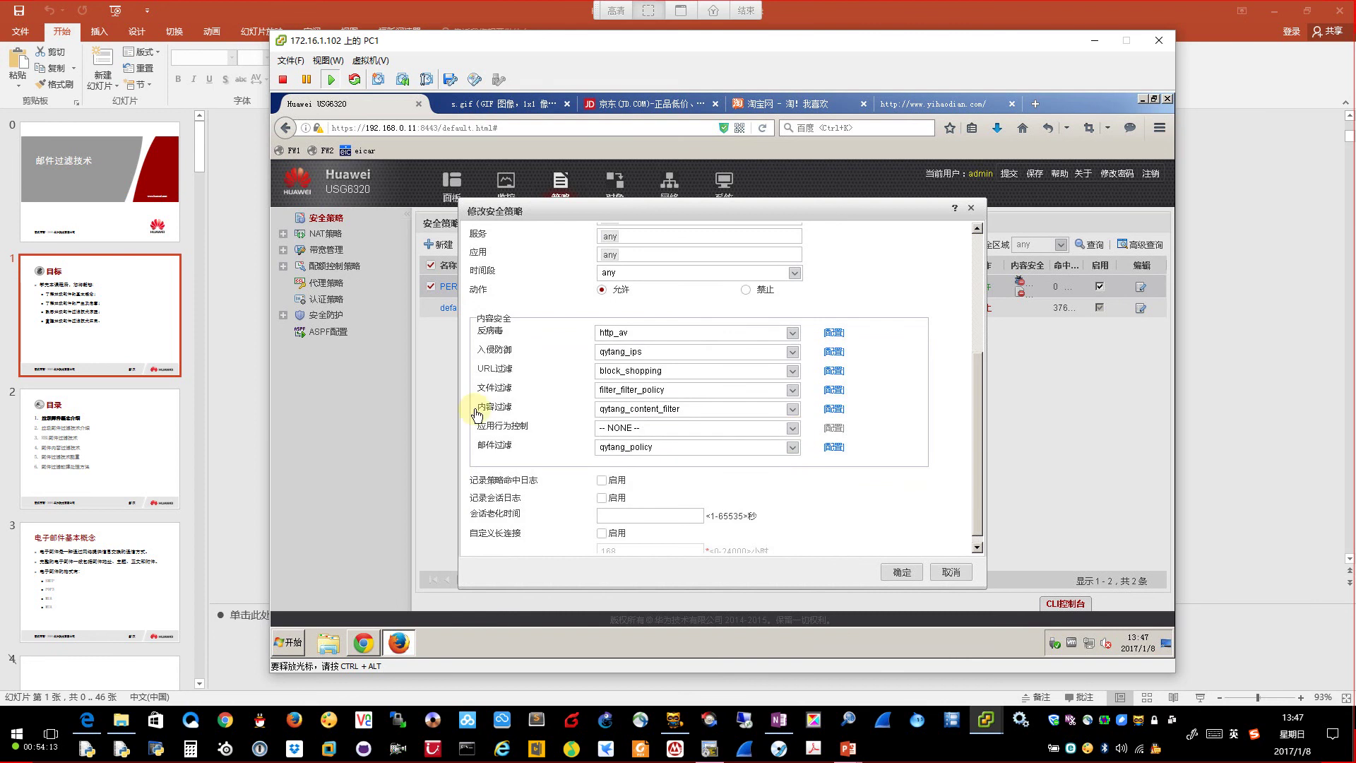
click(900, 571)
drag(1005, 40, 974, 40)
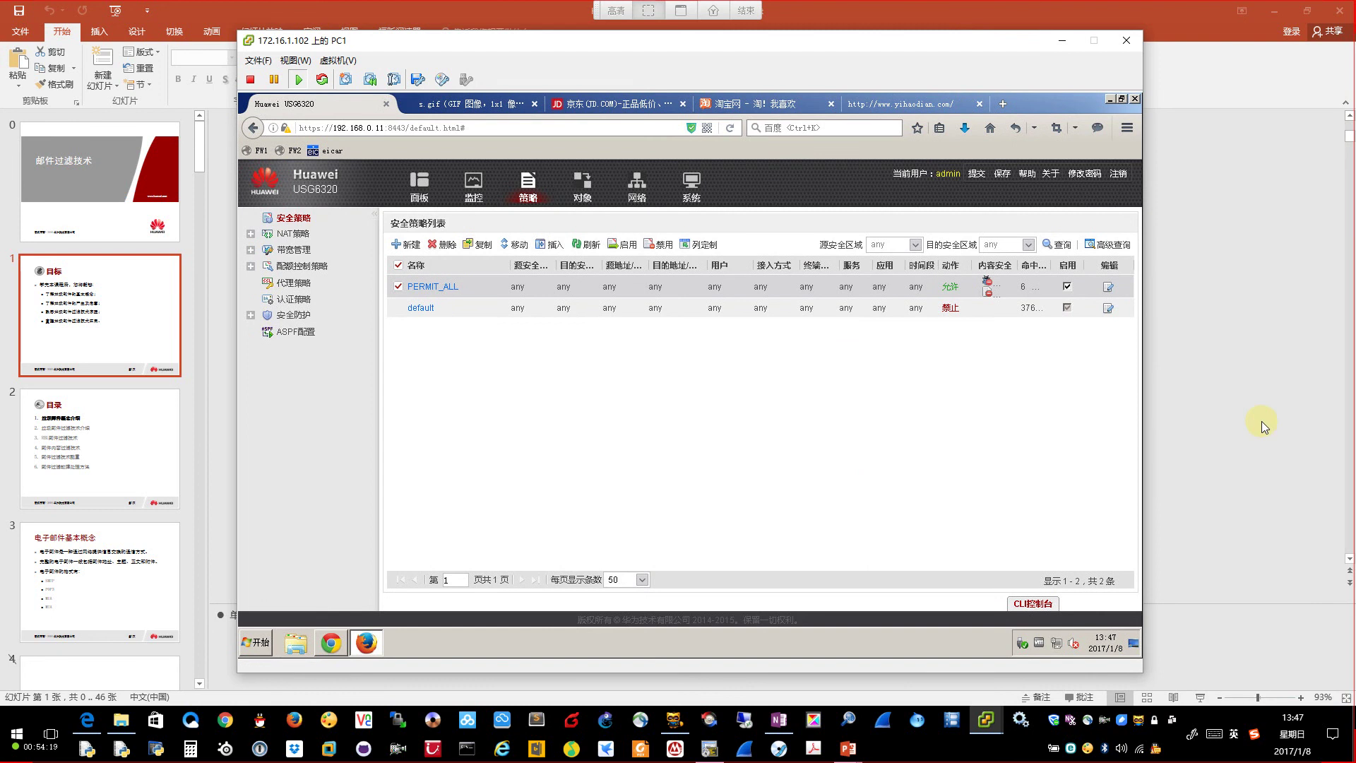